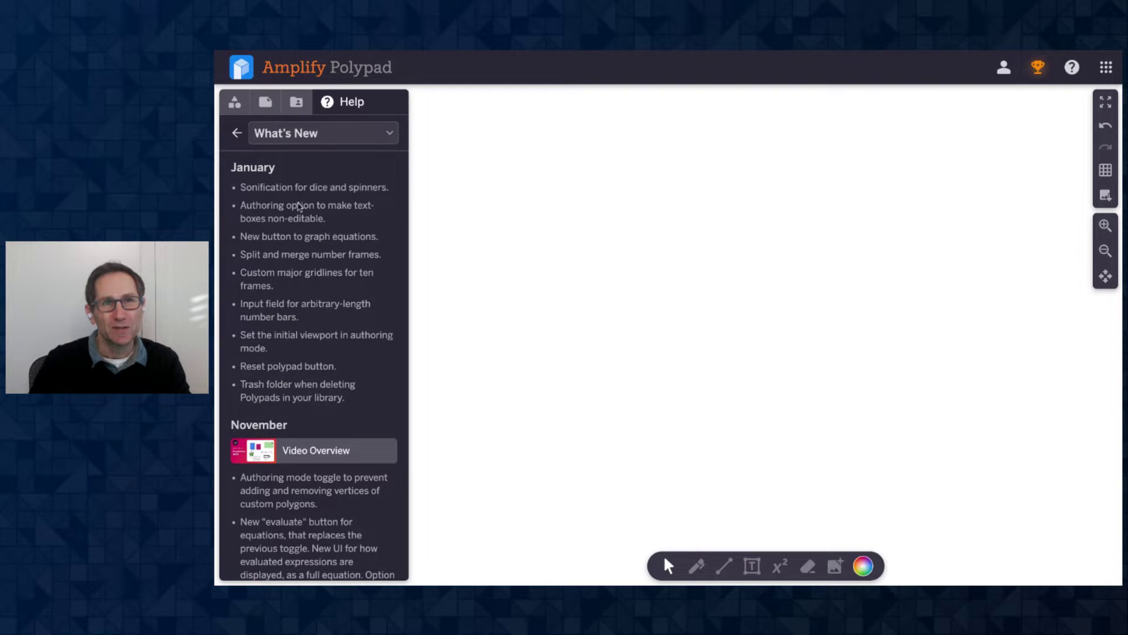
Drag Die tiles from Probability and Data onto the canvas and roll all three together
left_click(235, 106)
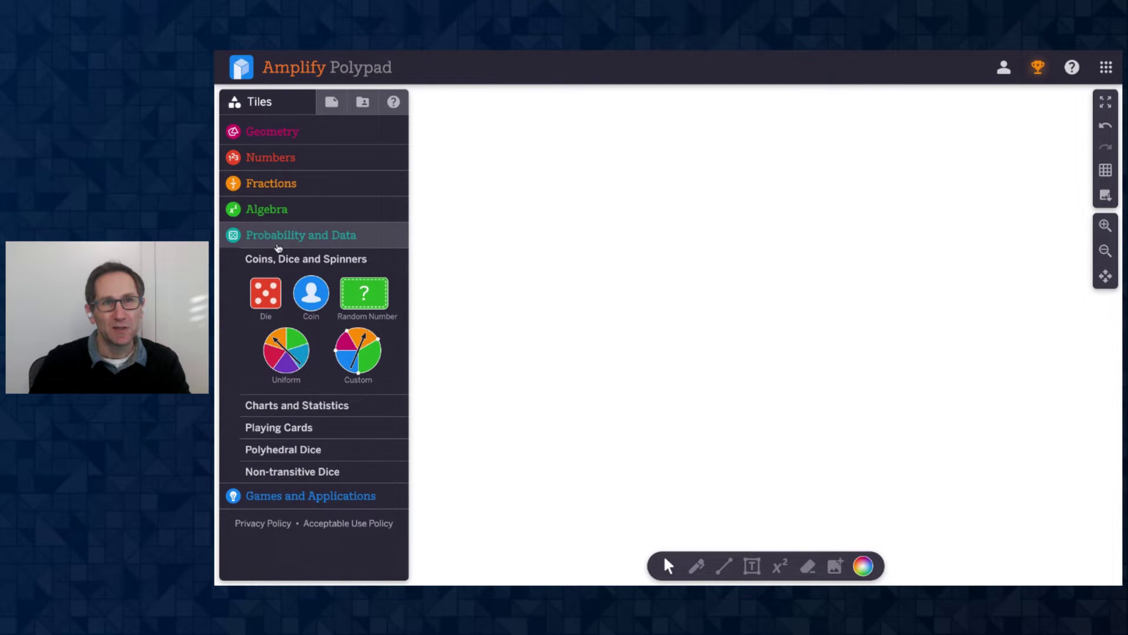
left_click_drag(266, 302, 717, 253)
left_click_drag(549, 232, 776, 275)
left_click(590, 285)
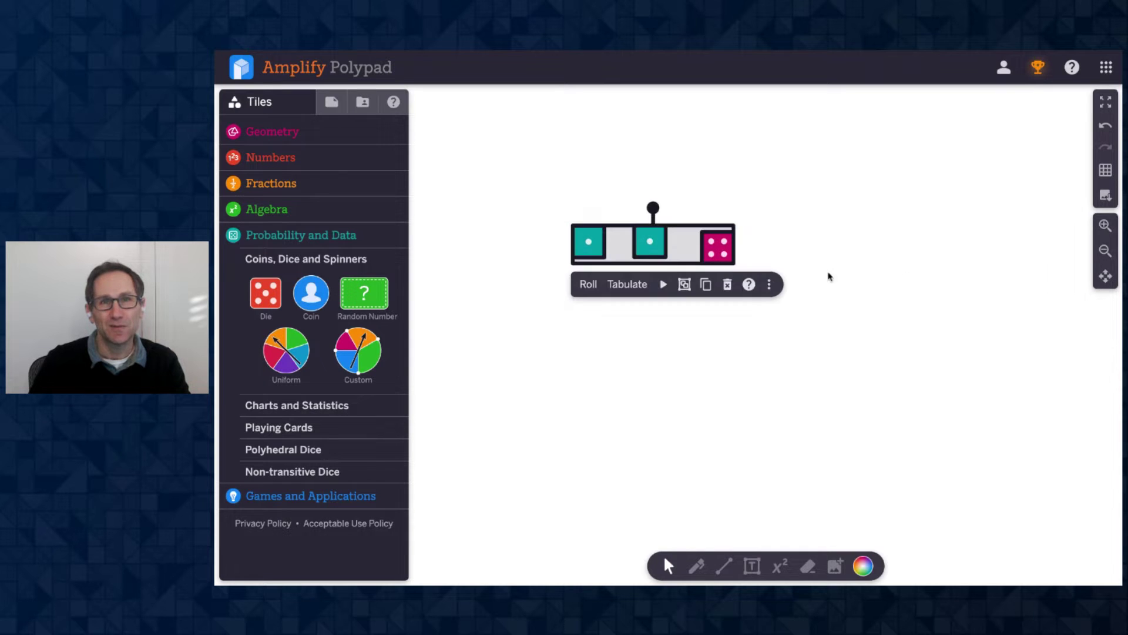
Re-roll the middle die and zoom in so the dice show 1, 5 and 4
left_click(646, 253)
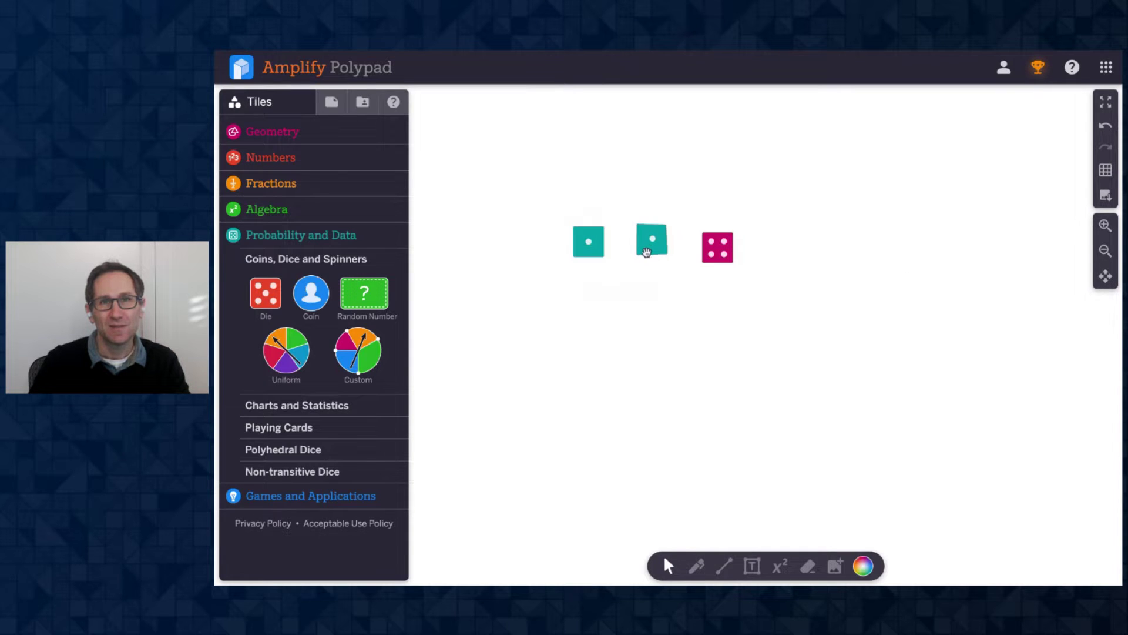
left_click(1106, 225)
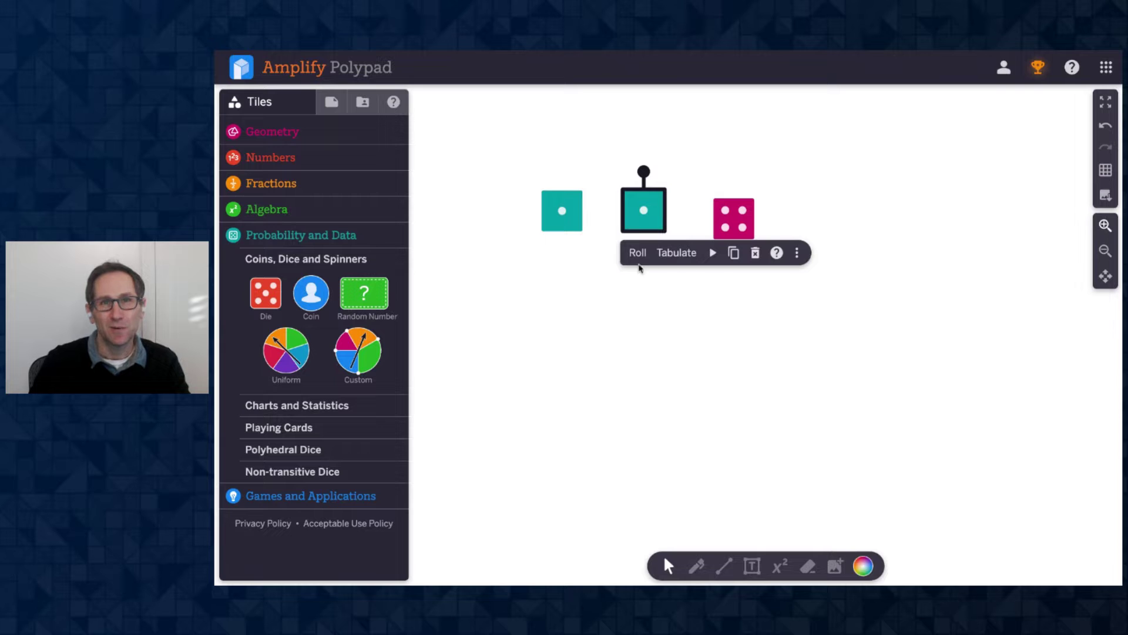
left_click(639, 259)
left_click(726, 220)
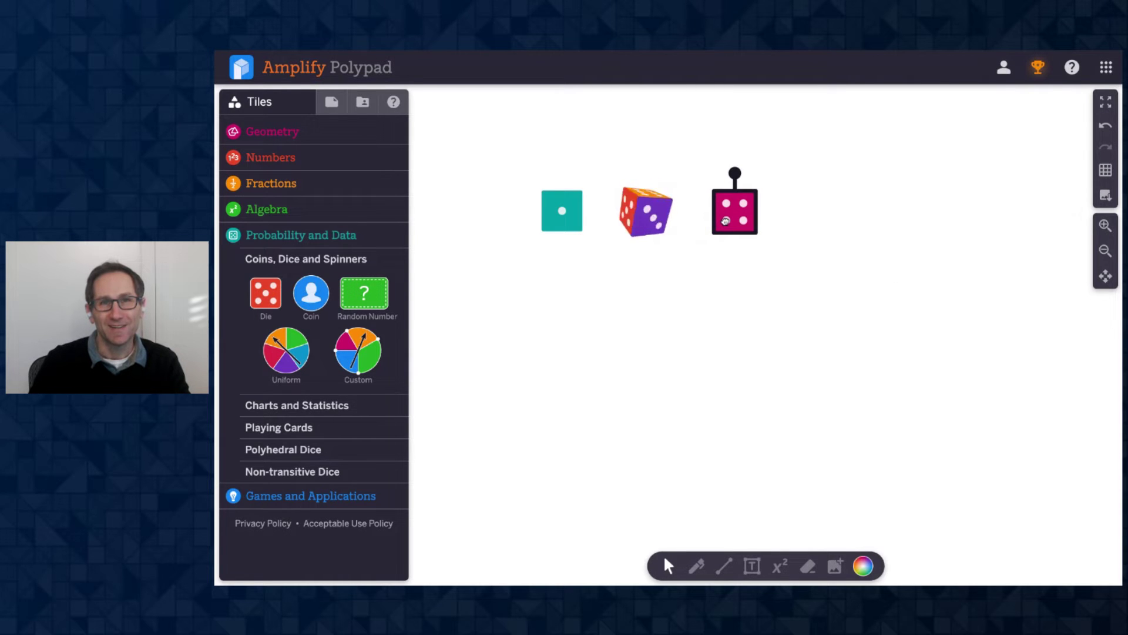
left_click(889, 228)
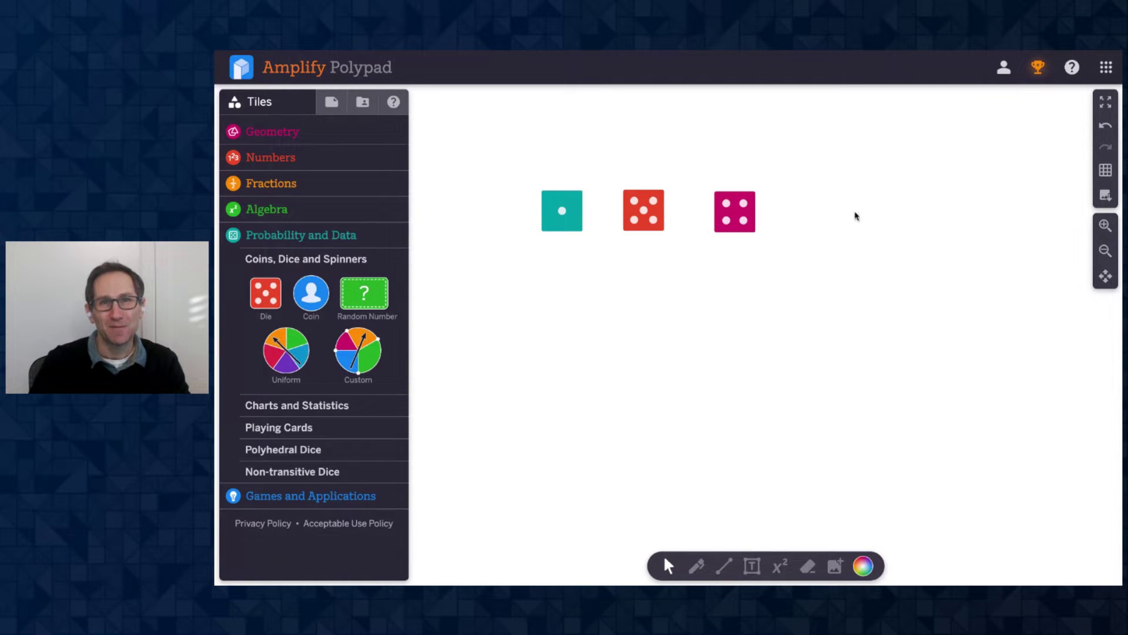
left_click(1106, 225)
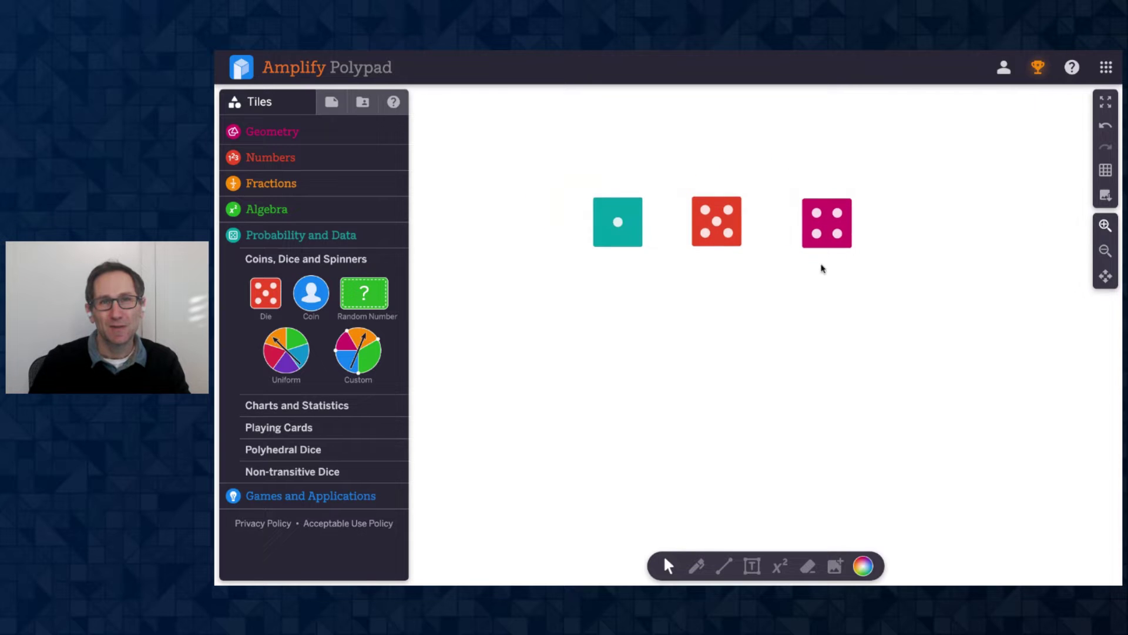
Play the red and pink dice to hear their current Pitch sounds
left_click(600, 222)
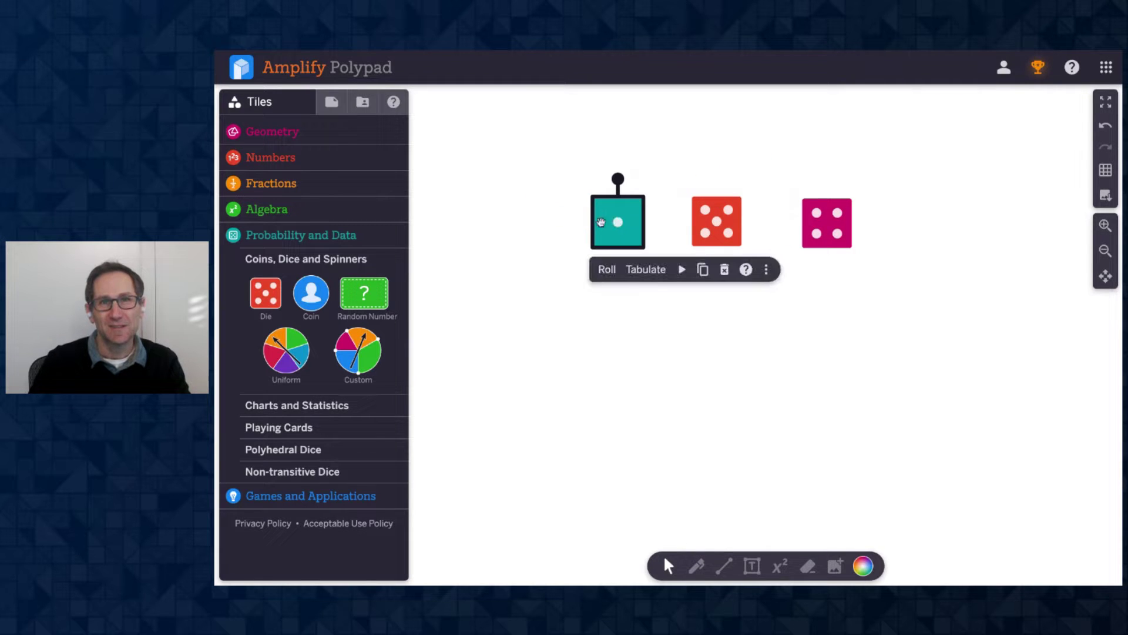
left_click(684, 274)
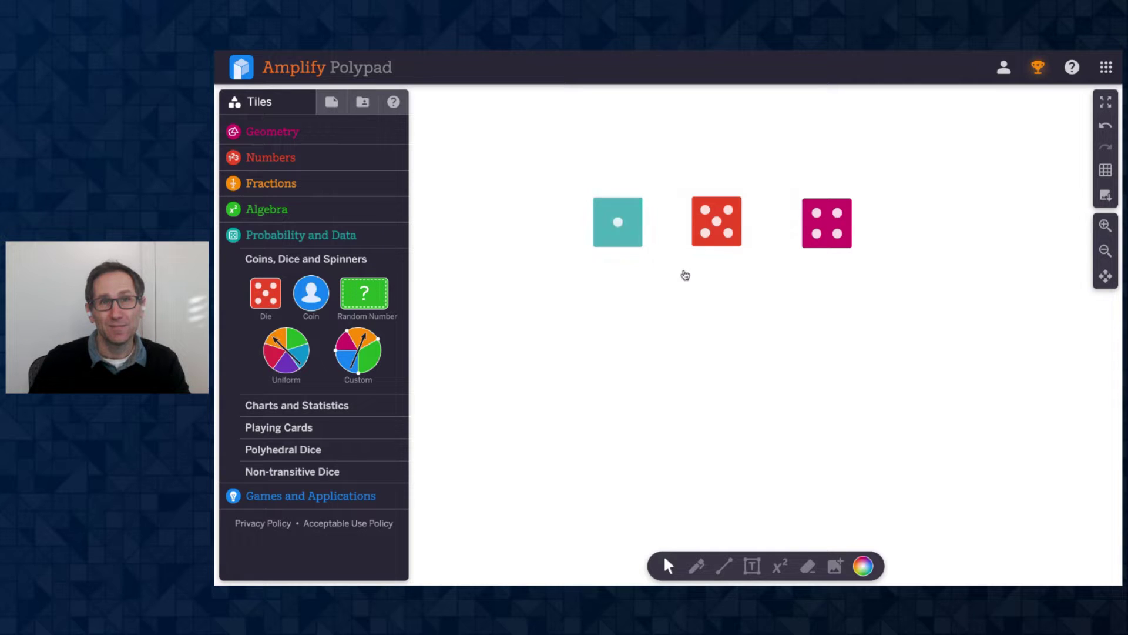
left_click(722, 246)
left_click(786, 269)
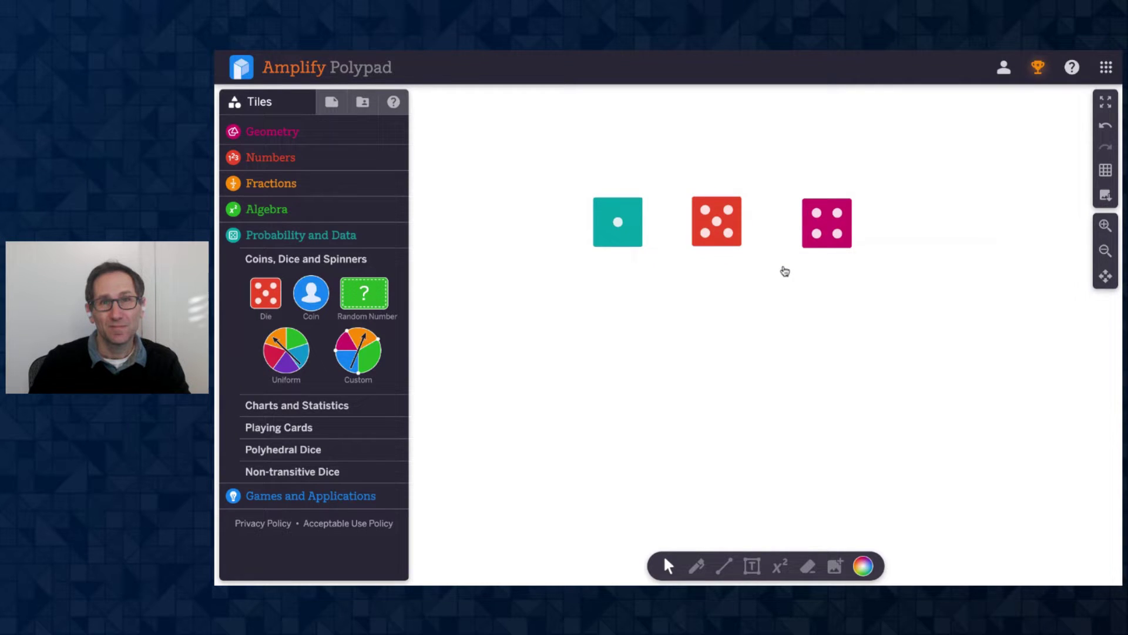
left_click(818, 246)
left_click(886, 272)
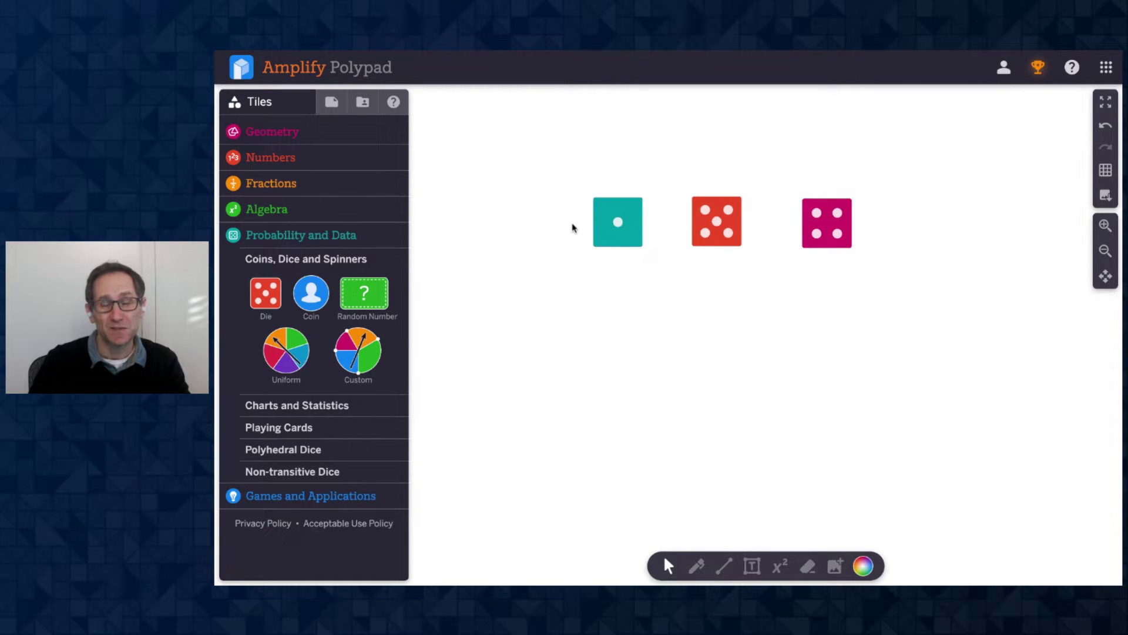
Change the randomisation of all three dice from Pitch to Beats in More tools
left_click_drag(560, 226, 855, 233)
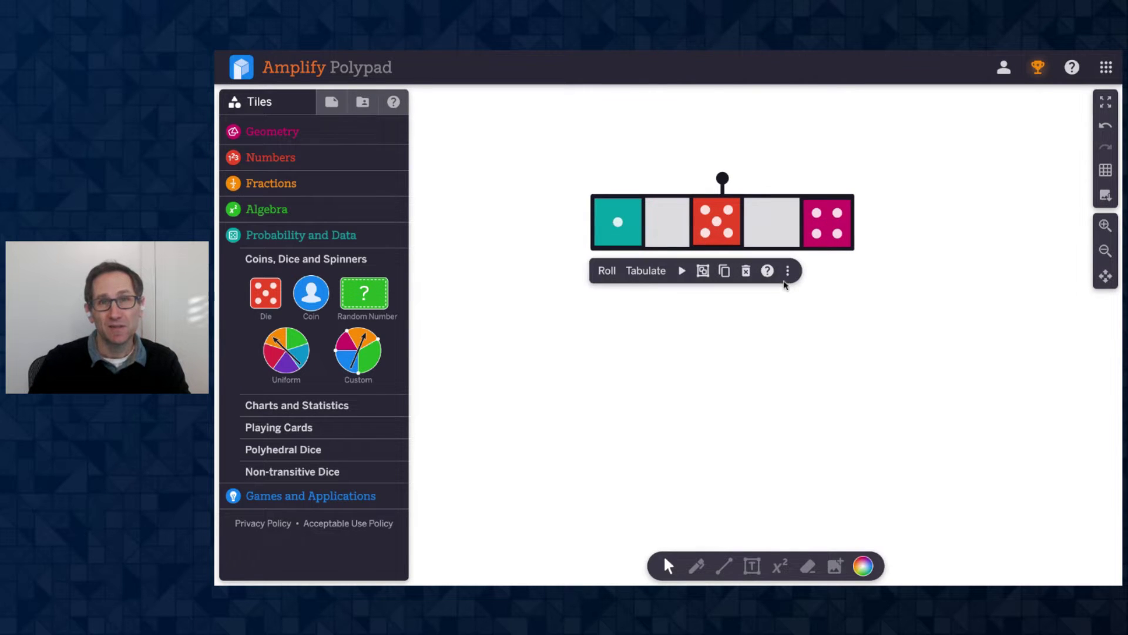
left_click(788, 272)
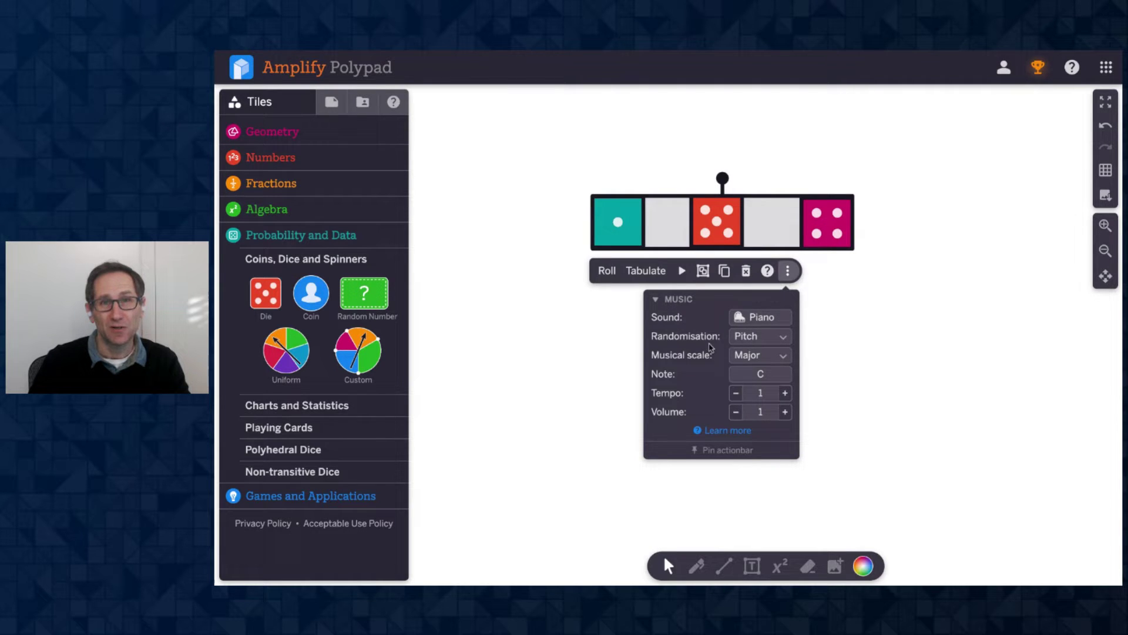
left_click(761, 341)
left_click(762, 356)
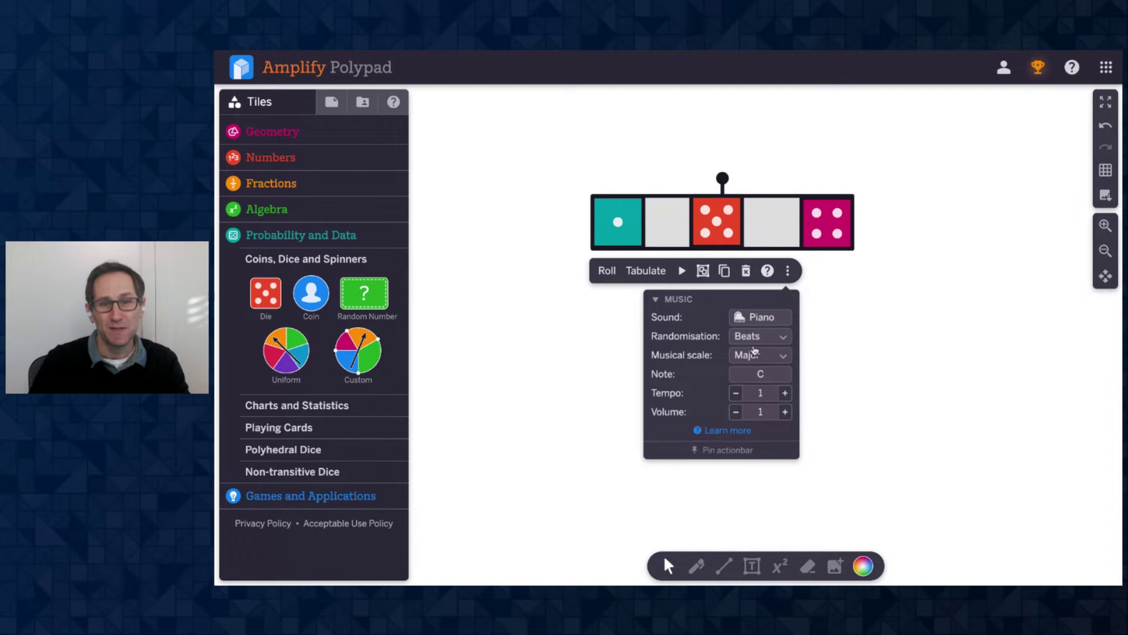
Play the teal, red and pink dice one by one with Beats randomisation
left_click(858, 342)
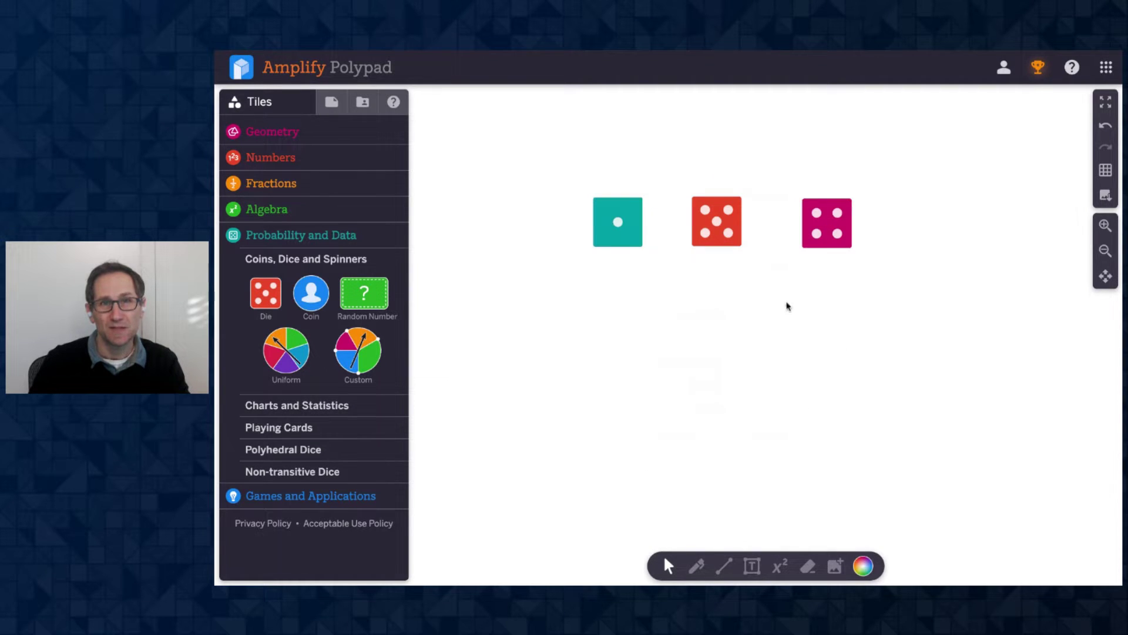
left_click(634, 241)
left_click(684, 275)
left_click(721, 230)
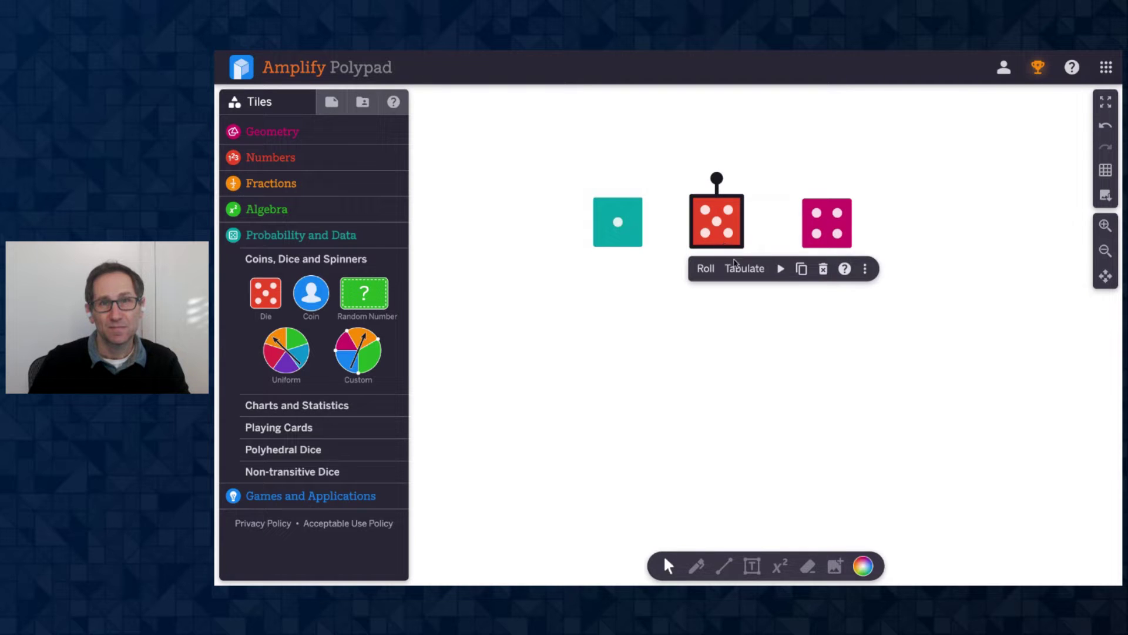
left_click(780, 266)
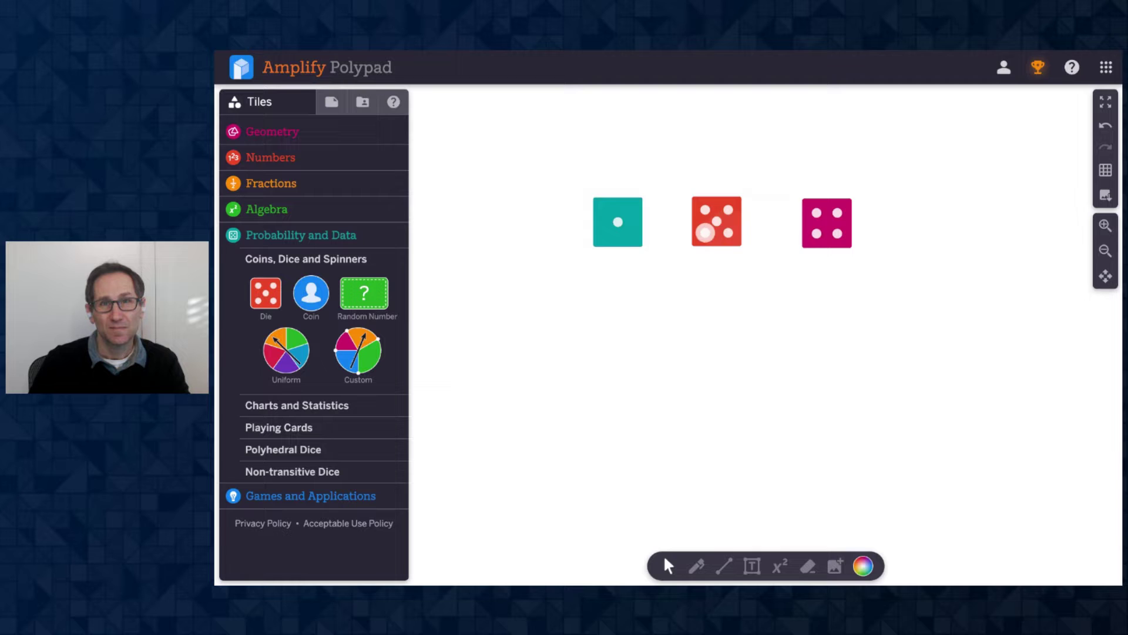
left_click(815, 242)
left_click(888, 270)
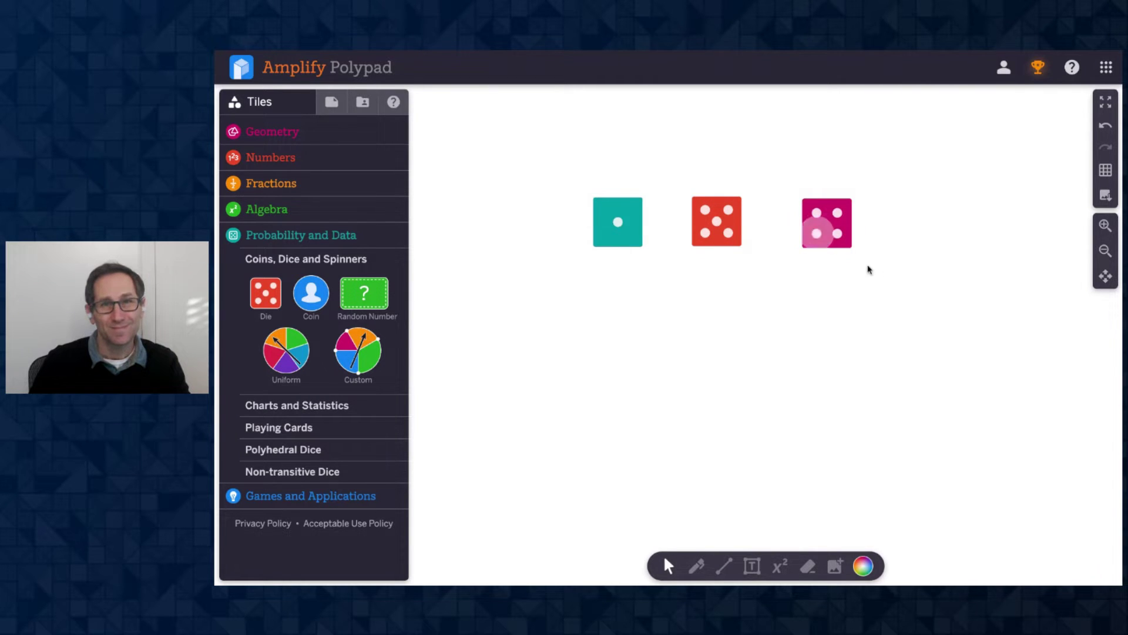
Set the randomisation of the three selected dice to Subdivision
left_click_drag(552, 224, 858, 247)
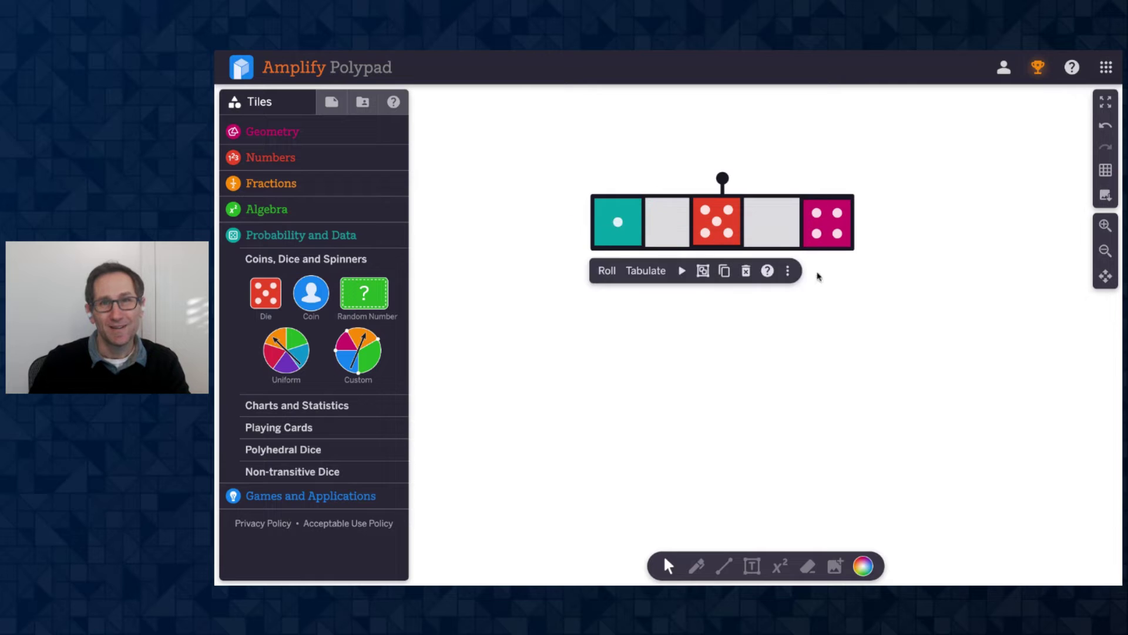
left_click(790, 271)
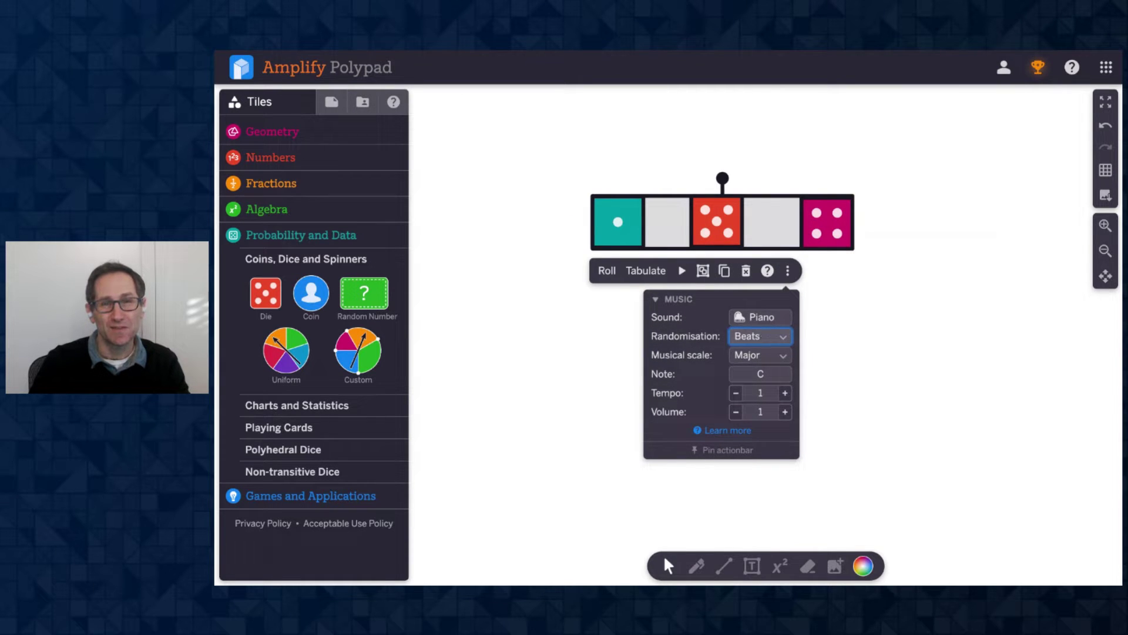
left_click(775, 357)
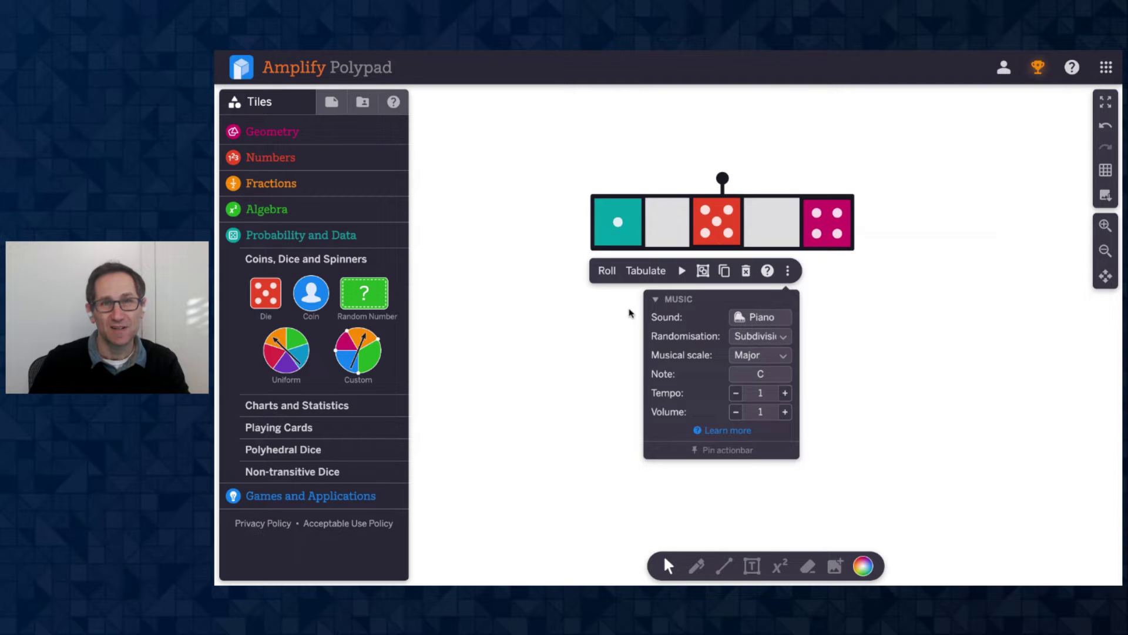
left_click(614, 300)
Select and deselect the teal, red and pink dice individually
left_click(607, 236)
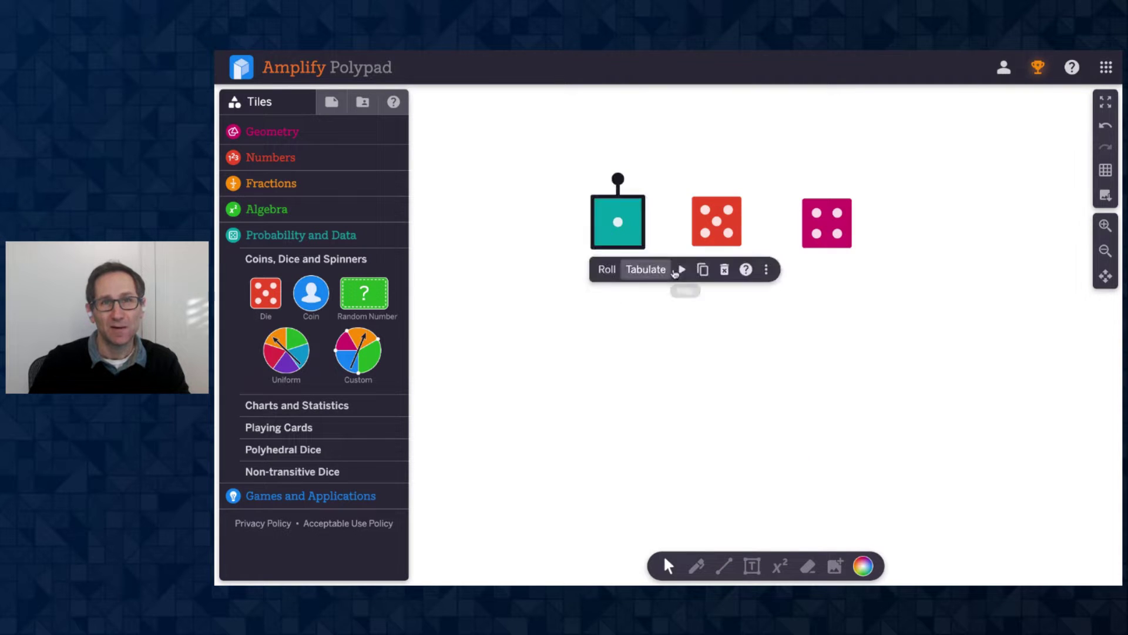
left_click(682, 276)
left_click(705, 245)
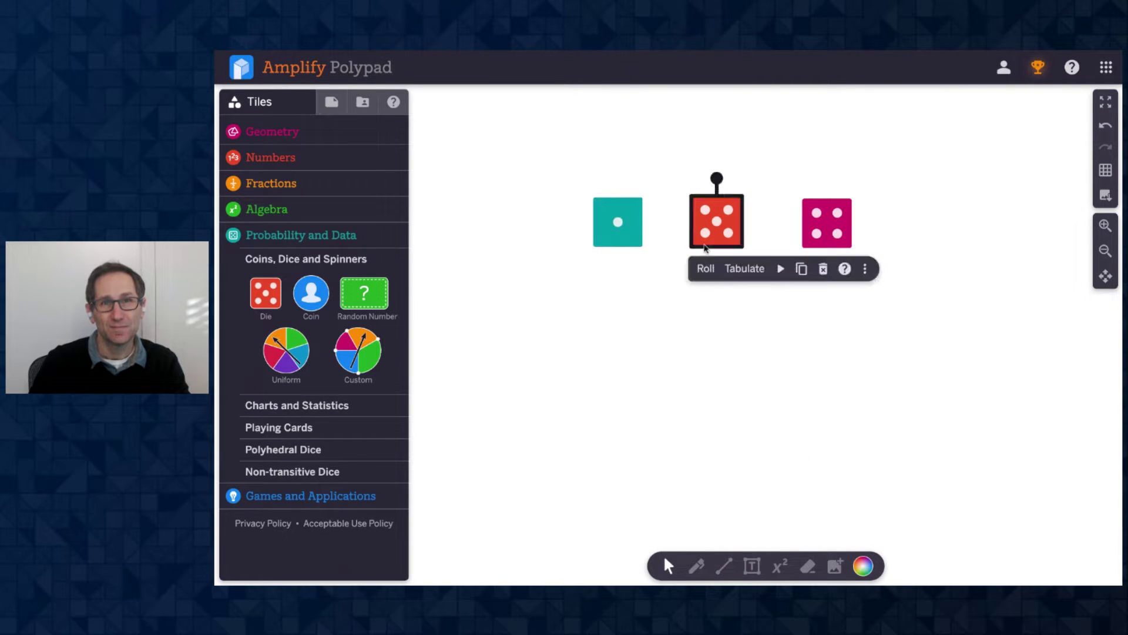
left_click(774, 277)
left_click(821, 241)
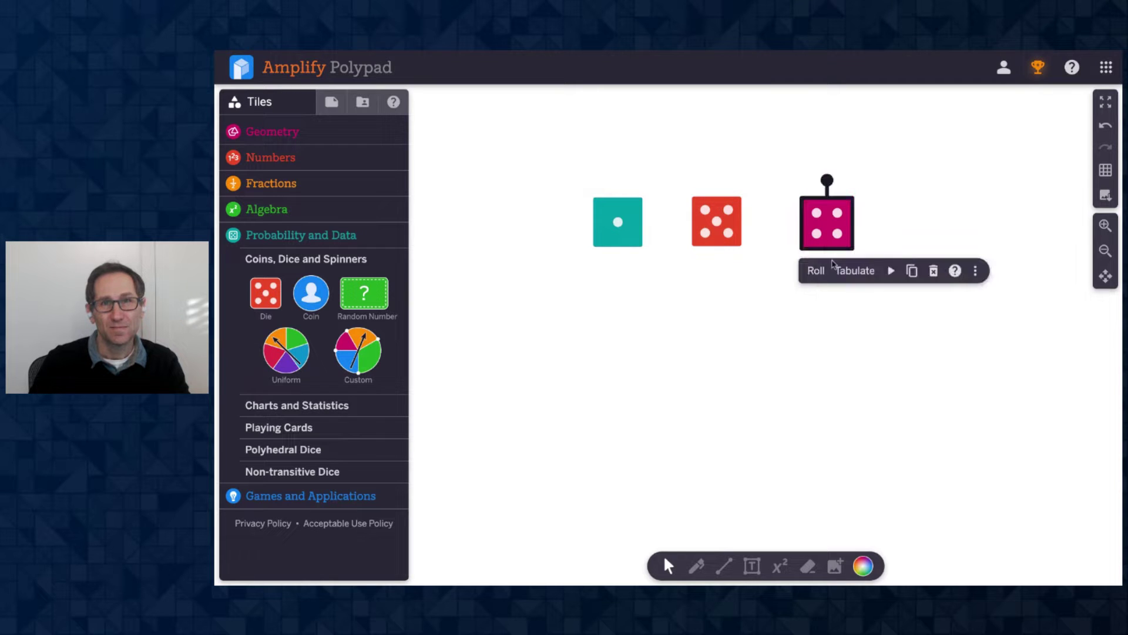
left_click(892, 291)
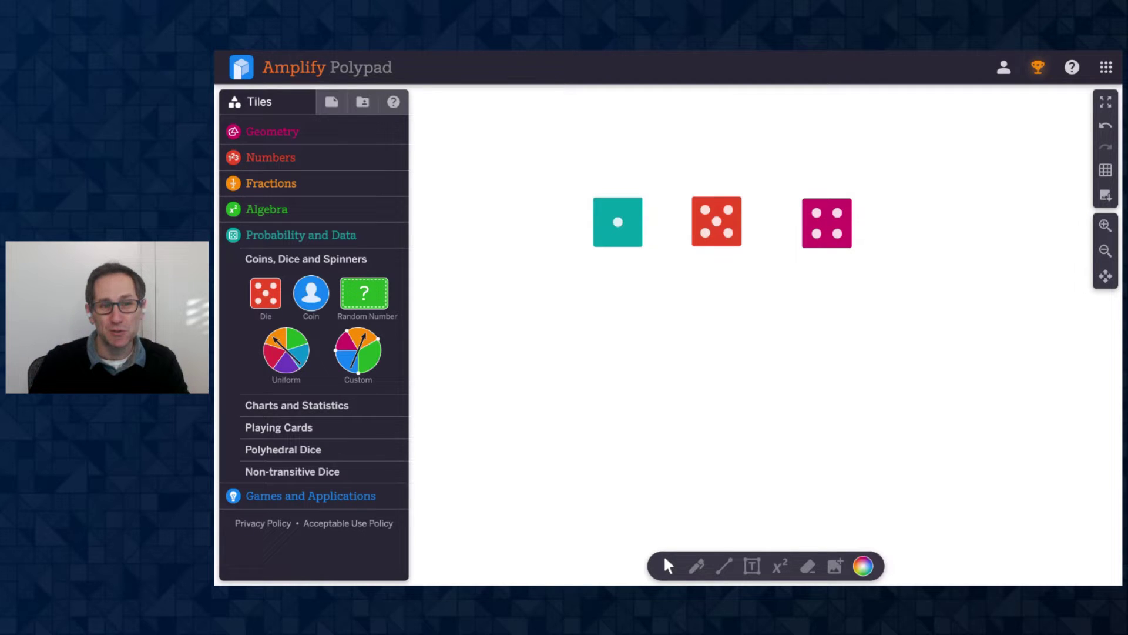
Play the teal and red dice under Subdivision, then reselect all three dice
left_click(627, 242)
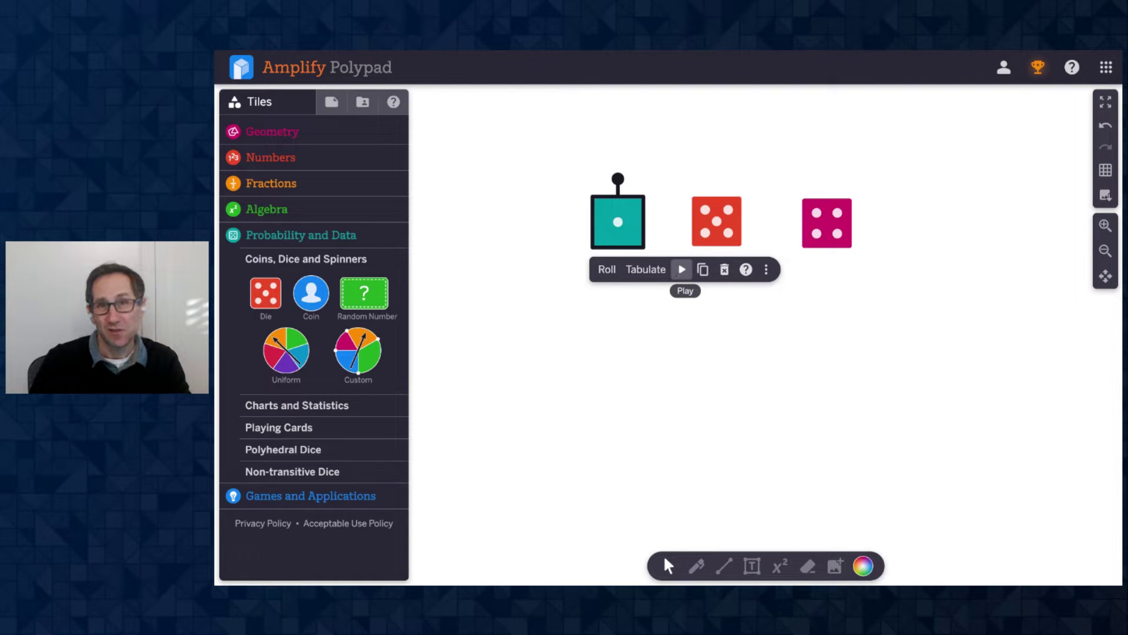
left_click(682, 270)
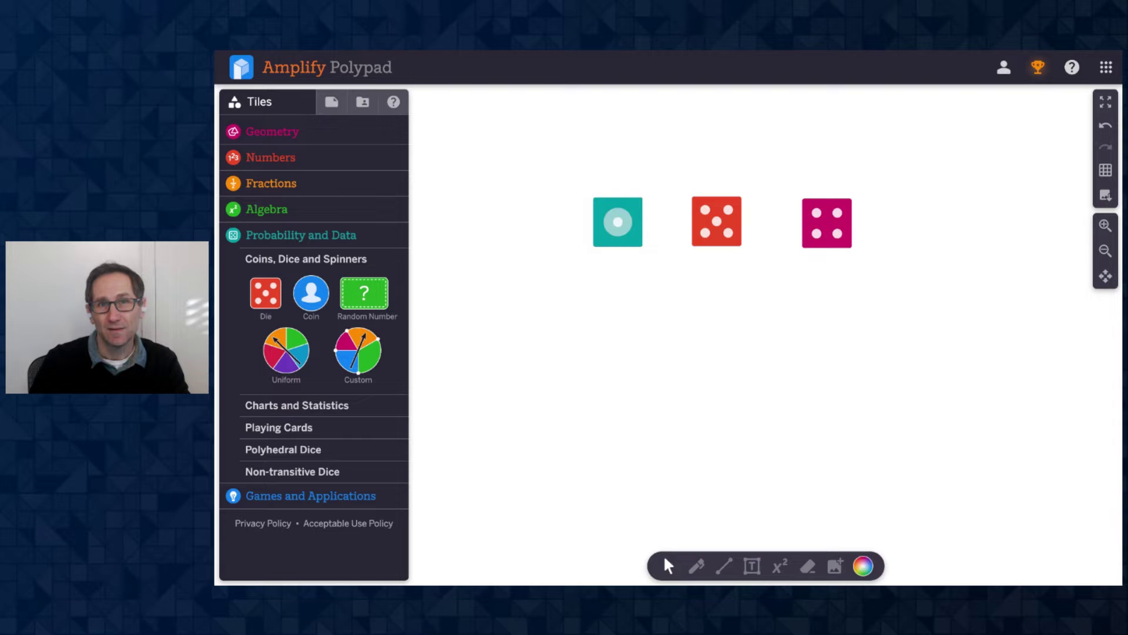
left_click(734, 222)
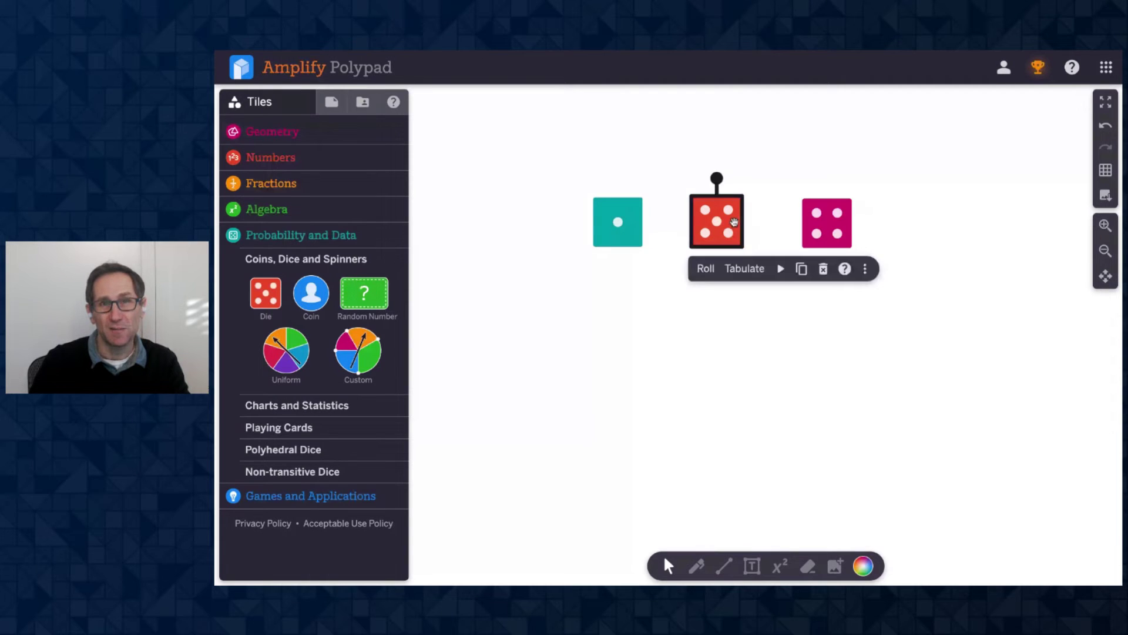
left_click(778, 265)
left_click_drag(541, 207, 858, 244)
Switch the dice group's randomisation to Duration and deselect the group
left_click(788, 271)
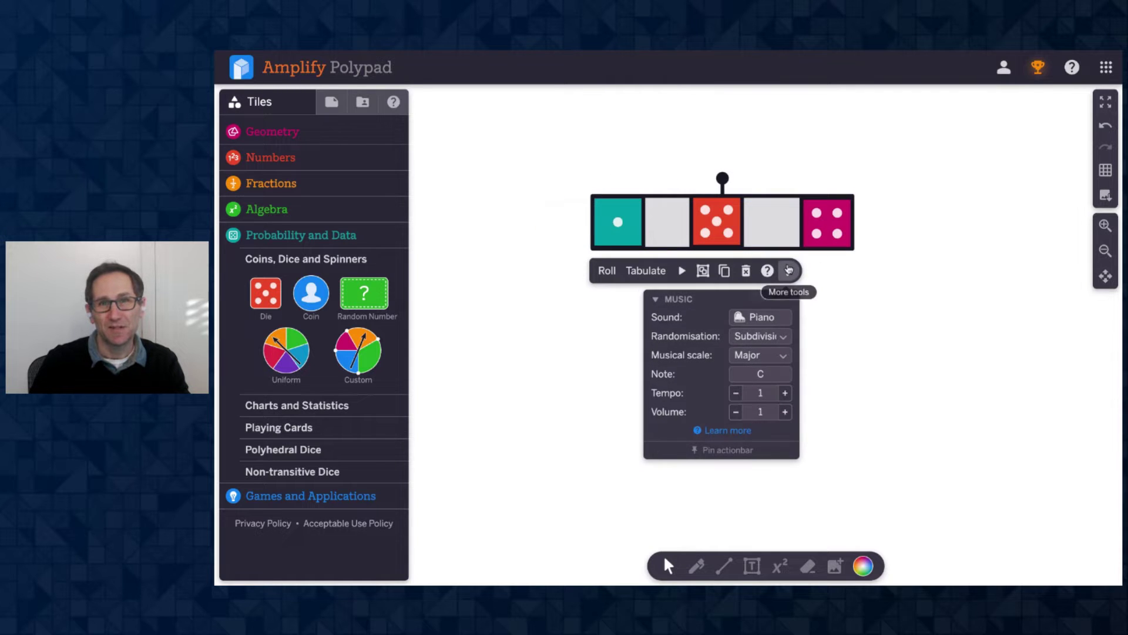
left_click(767, 336)
left_click(761, 358)
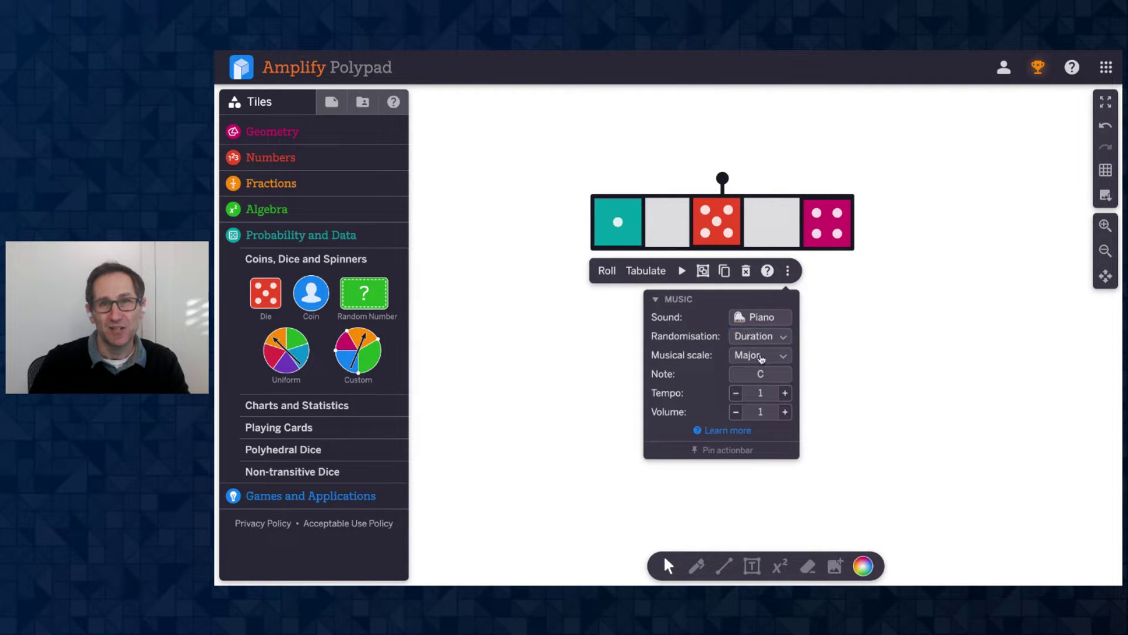
left_click(564, 329)
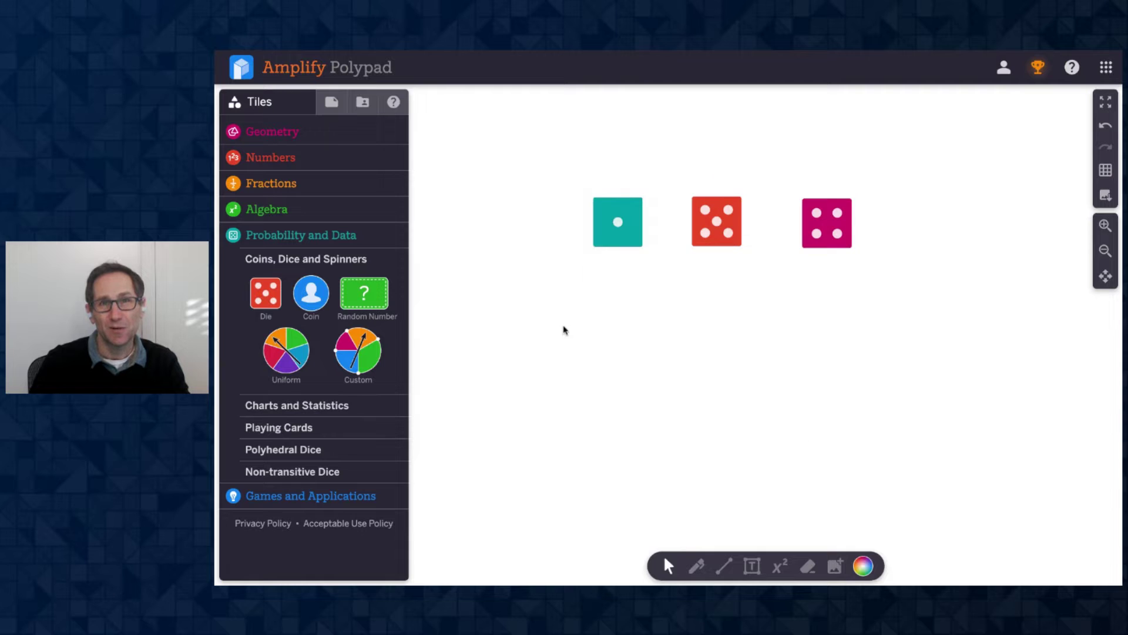
Re-roll the first die to an orange 6, then play the orange and magenta dice
left_click(600, 242)
left_click(605, 264)
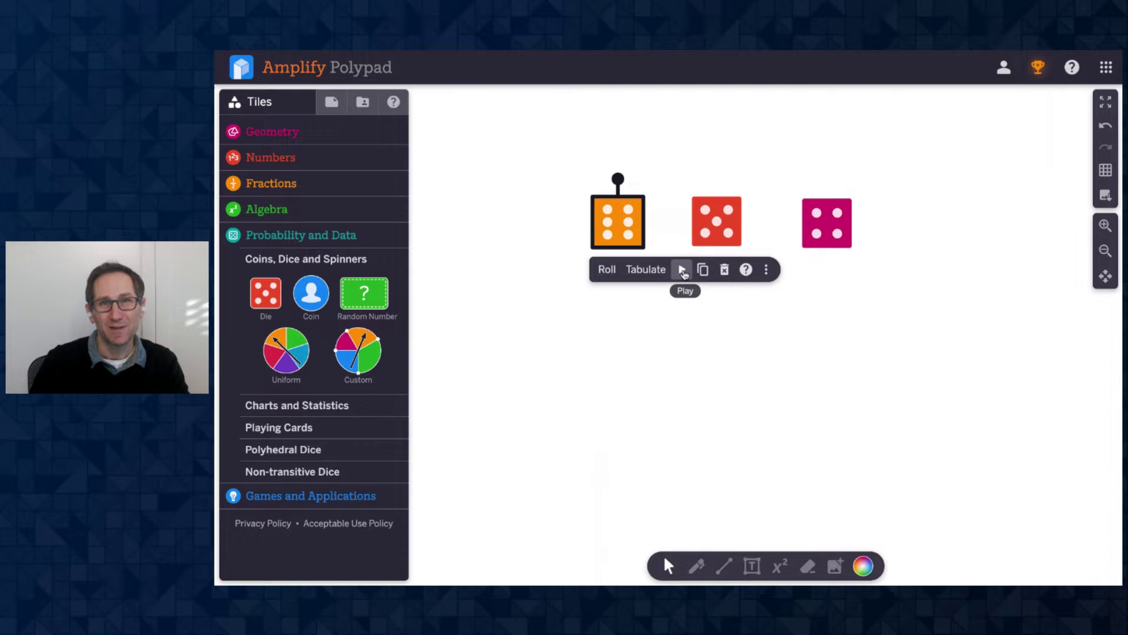
left_click(681, 269)
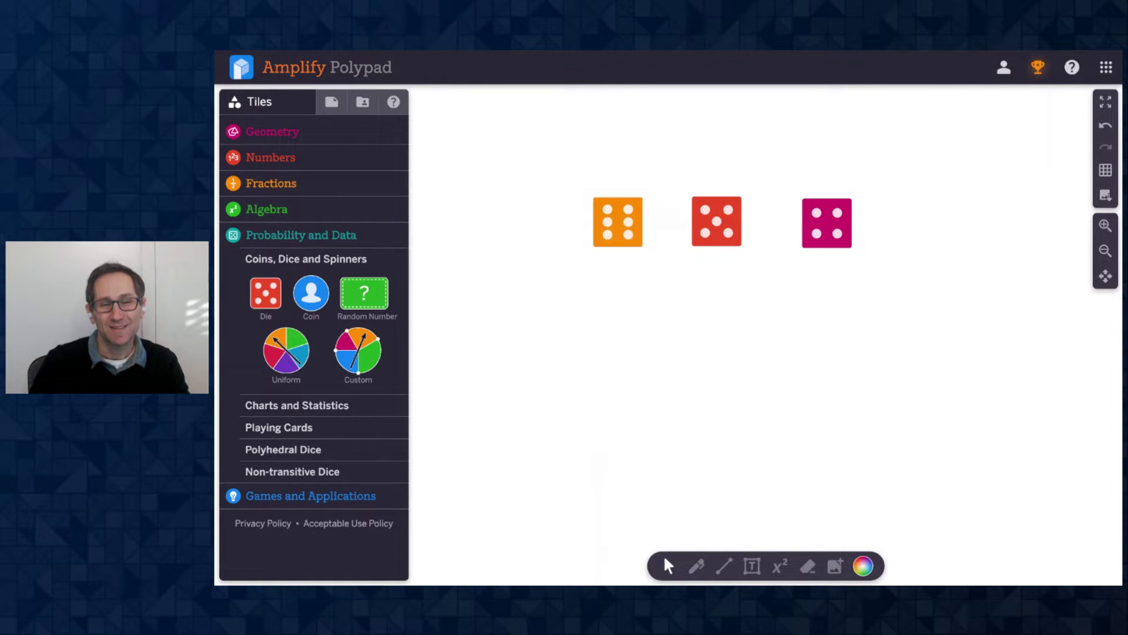
left_click(830, 242)
left_click(891, 270)
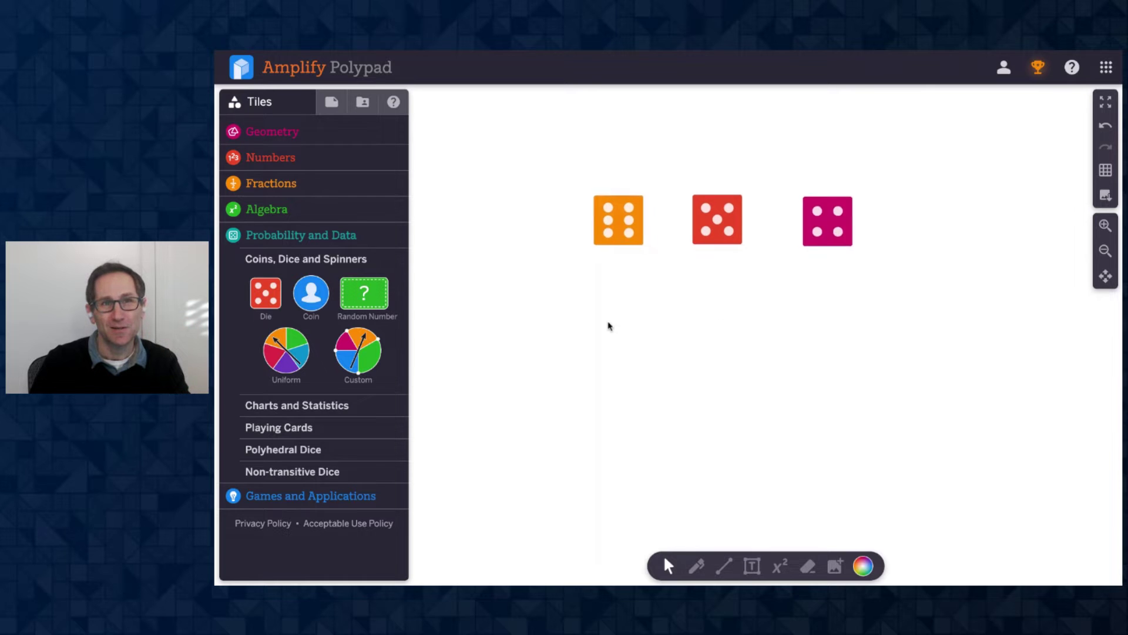
Add a Music Track tile and set its musical scale to None
left_click(297, 498)
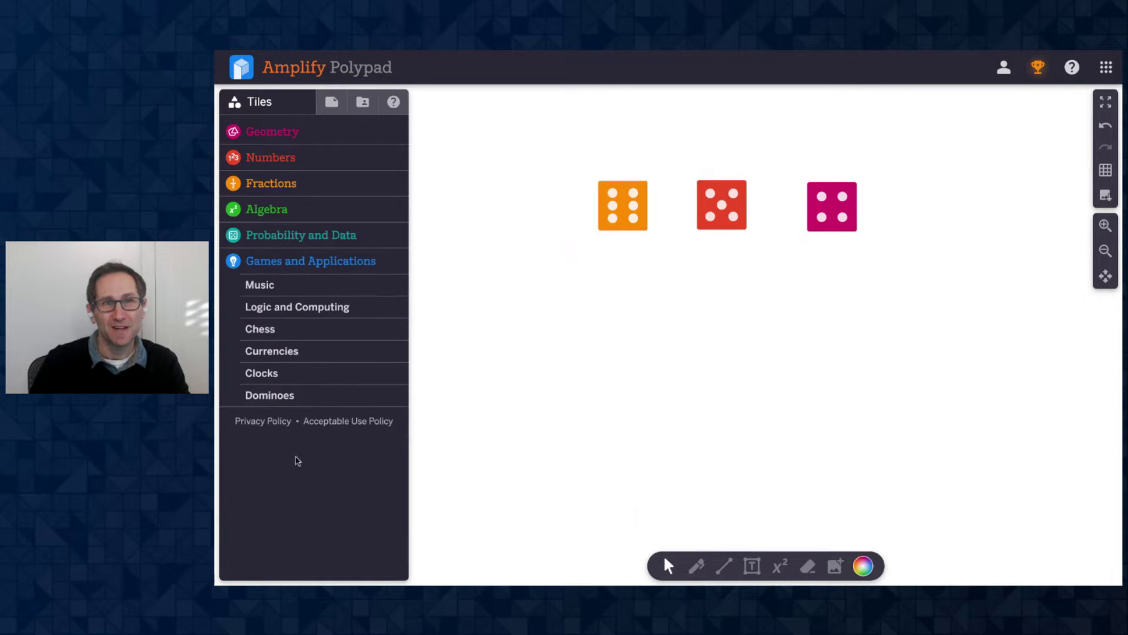
left_click(277, 292)
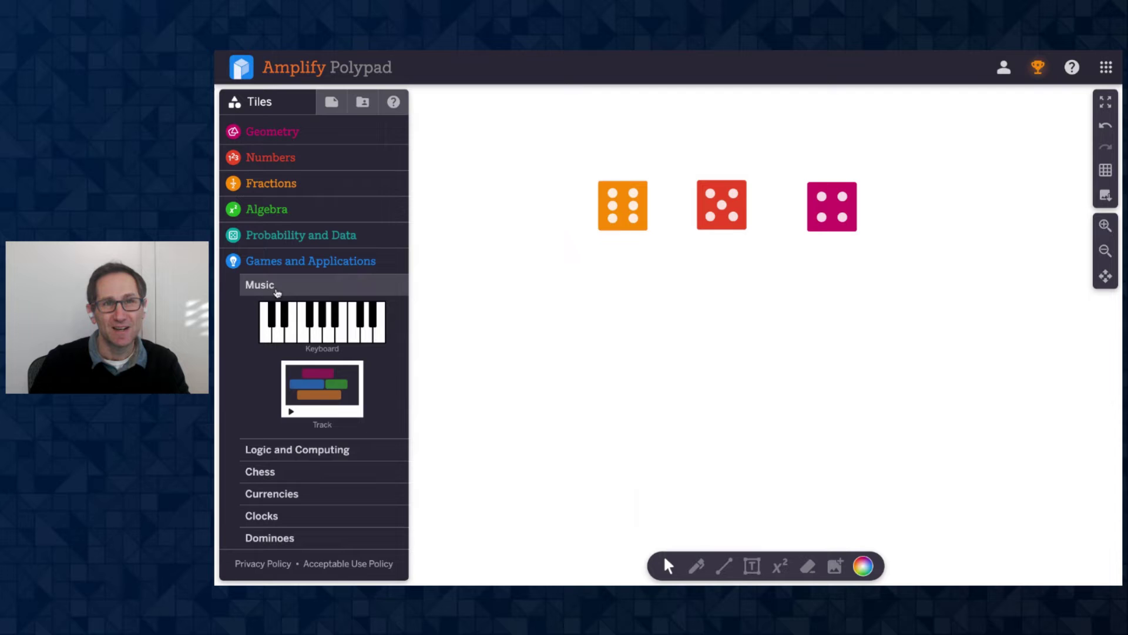
left_click_drag(323, 410, 722, 421)
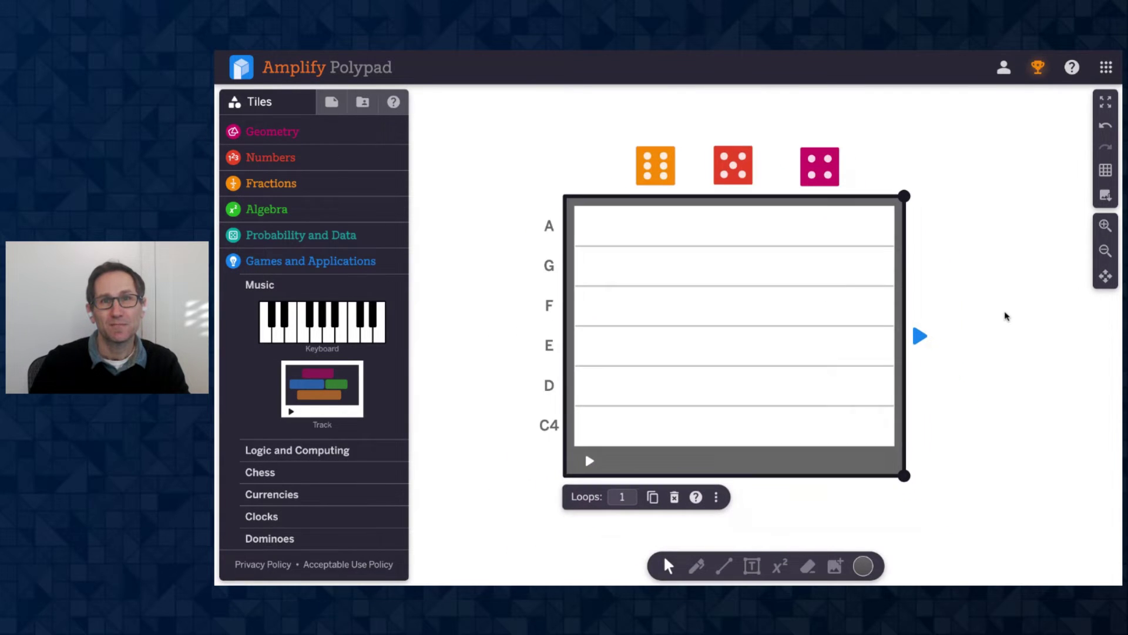
left_click(716, 495)
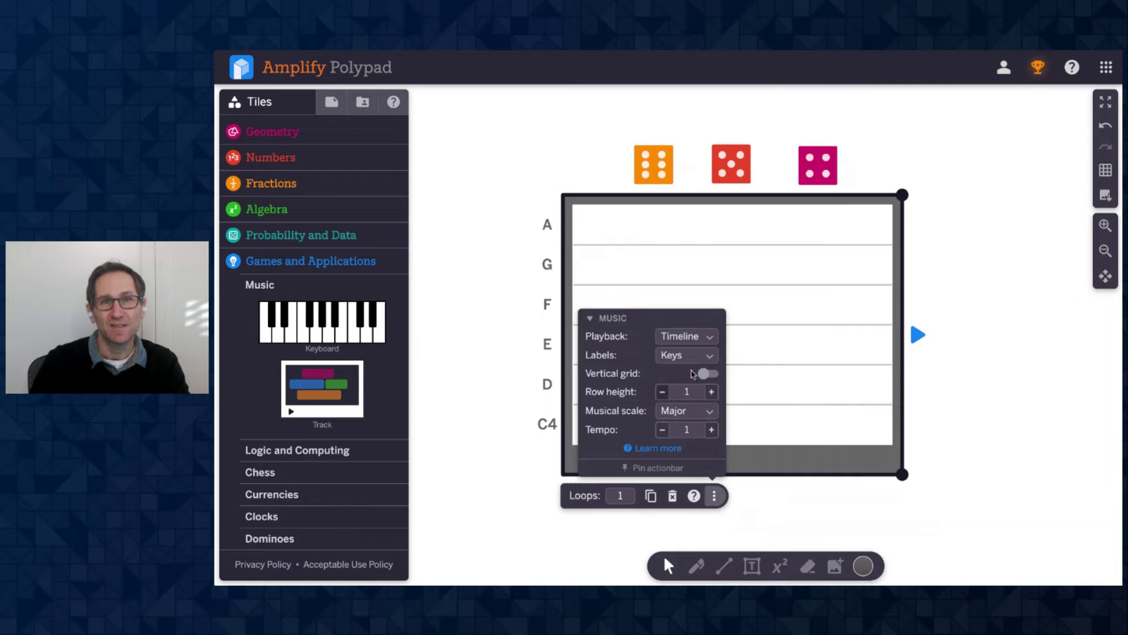
left_click(688, 411)
left_click(693, 421)
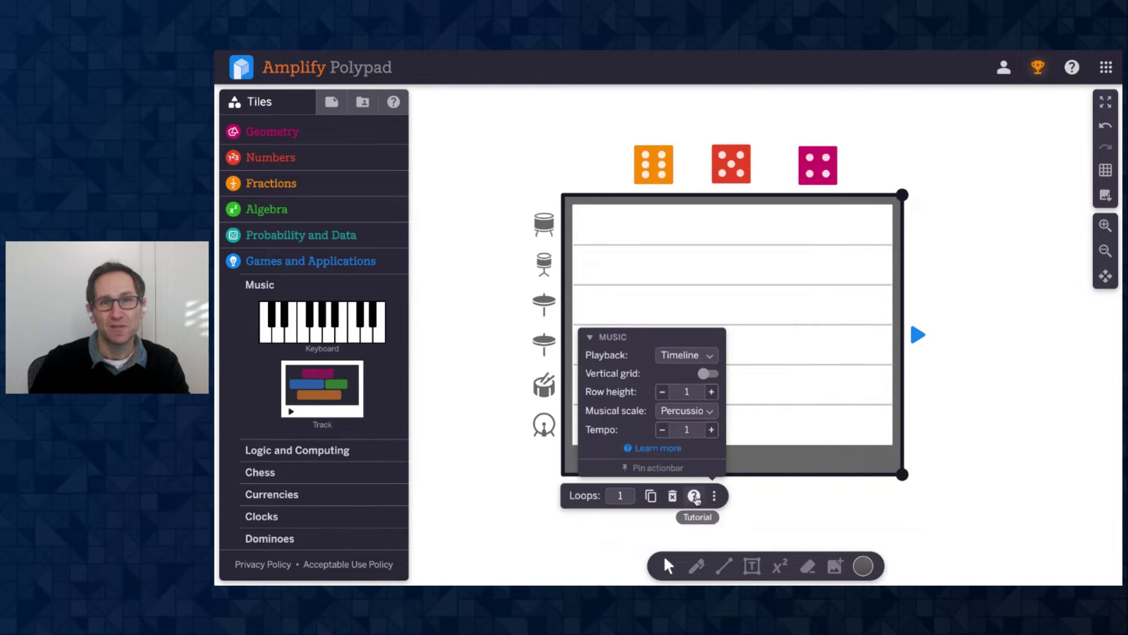
left_click(695, 423)
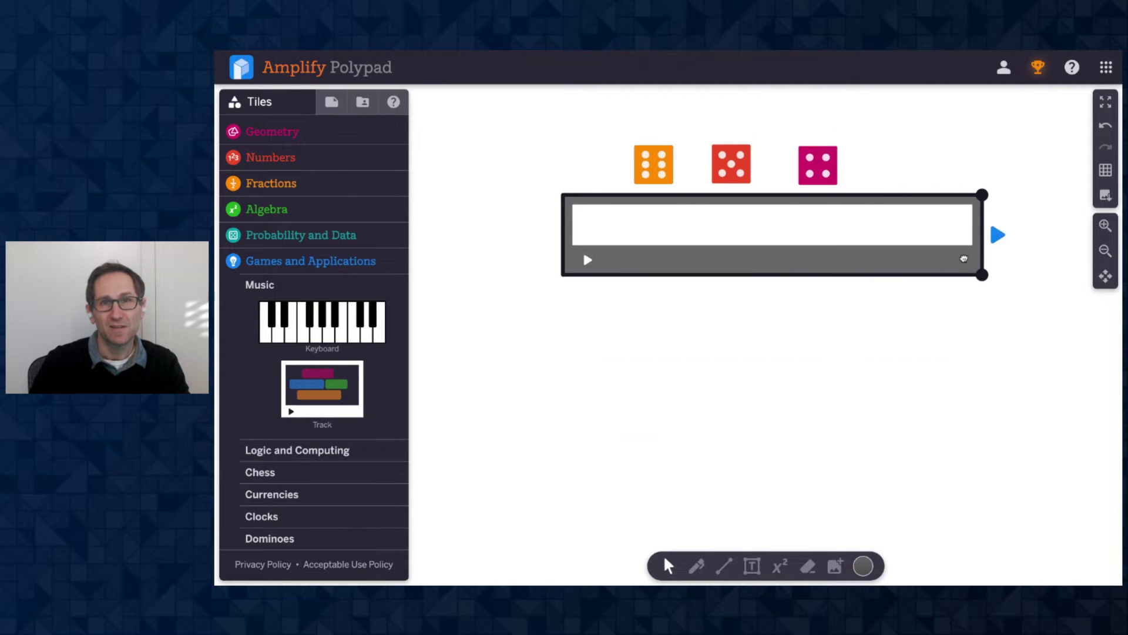
Move the track and place the orange, red and magenta dice along it
left_click(964, 258)
left_click_drag(874, 262, 831, 285)
left_click_drag(667, 176, 584, 228)
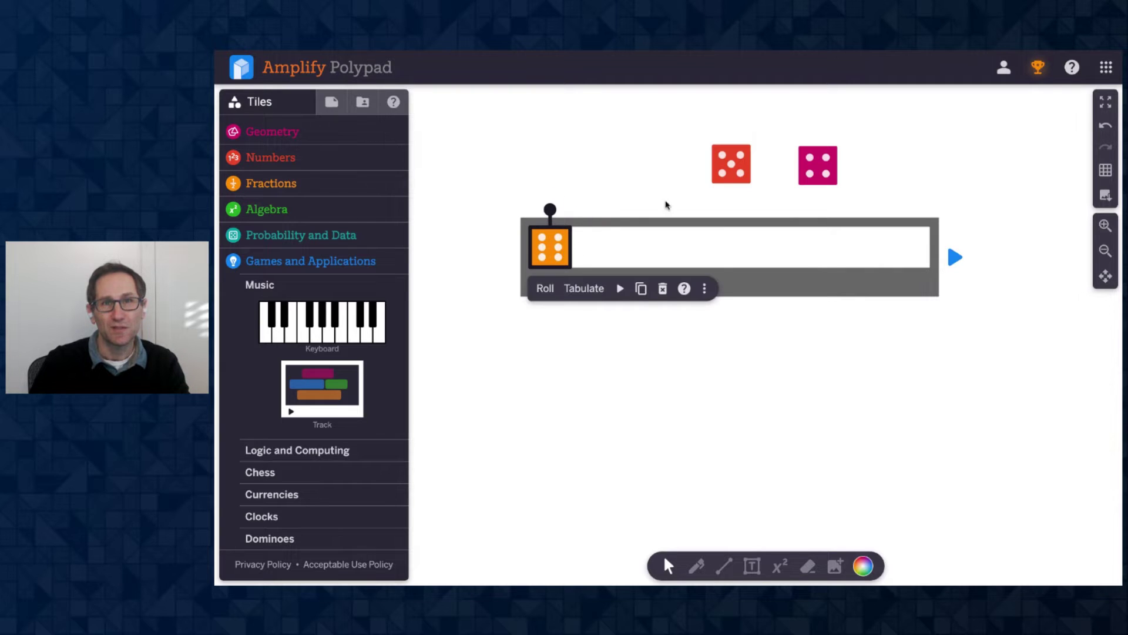
left_click_drag(725, 175, 605, 238)
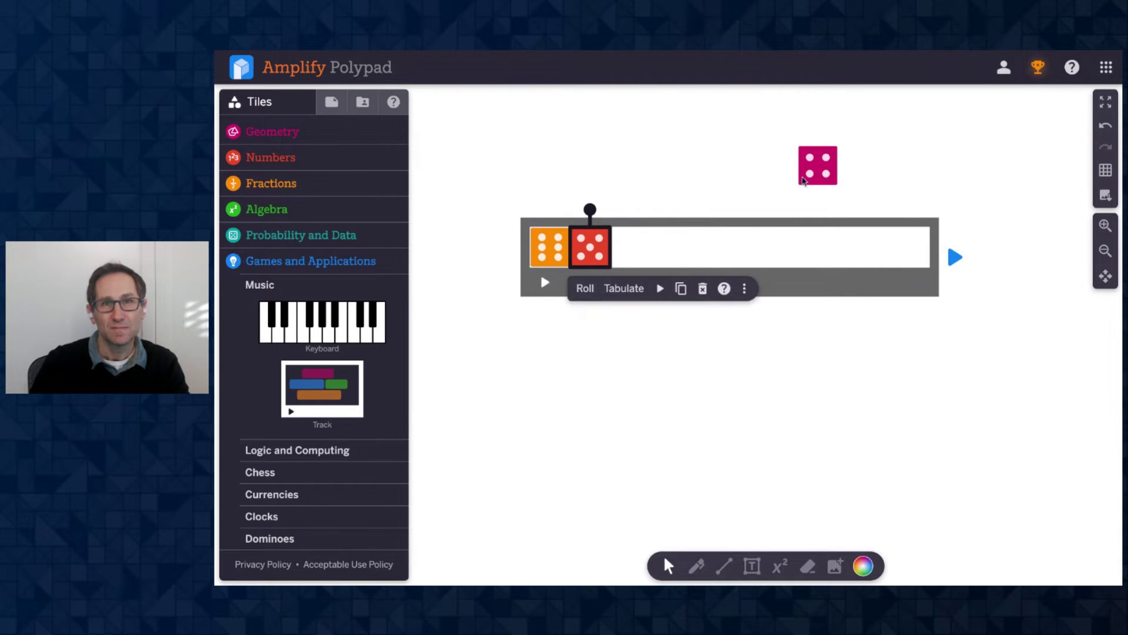
left_click_drag(804, 180, 889, 250)
Duplicate the dice to nine on the track and set their randomisation to Pitch
key("super+a")
key("super+d")
key("super+d")
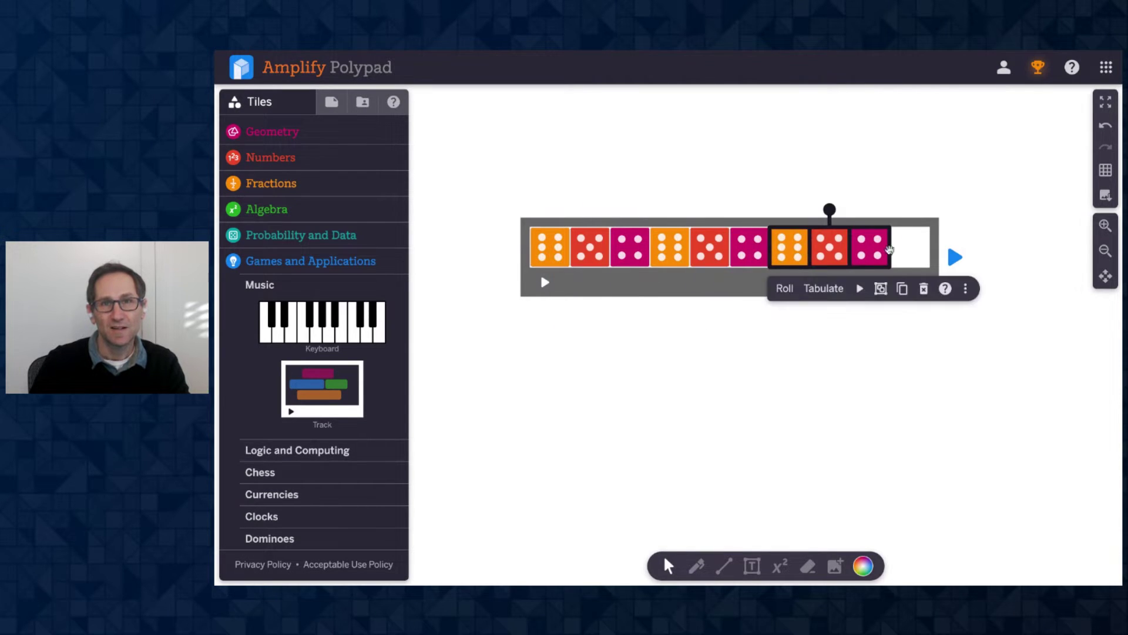
key("super+a")
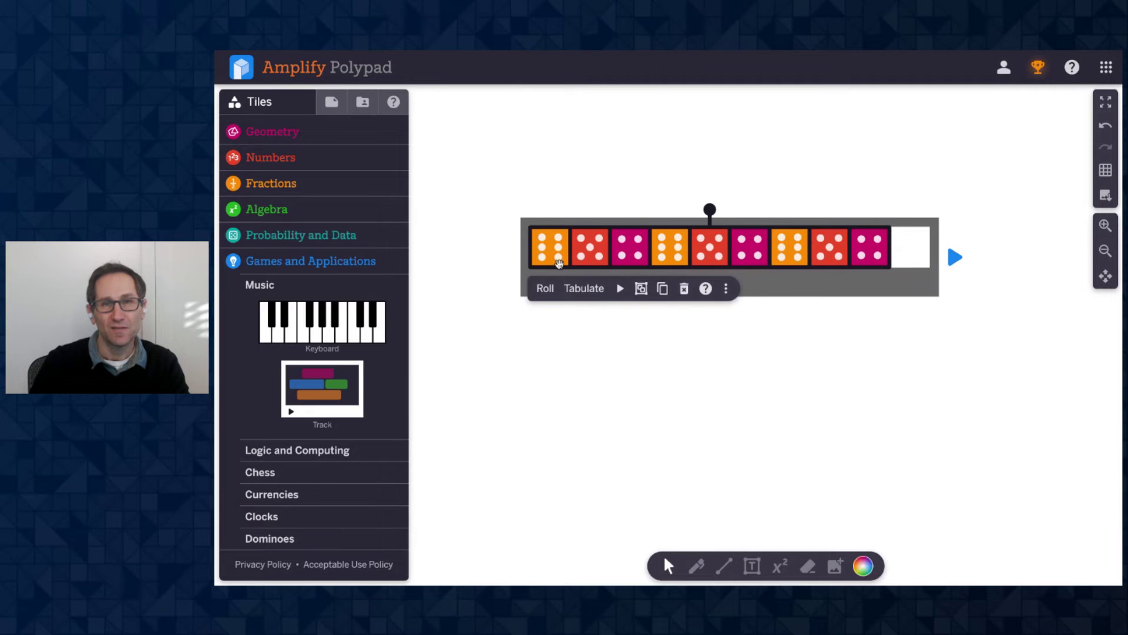
left_click(726, 288)
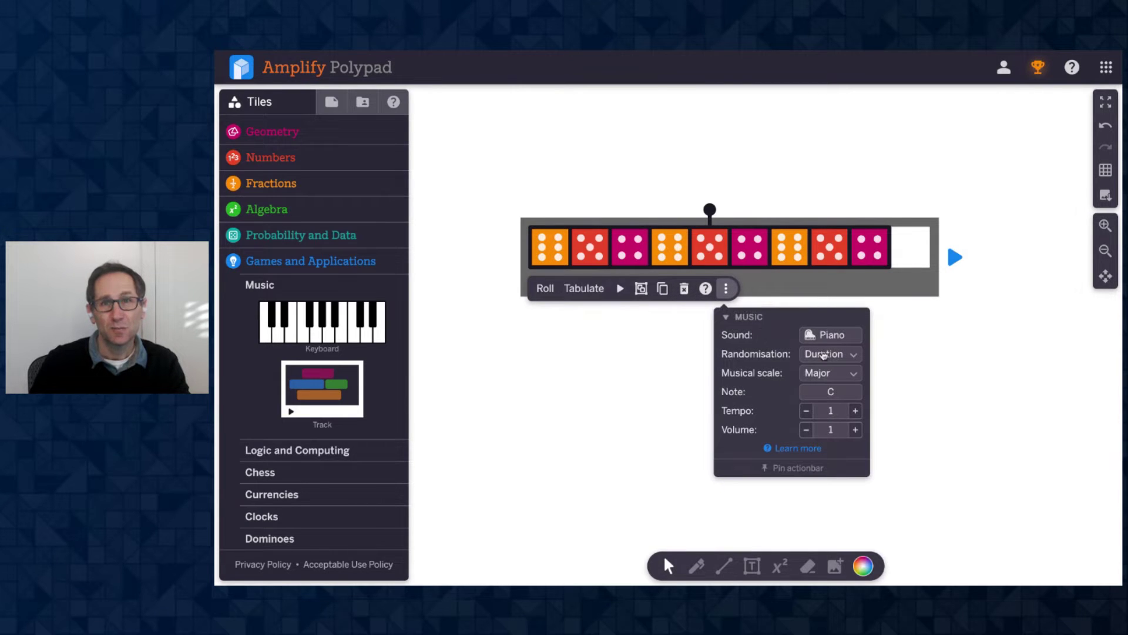
left_click(824, 355)
left_click(824, 365)
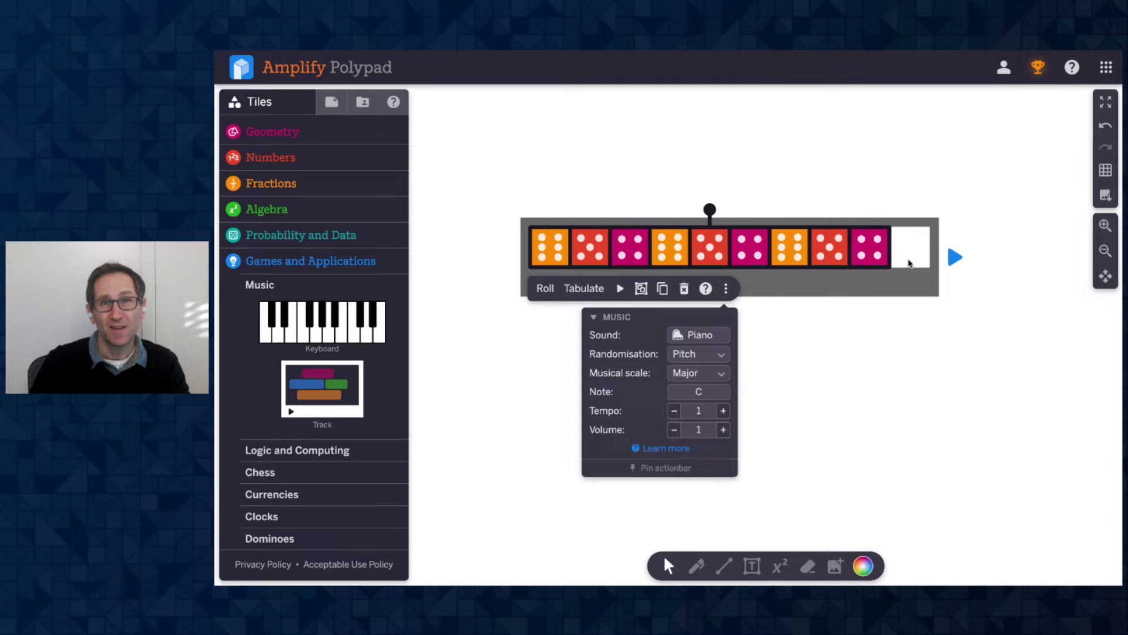
key("Escape")
Roll all nine dice and play the resulting tune, then glance at the January features list
left_click(543, 281)
left_click(646, 268)
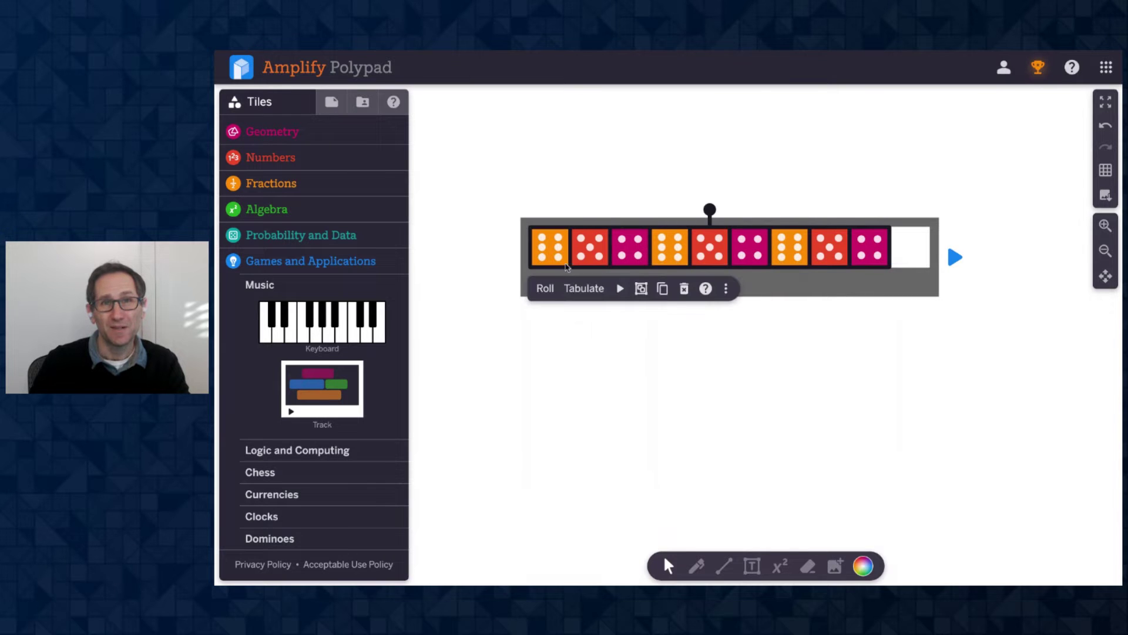
left_click(555, 289)
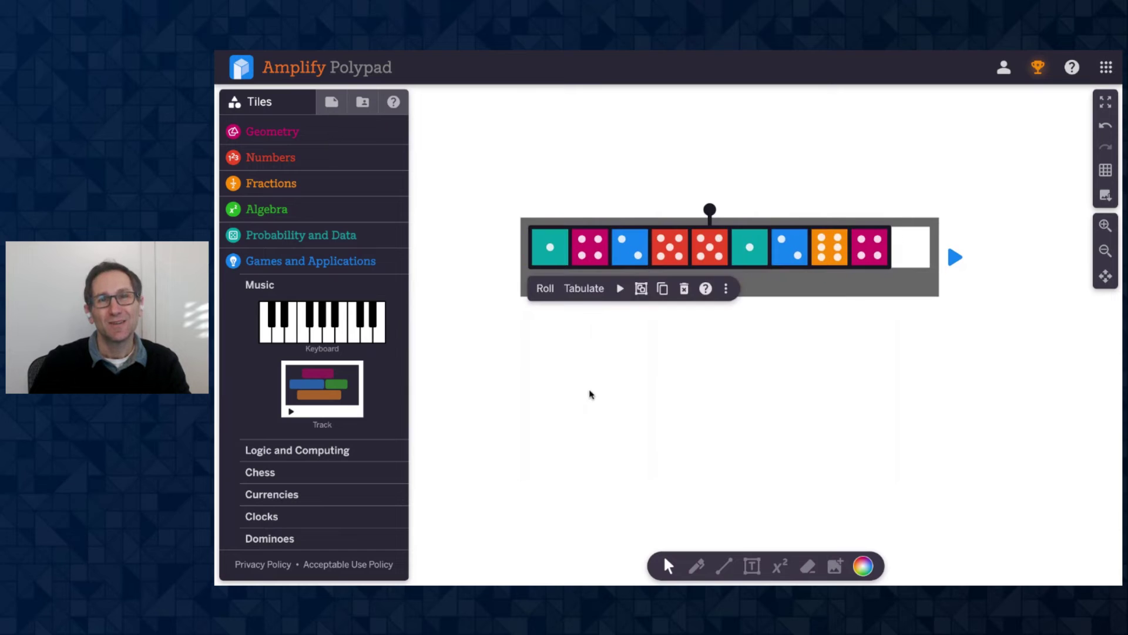
left_click(546, 307)
left_click(545, 283)
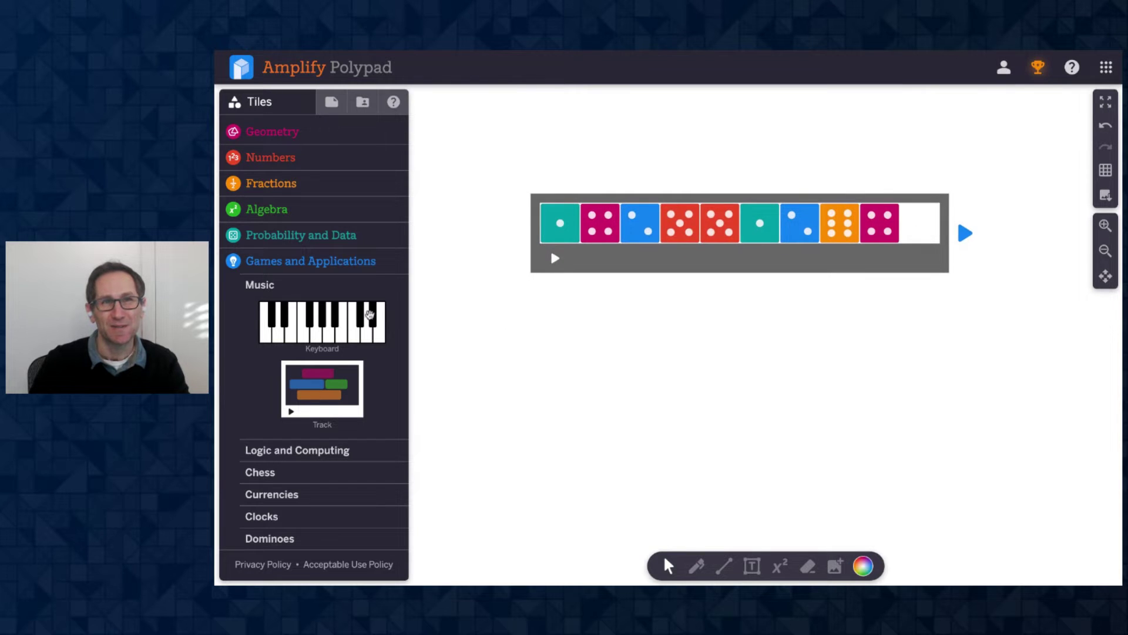
left_click(393, 102)
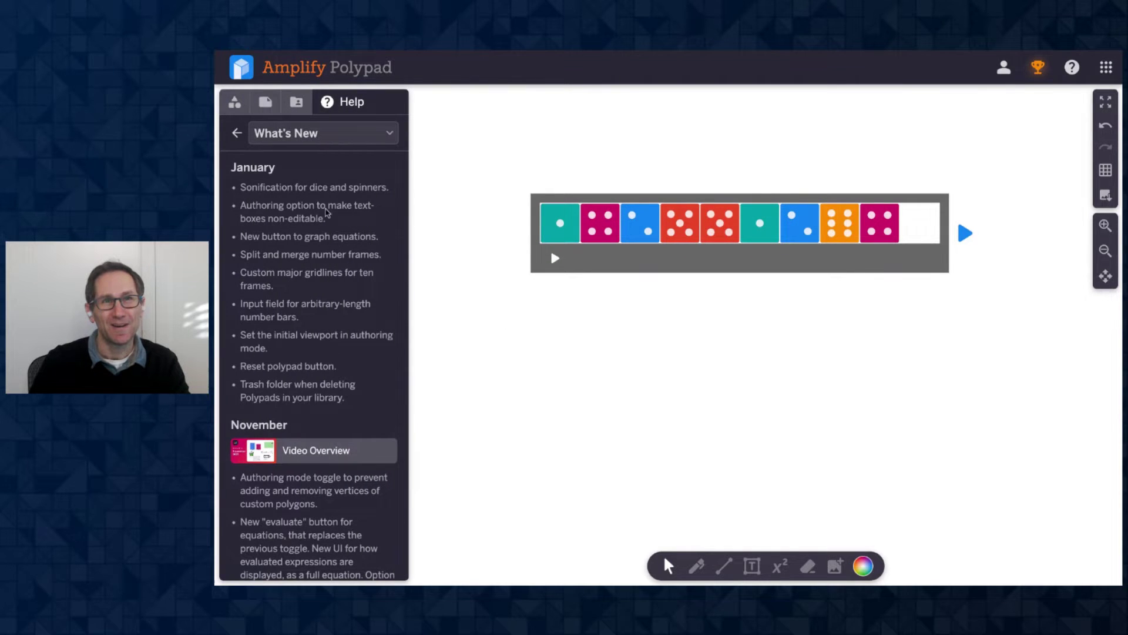
left_click(234, 102)
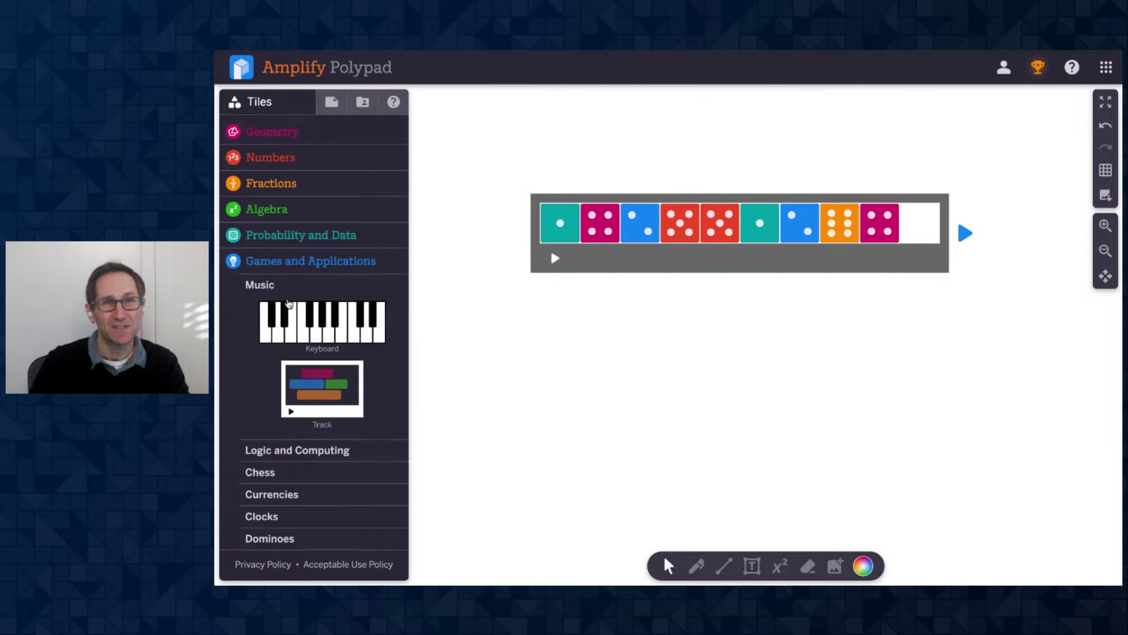
Add a spinner from Probability and Data, spin it and play its sound
left_click(294, 234)
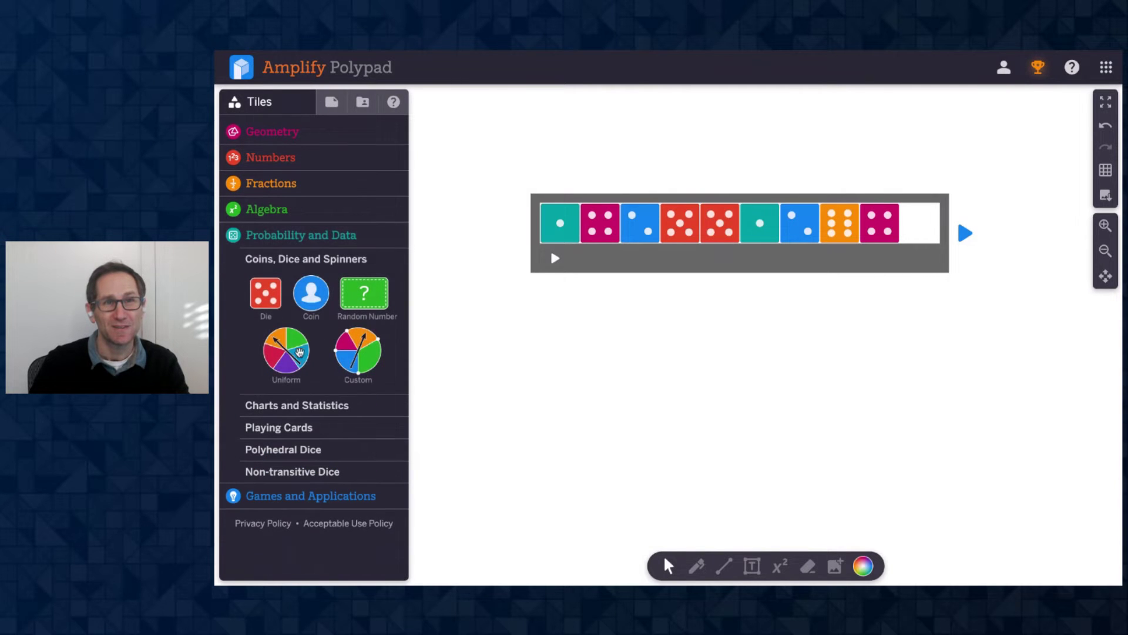
left_click_drag(299, 352, 644, 382)
scroll(838, 352, "down", 2)
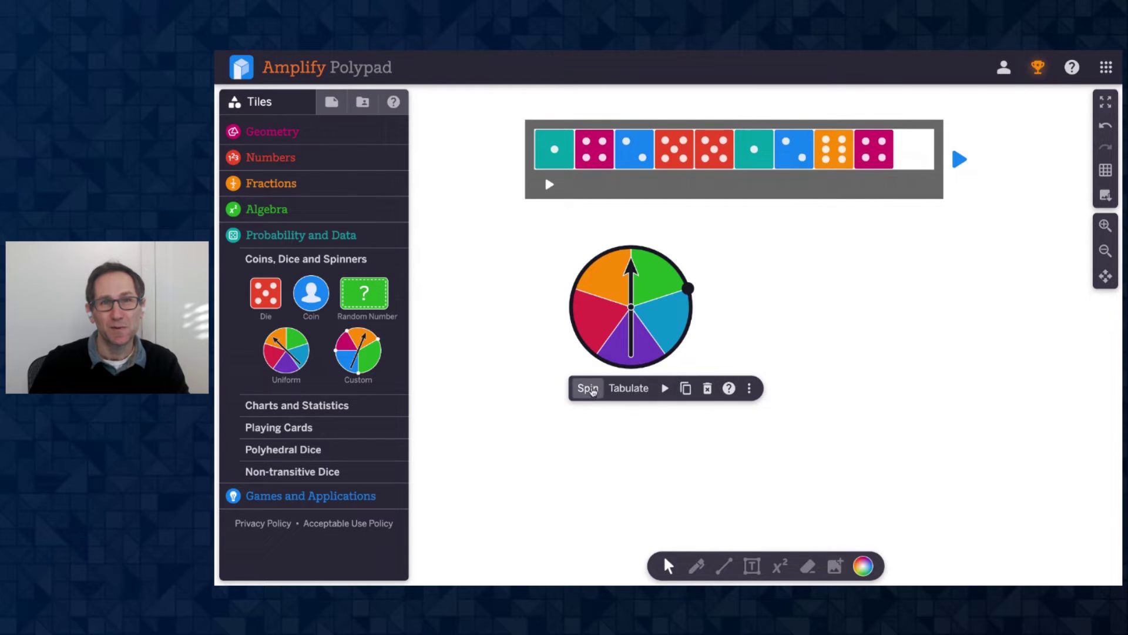
left_click(587, 389)
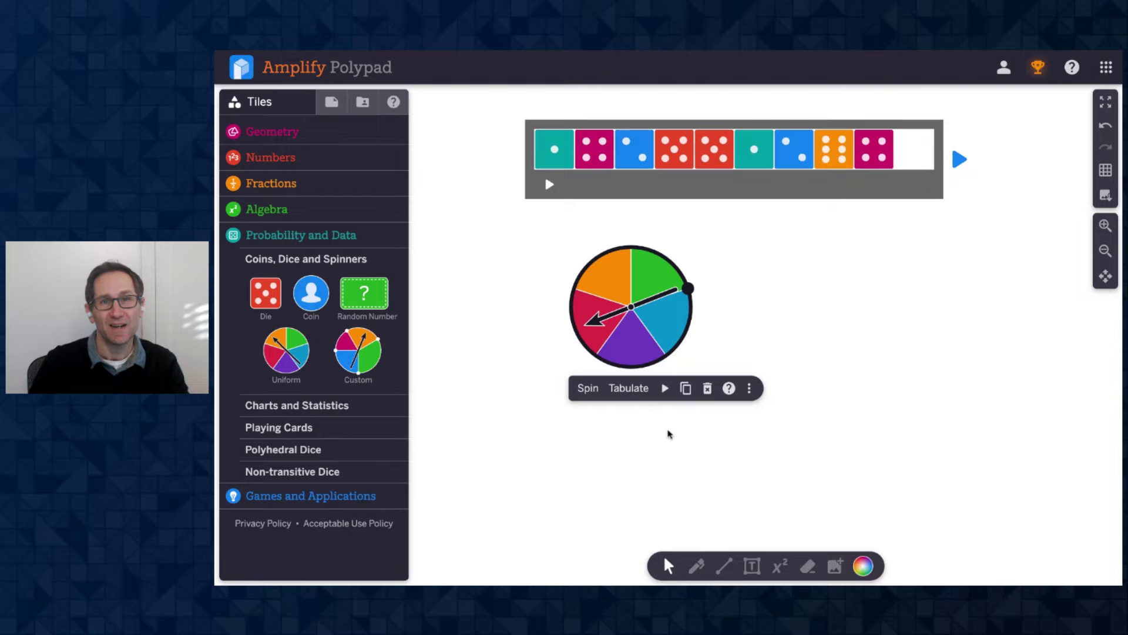
left_click(666, 389)
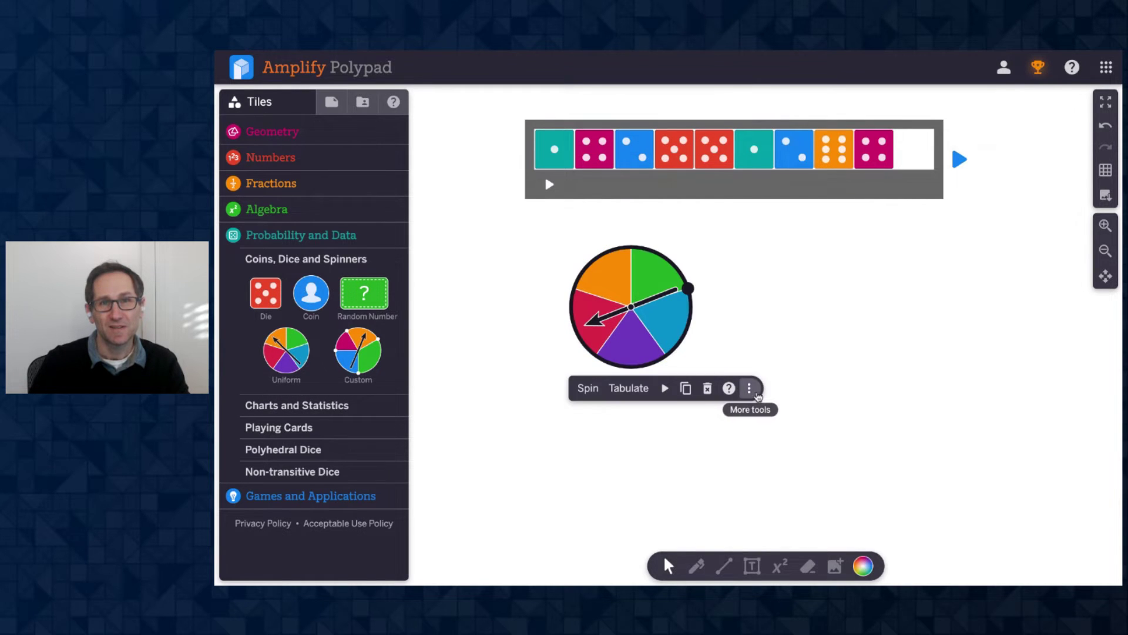
left_click(748, 388)
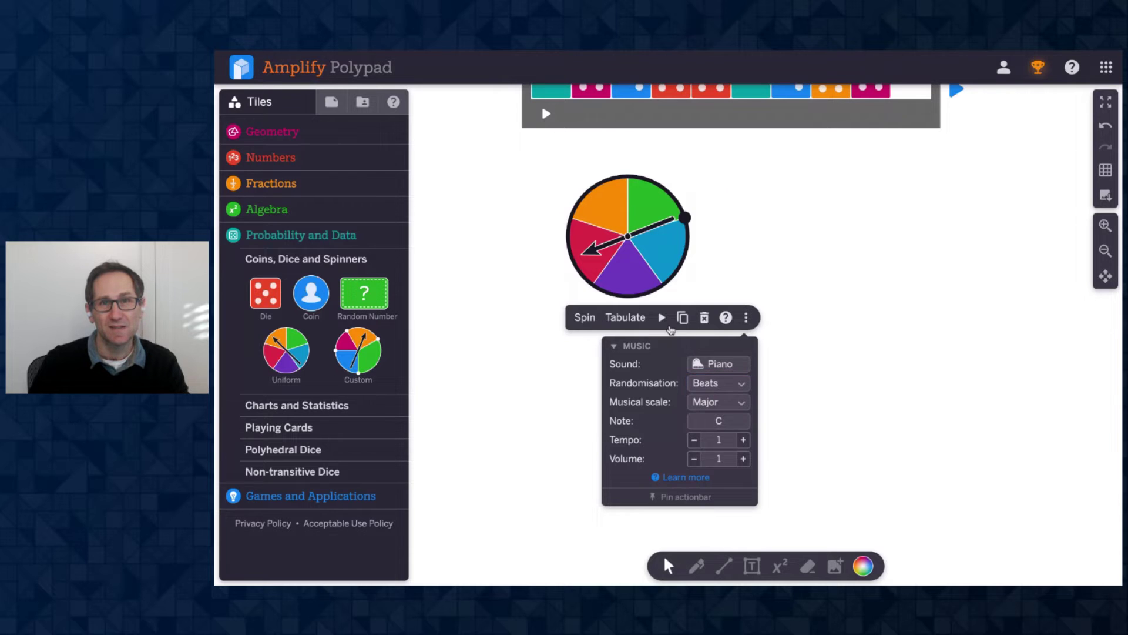
left_click(668, 327)
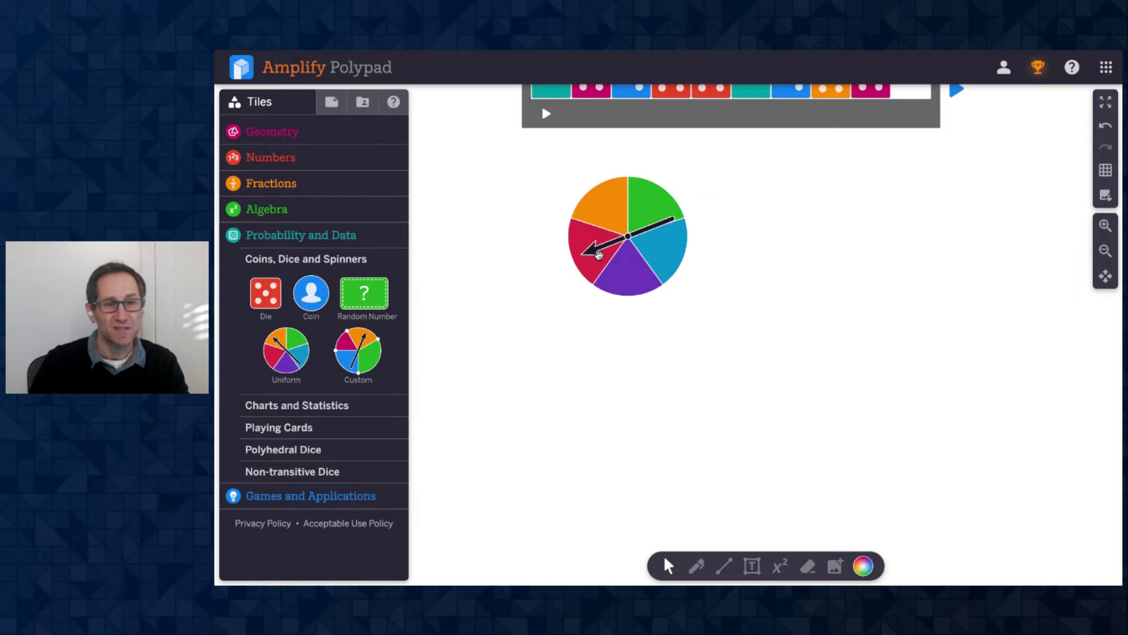
Set the spinner's randomisation to Subdivision and play it twice
left_click(594, 256)
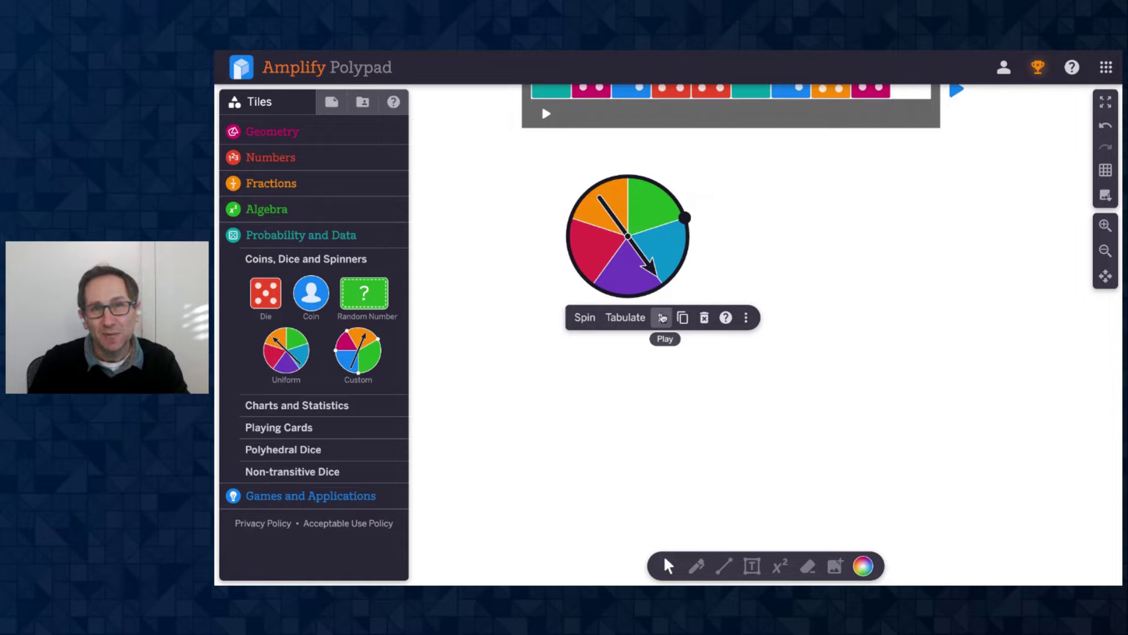
left_click(662, 317)
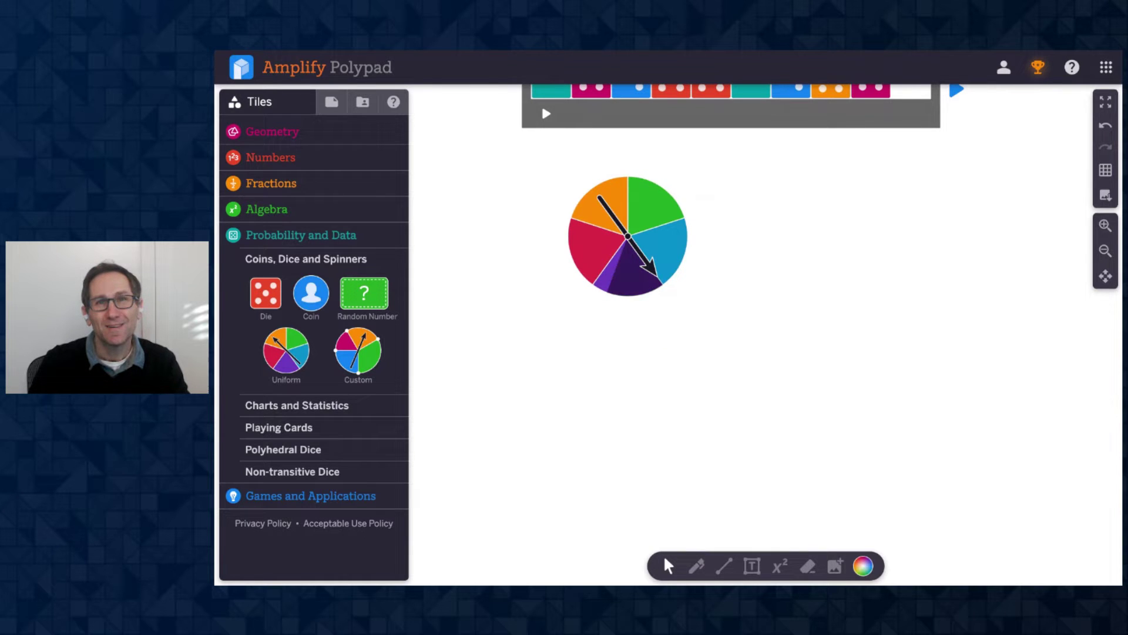
left_click(657, 268)
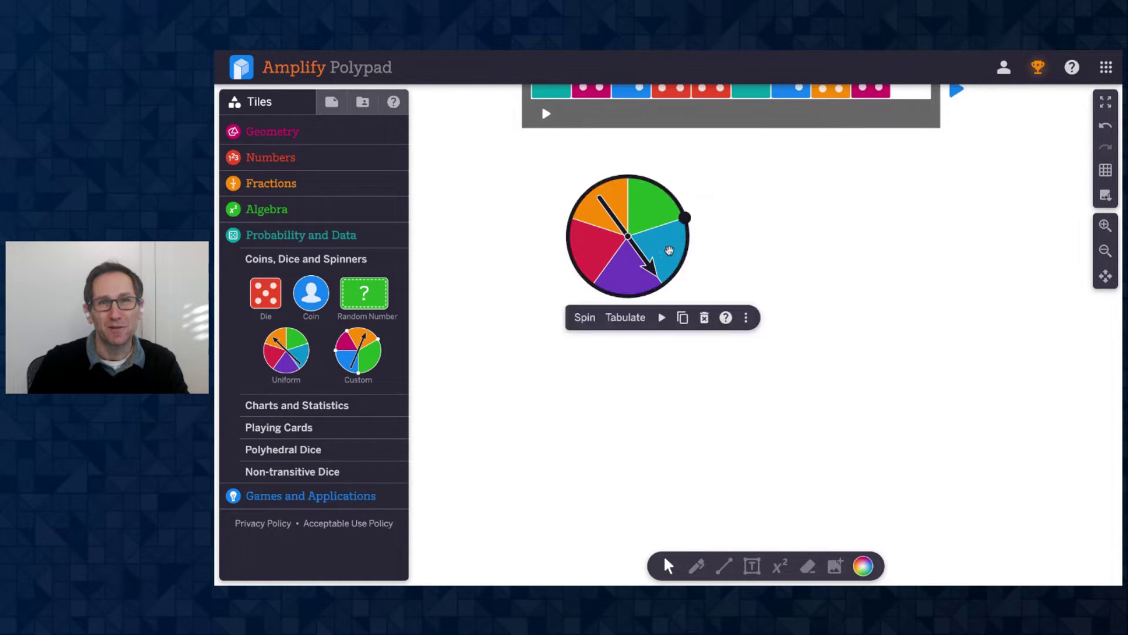
left_click(746, 317)
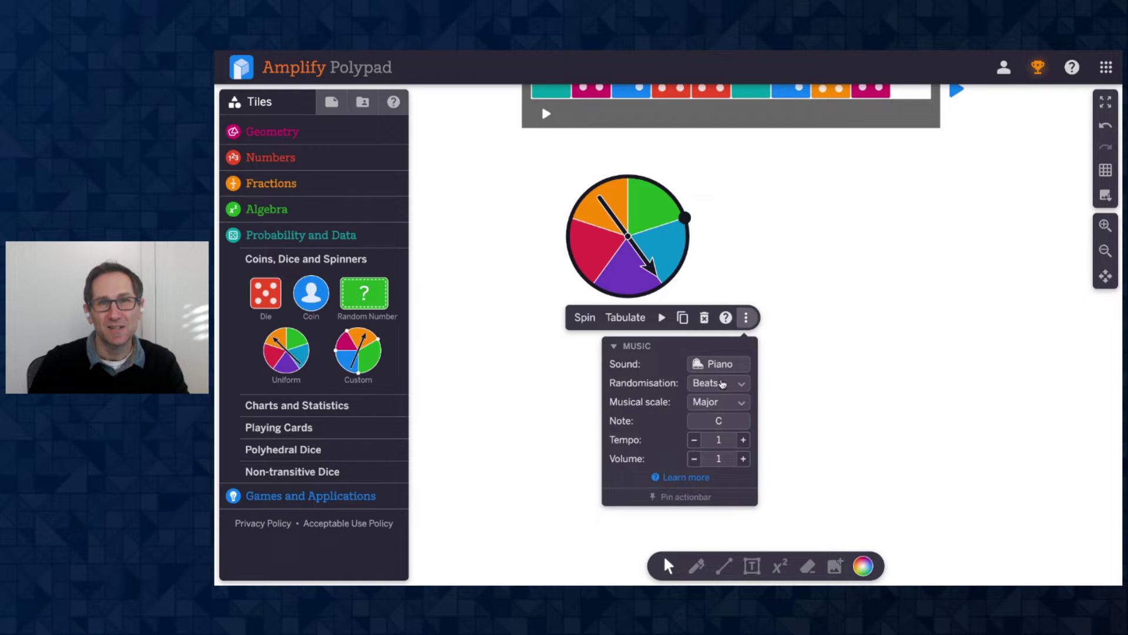
left_click(723, 384)
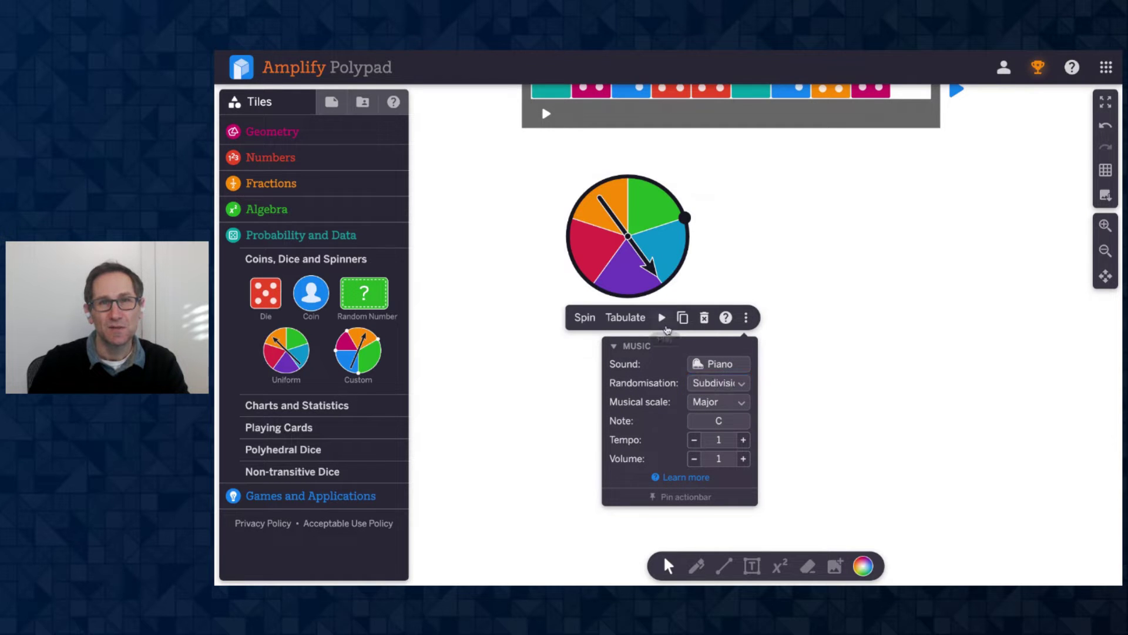
left_click(663, 320)
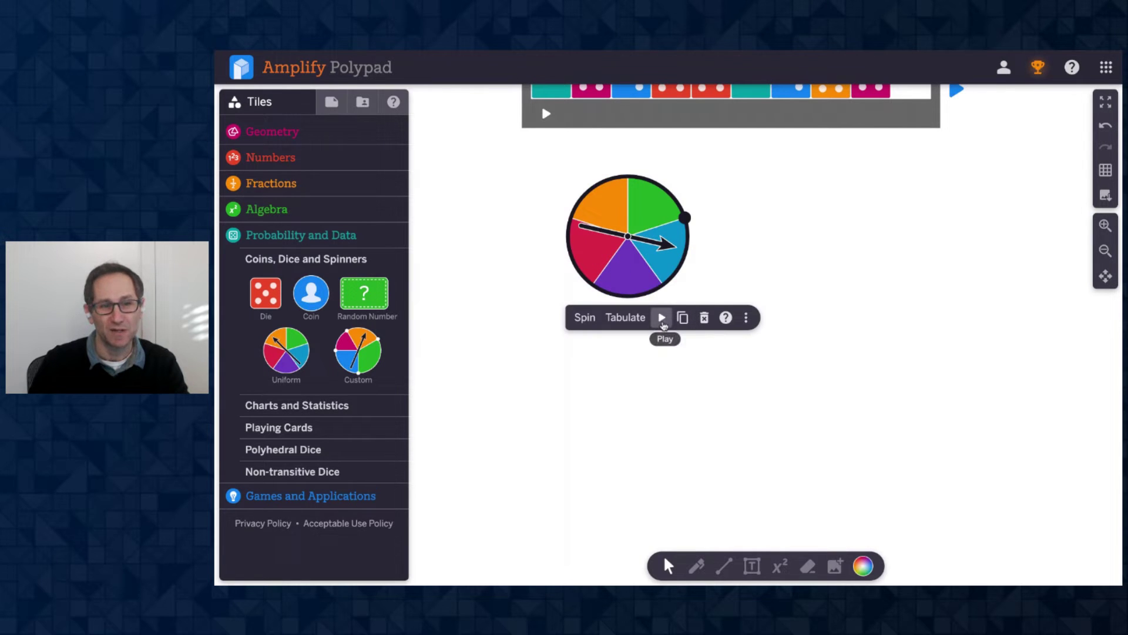
left_click(661, 318)
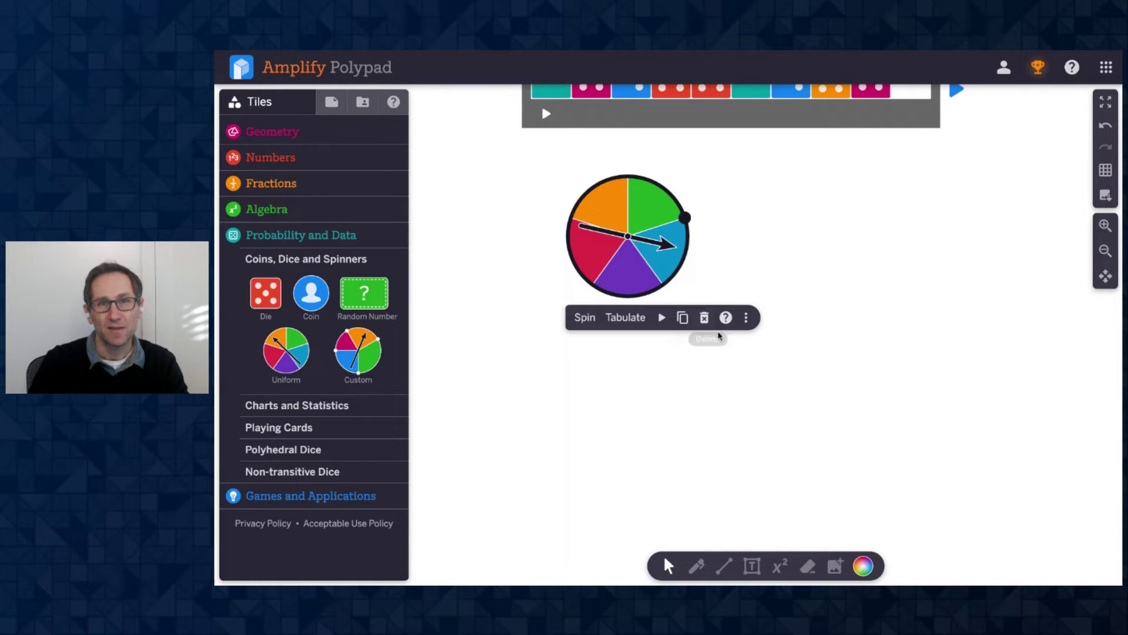
Change the spinner's randomisation to Duration, play it, and nudge it left
left_click(746, 318)
left_click(735, 390)
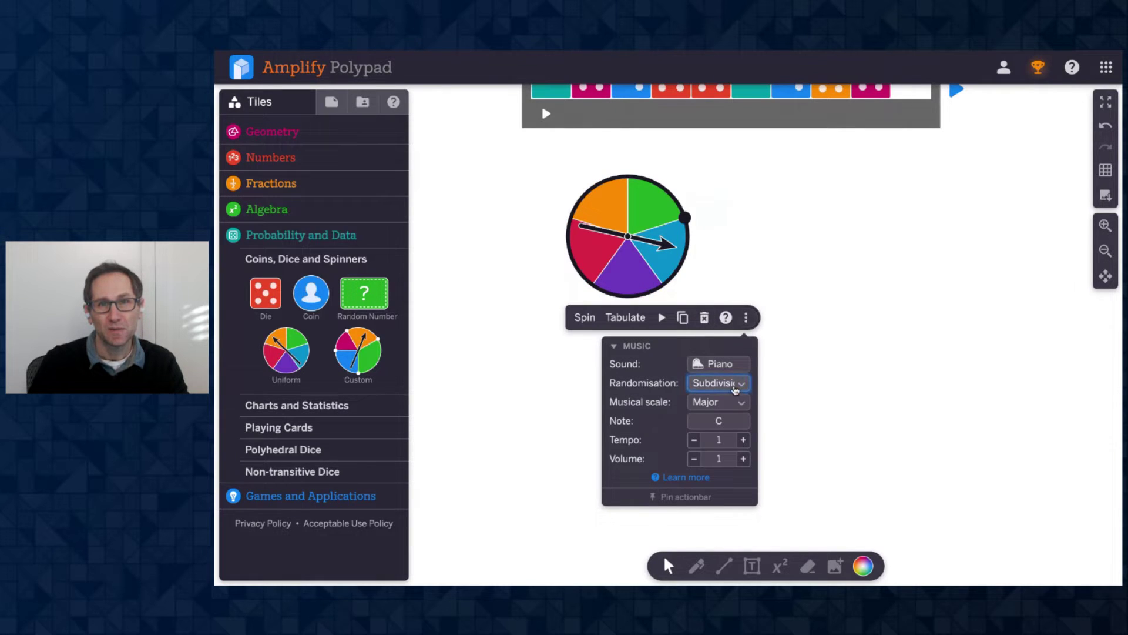
left_click(735, 406)
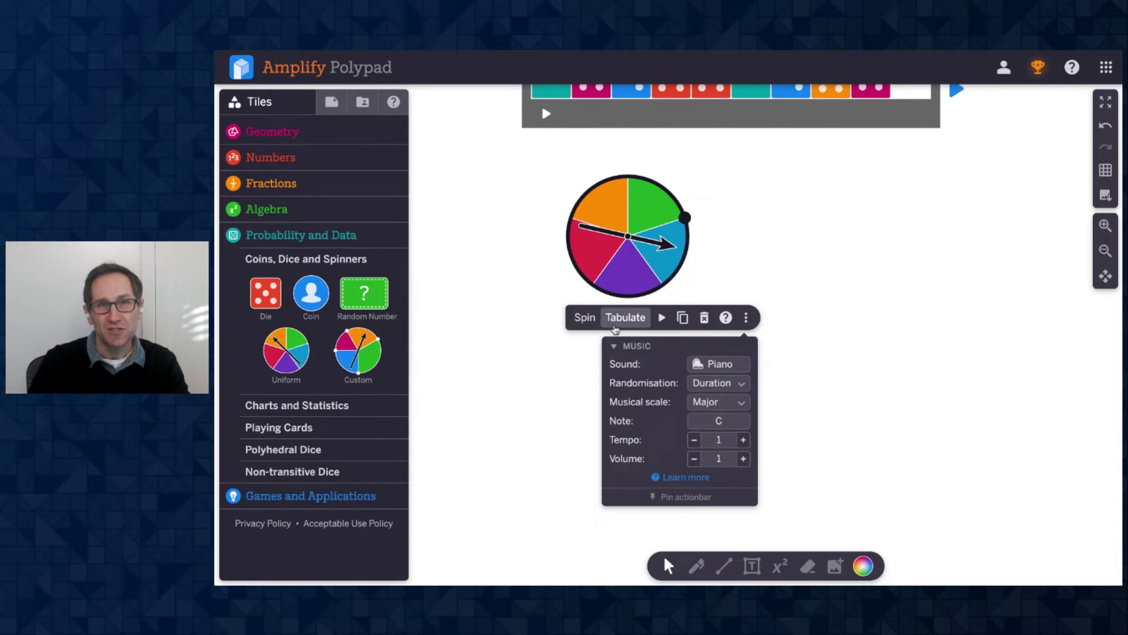
left_click(661, 318)
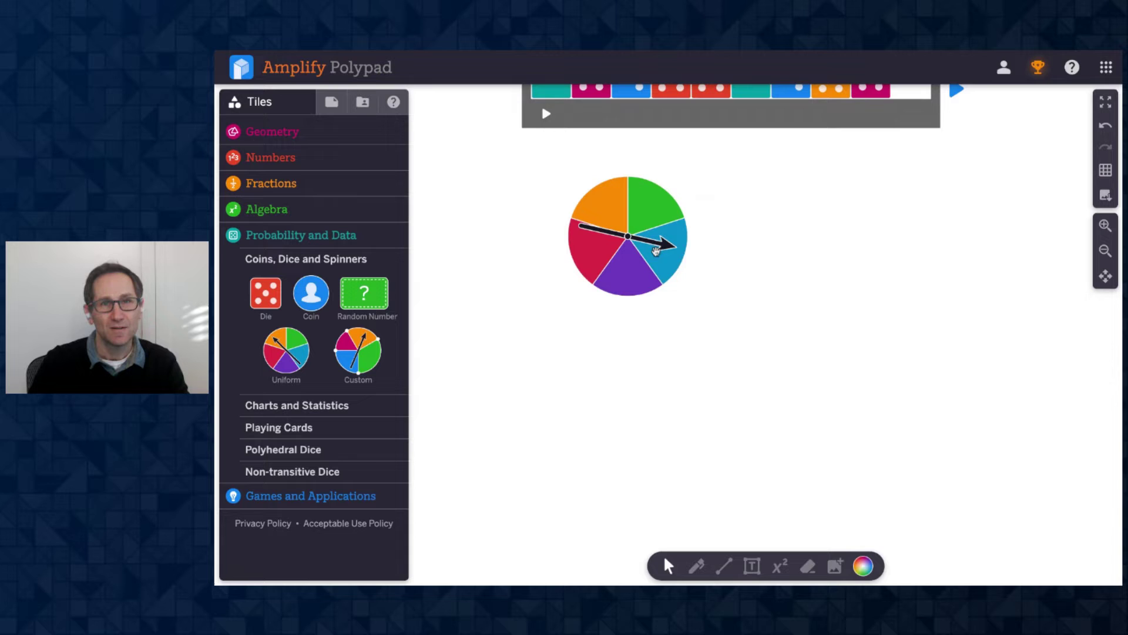
left_click_drag(650, 220, 624, 227)
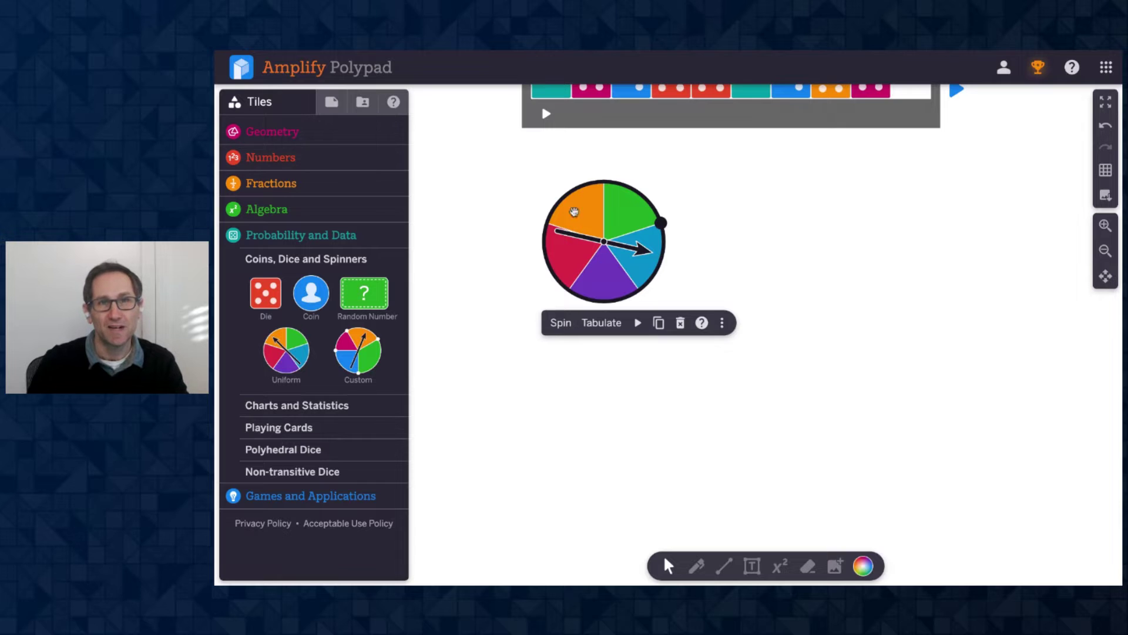
scroll(541, 202, "up", 3)
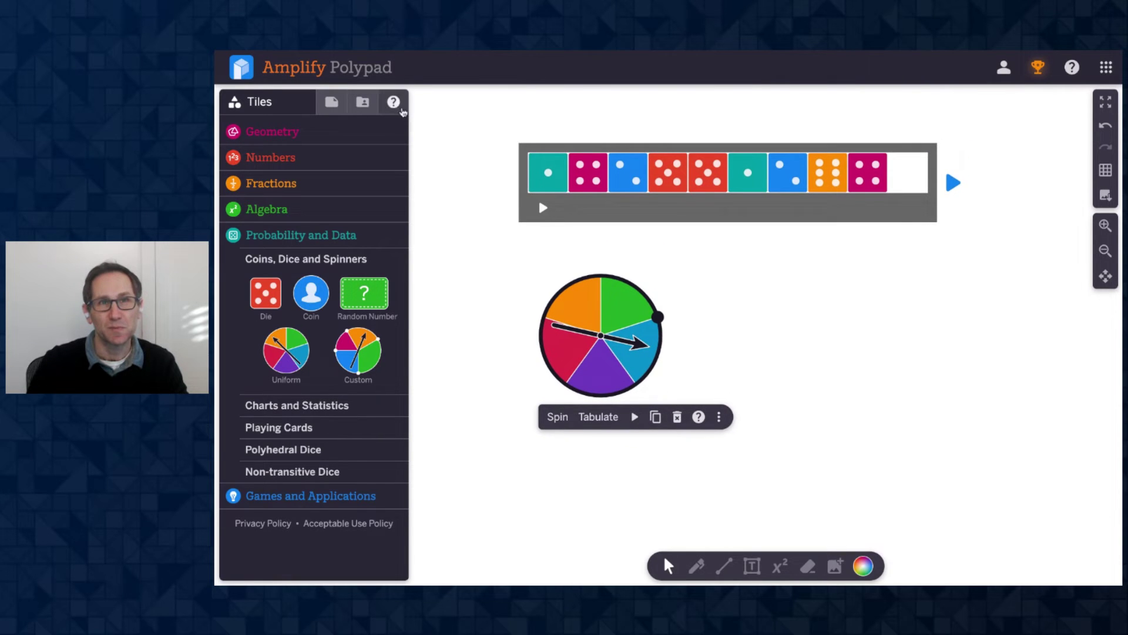
Show the What's New list and highlight the item about non-editable text boxes
left_click(393, 102)
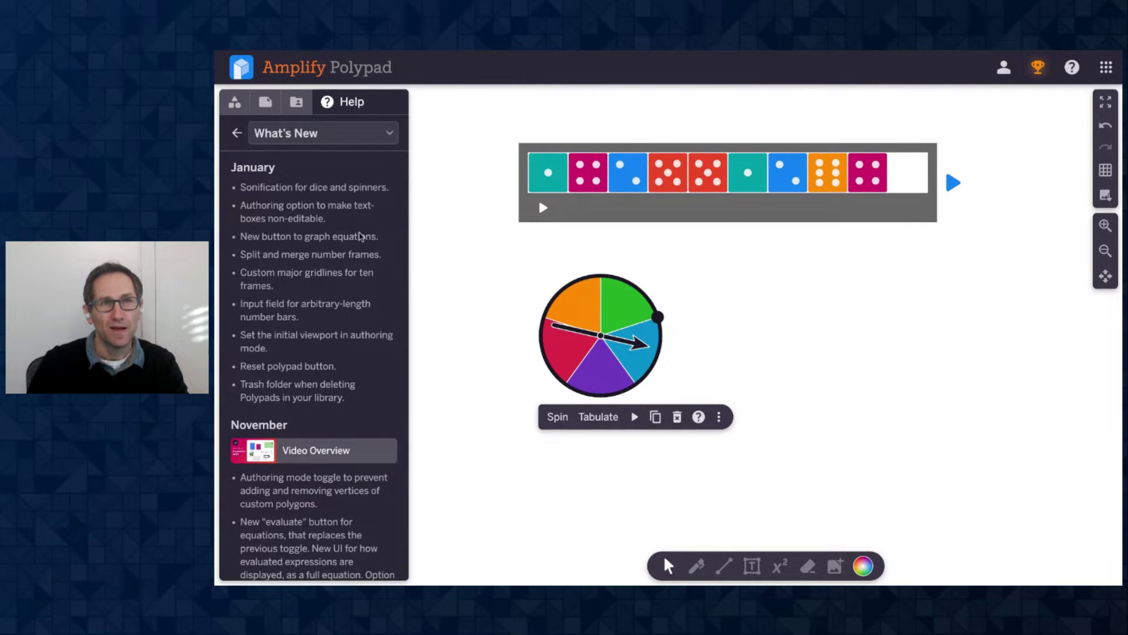
left_click_drag(334, 222, 242, 202)
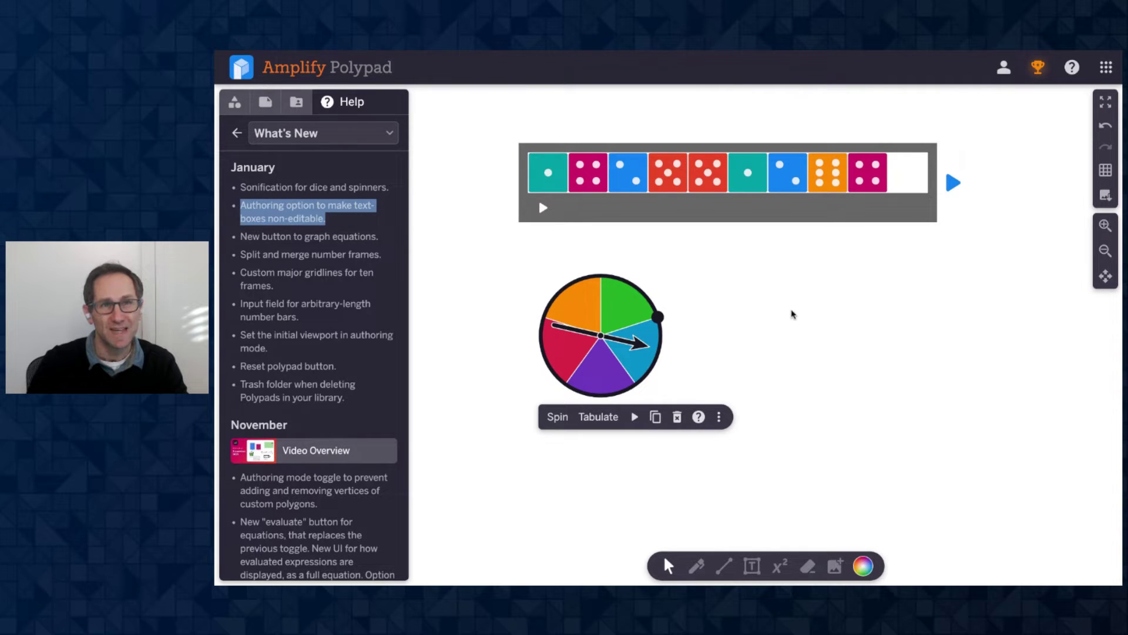
scroll(792, 314, "down", 2)
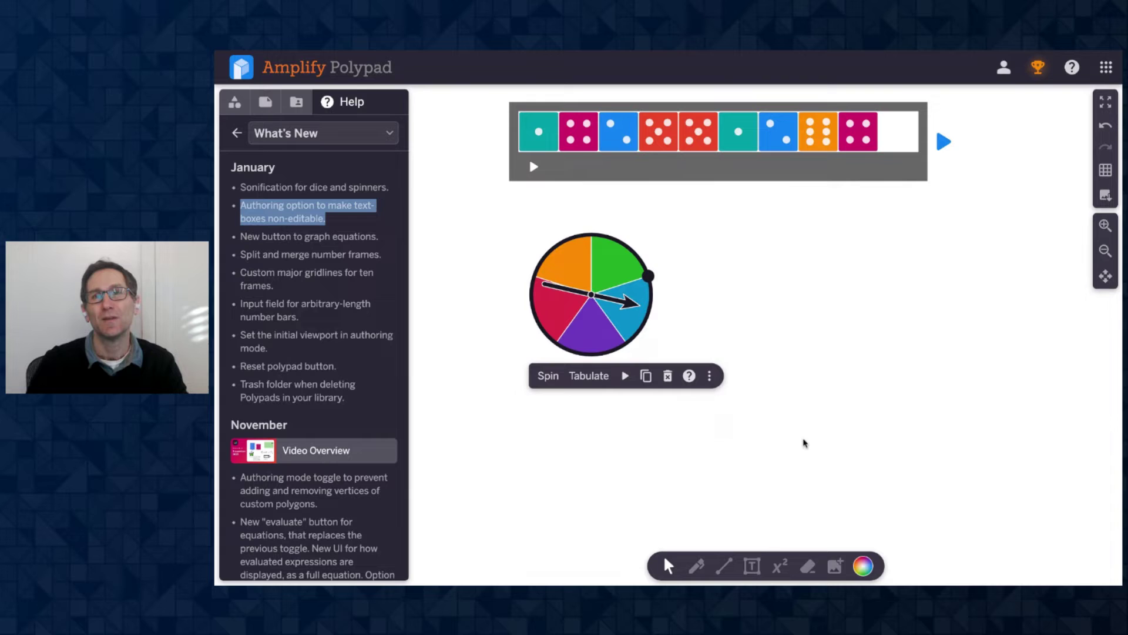
Add a text box reading "What's New Video" beside the spinner
left_click(752, 566)
left_click(742, 281)
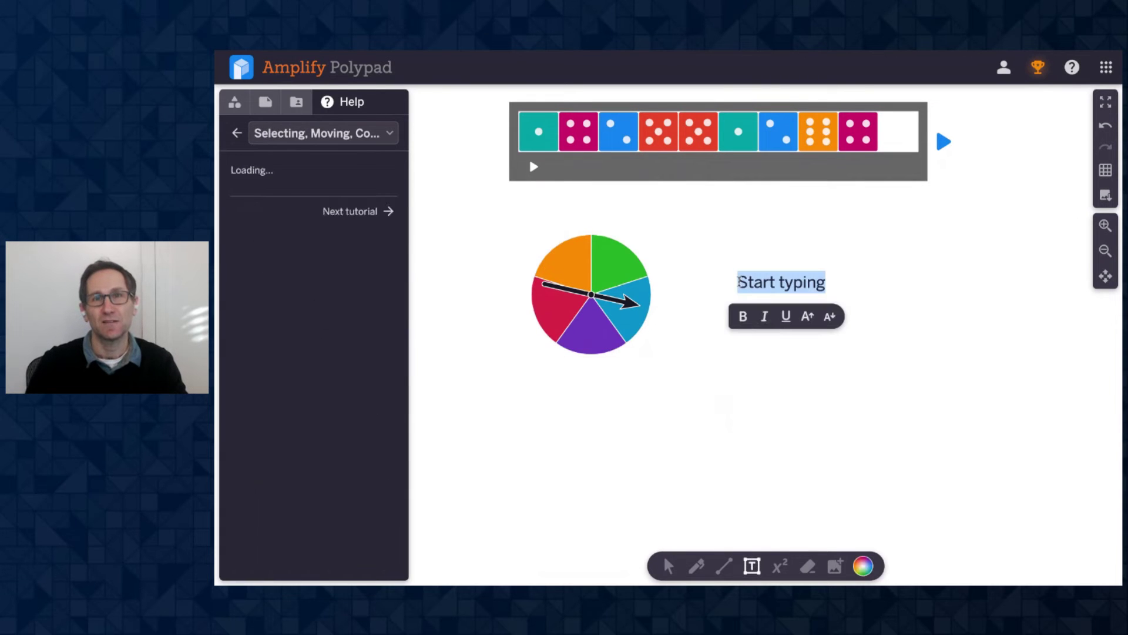
type("What's New")
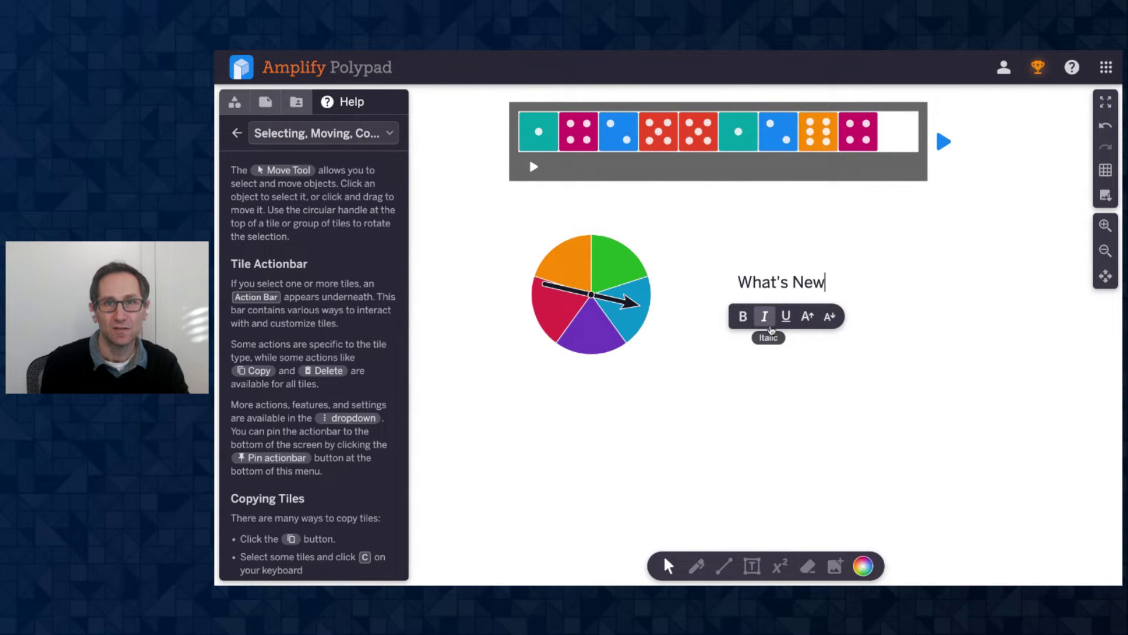
type(" Video")
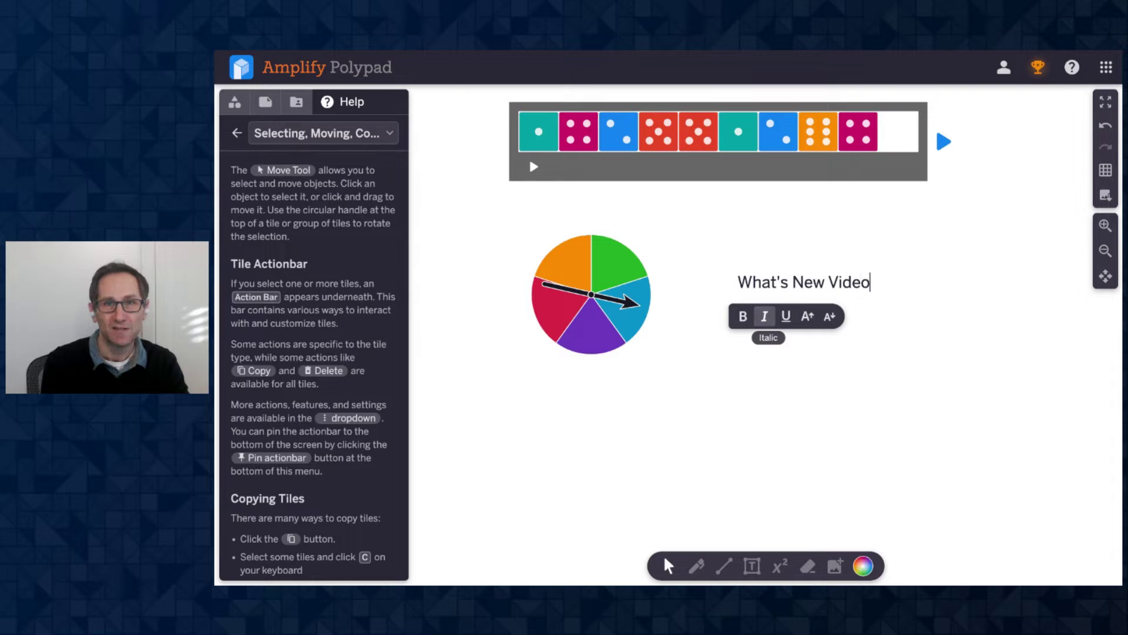
left_click(783, 373)
Zoom in and edit the label, typing "Add theiro" then deleting the stray characters
left_click(771, 283)
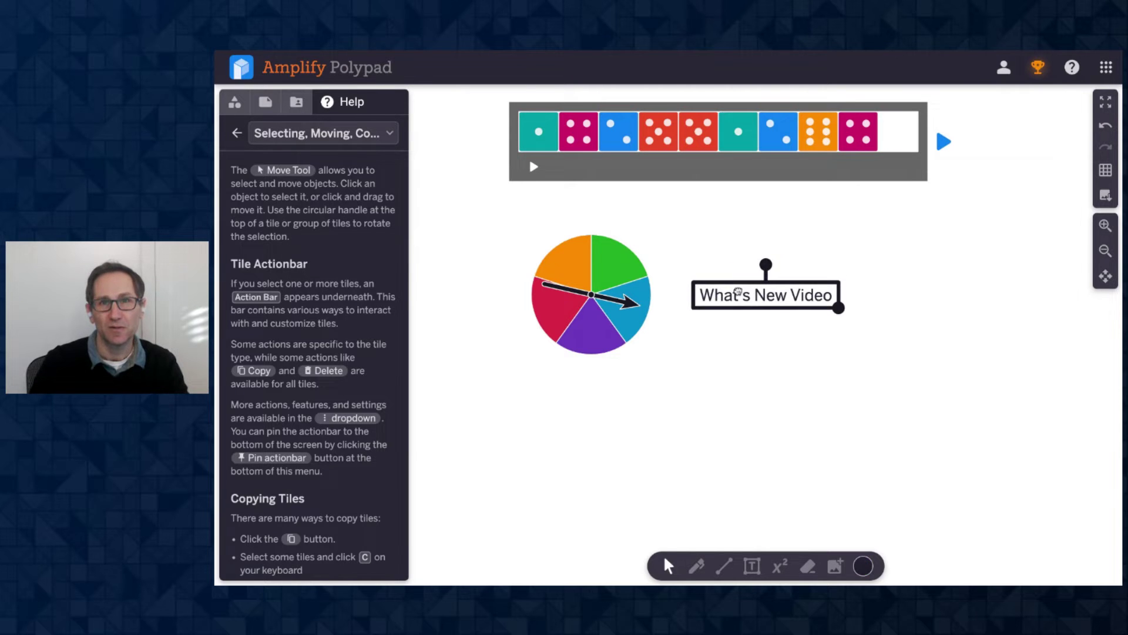
left_click(1105, 226)
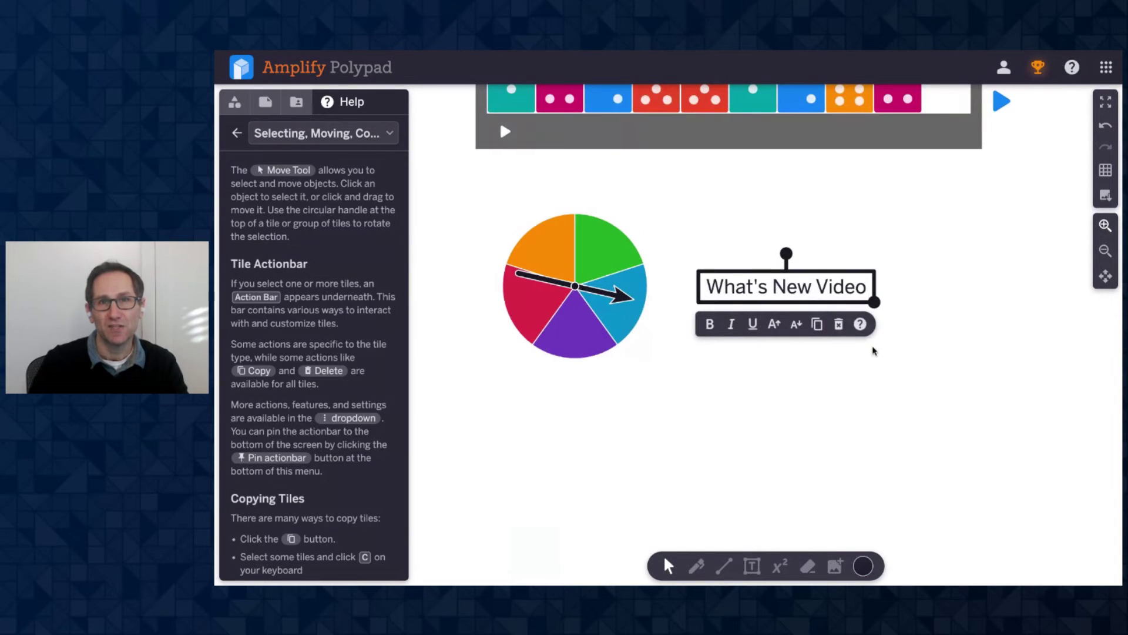
double_click(779, 287)
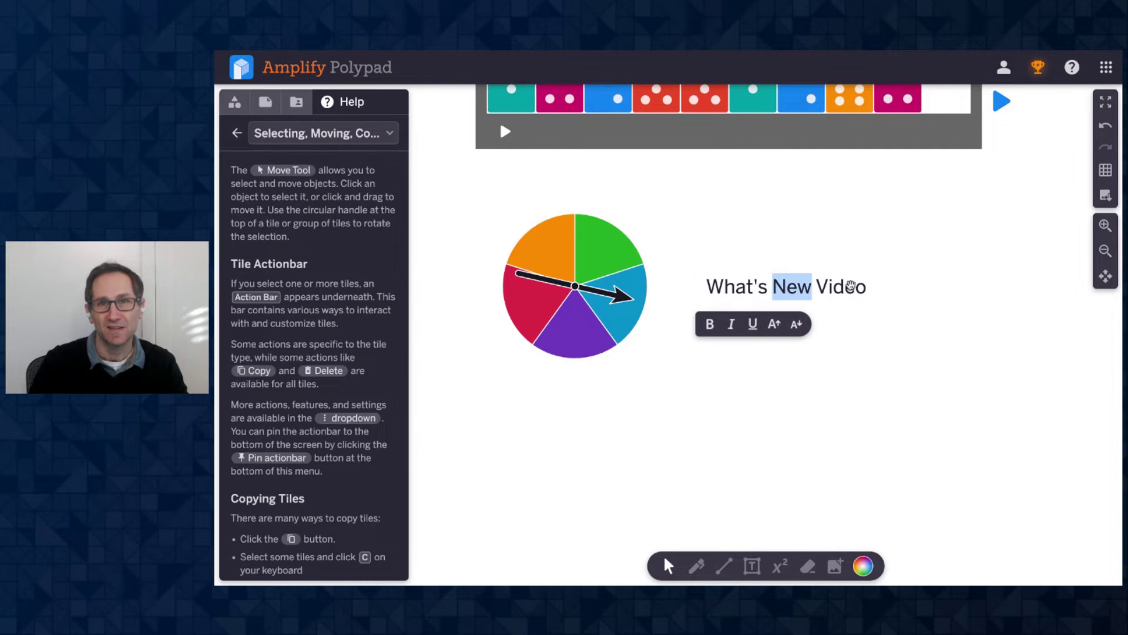
double_click(852, 286)
key("Right")
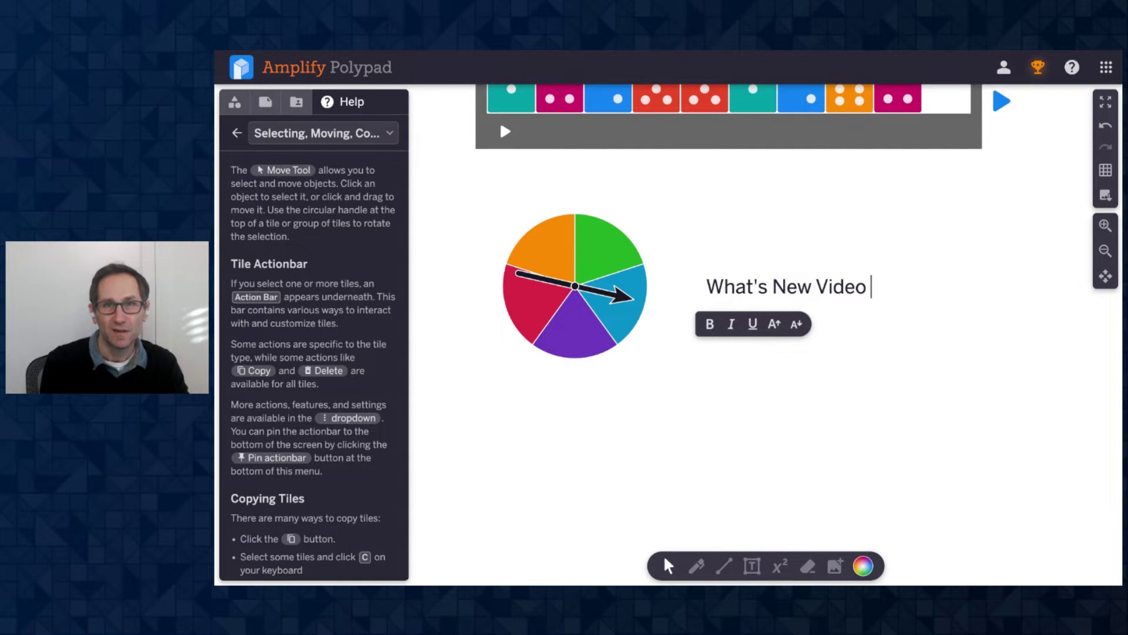
type("Add theiro")
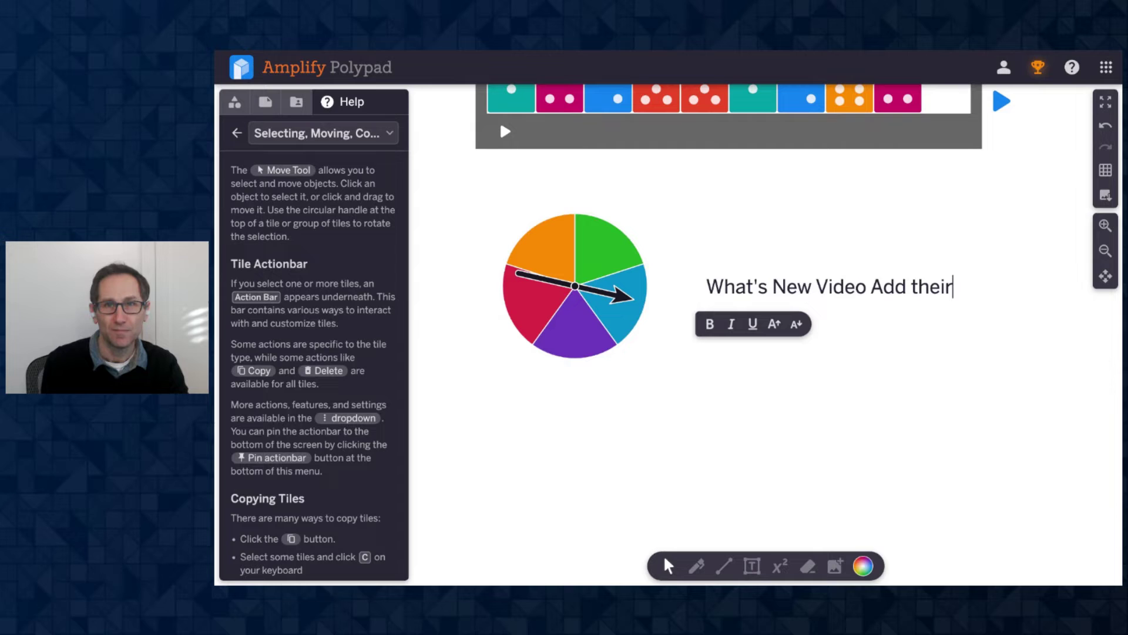
key("BackSpace")
key("BackSpace")
key("BackSpace")
key("BackSpace")
key("BackSpace")
key("BackSpace")
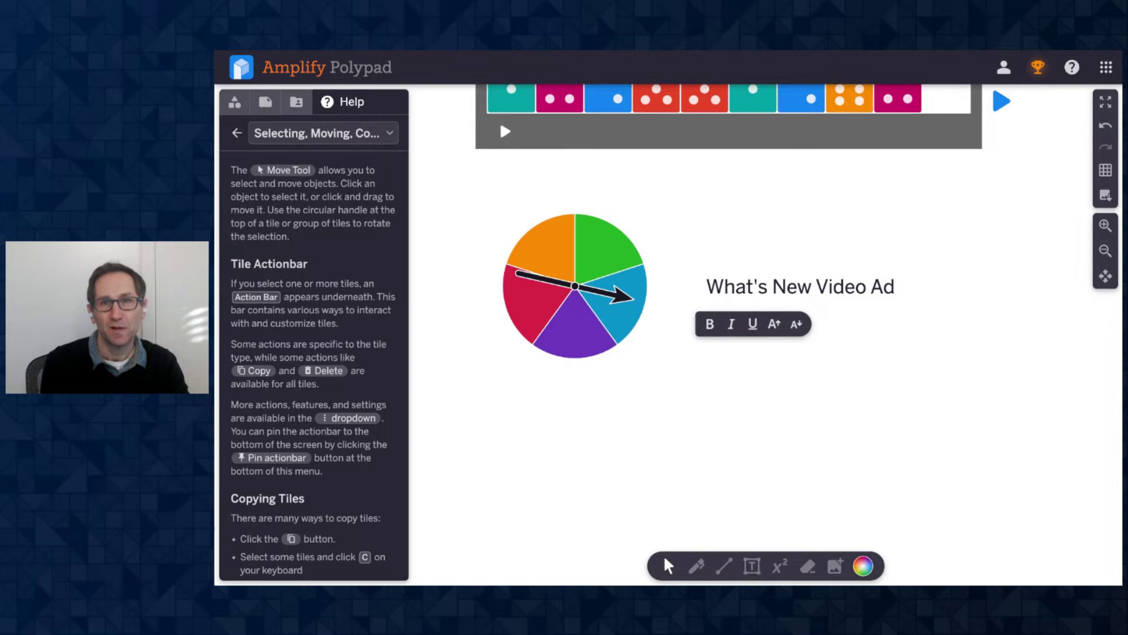
key("BackSpace")
key("BackSpace")
key("BackSpace")
left_click(901, 364)
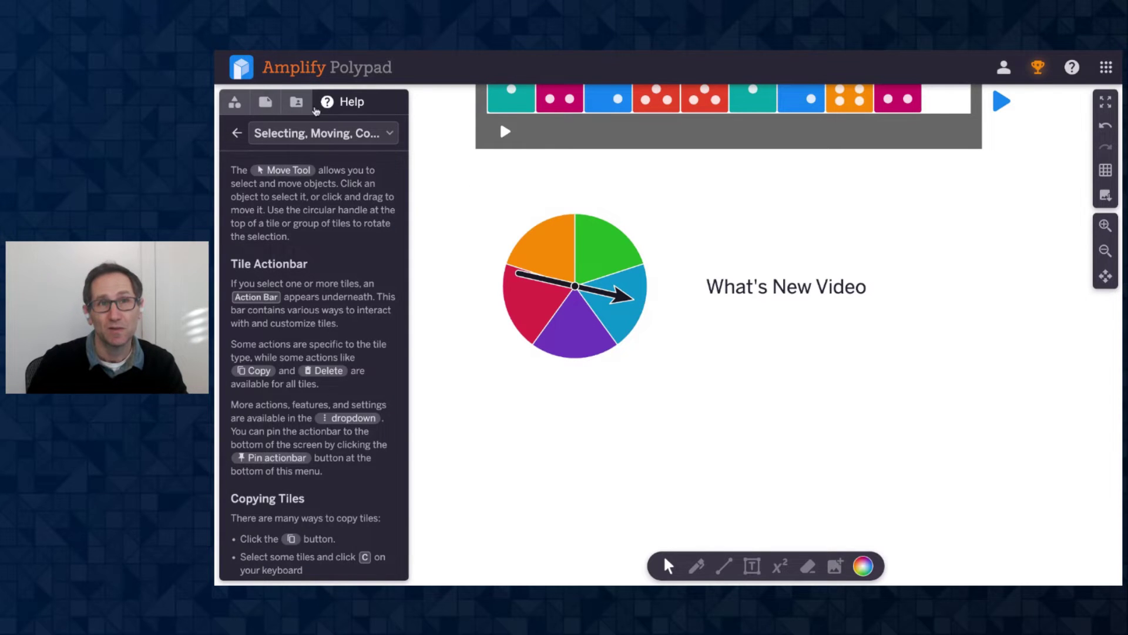
Turn on Authoring mode and lock the What's New Video text box's interactivity
left_click(265, 104)
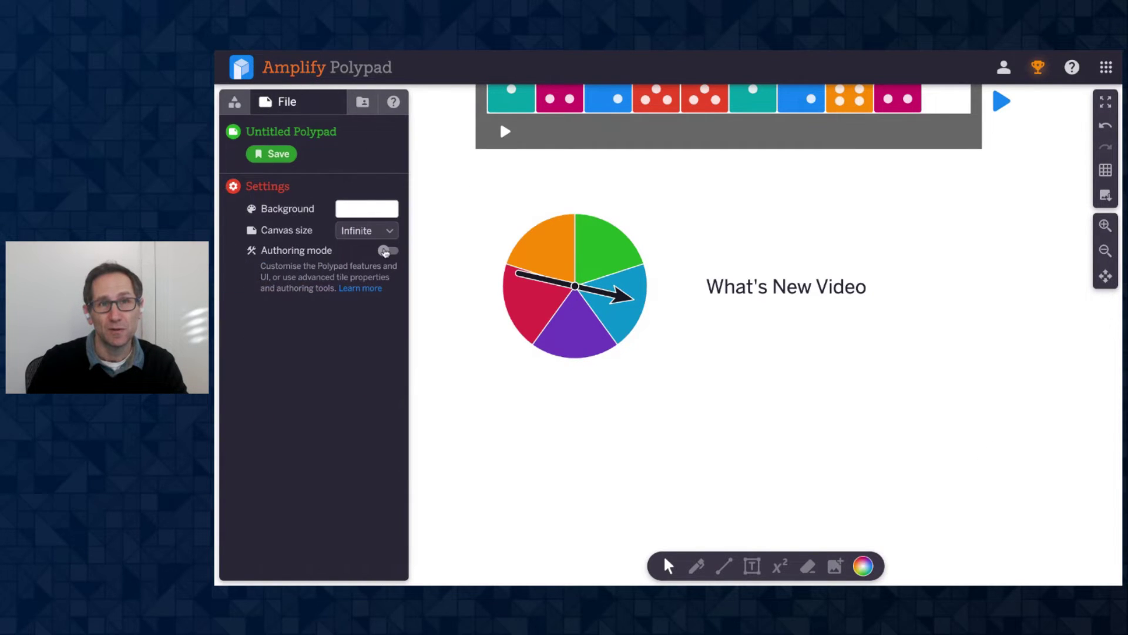
left_click(385, 251)
left_click(732, 290)
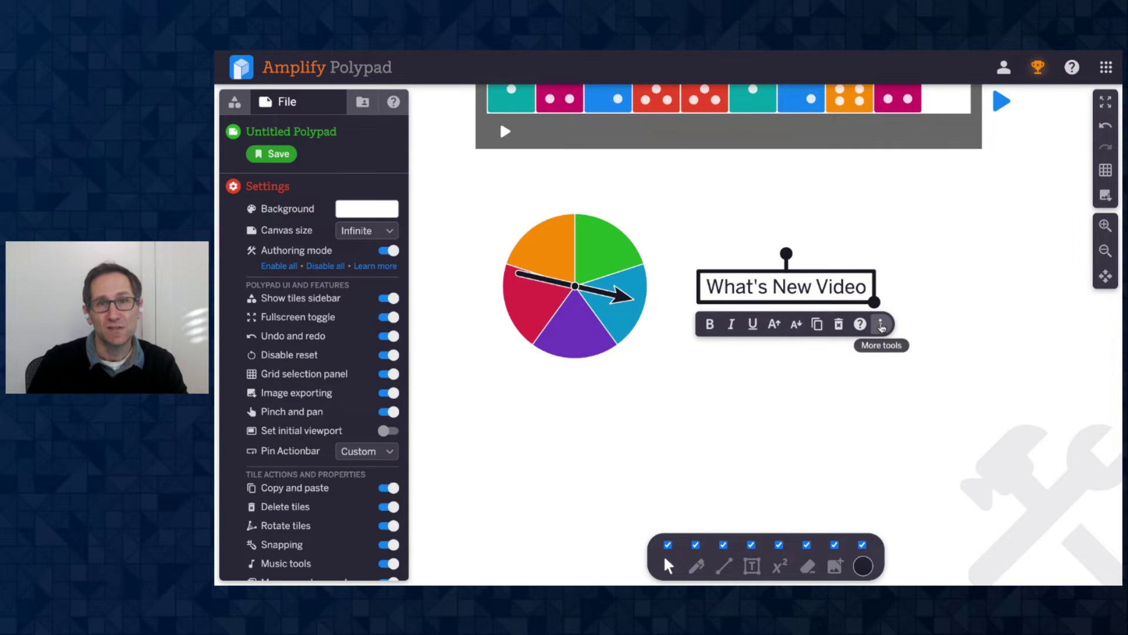
left_click(881, 325)
scroll(964, 315, "down", 3)
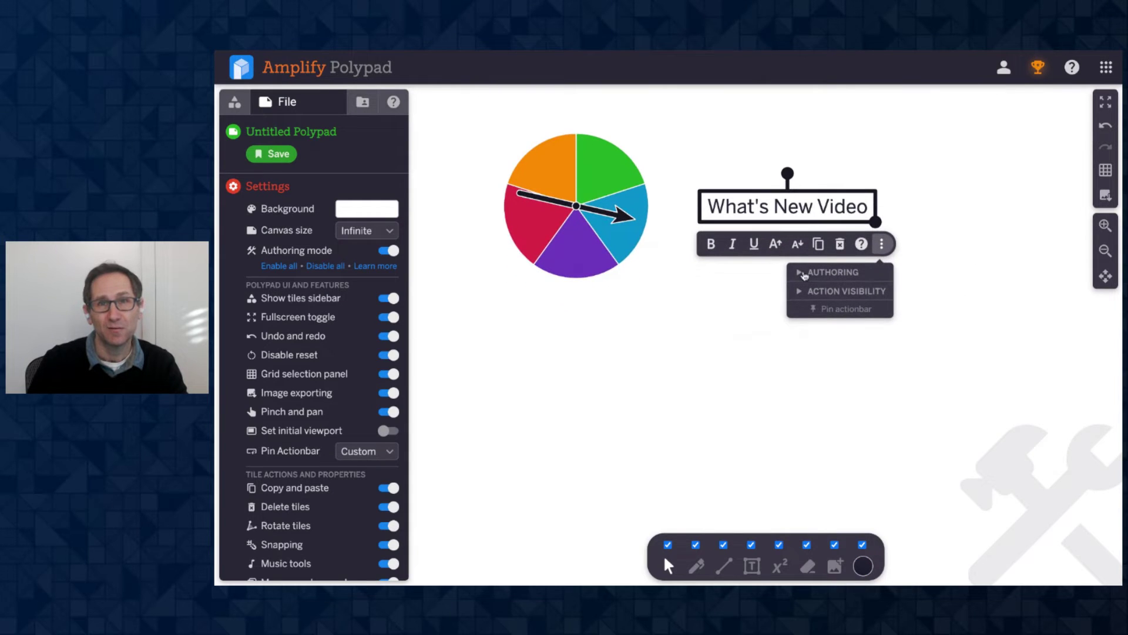
left_click(805, 274)
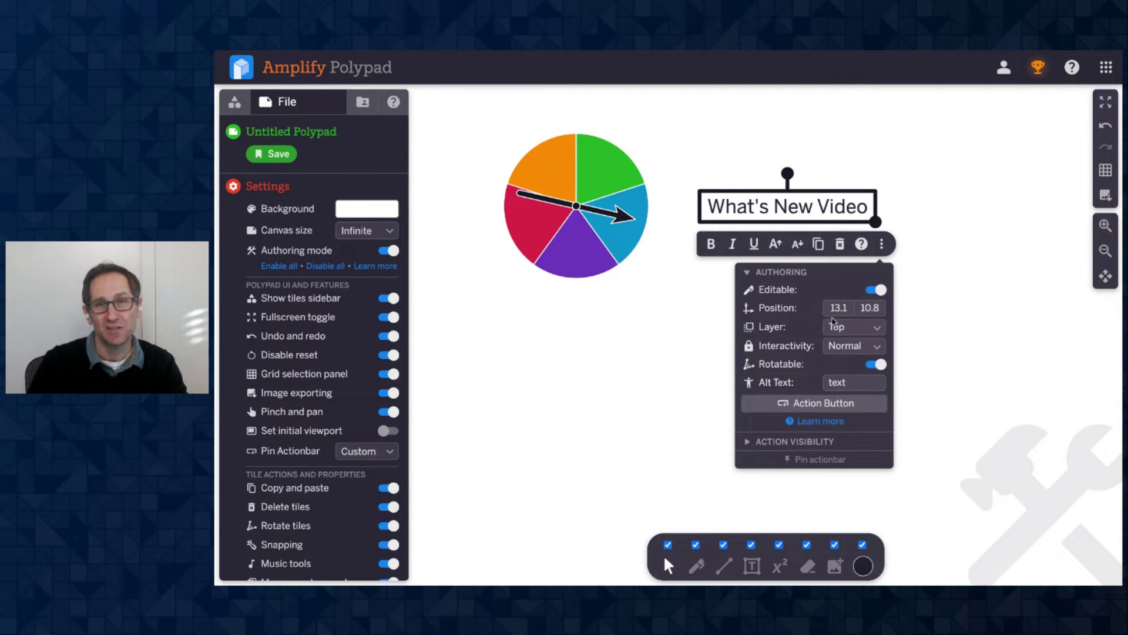
left_click(856, 347)
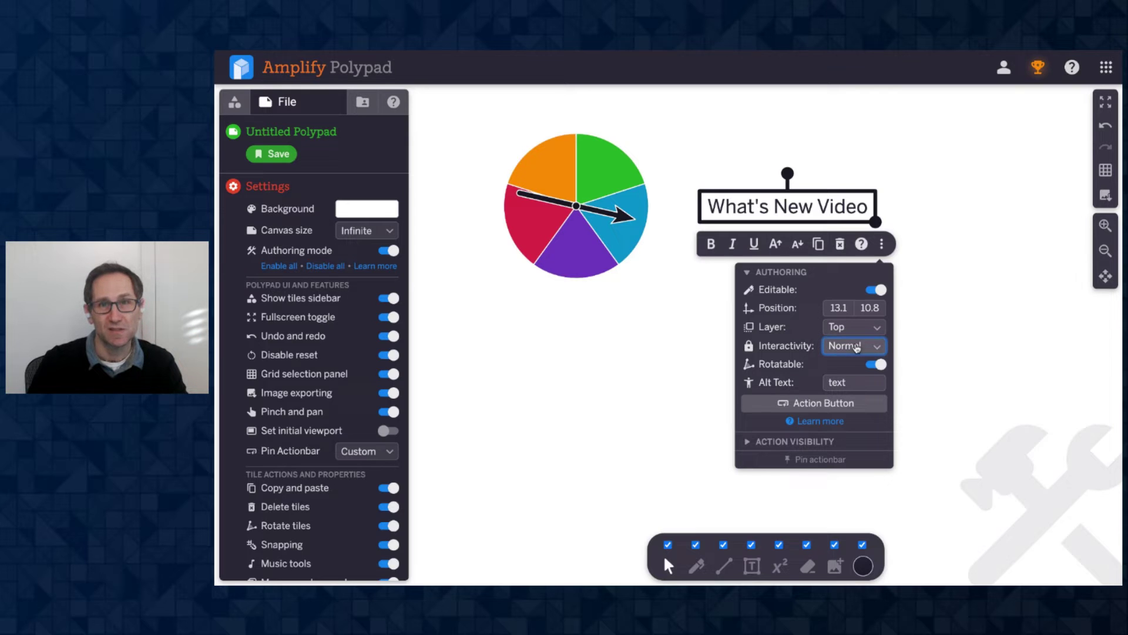
left_click(859, 364)
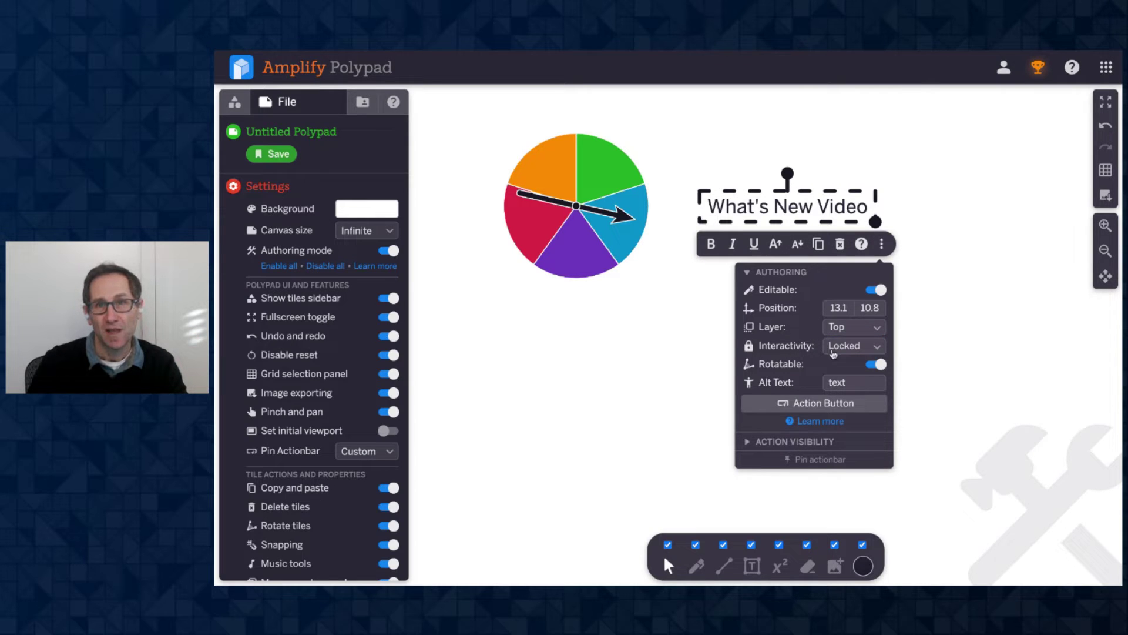
Turn Authoring mode off and test selecting text inside the locked box
left_click(554, 346)
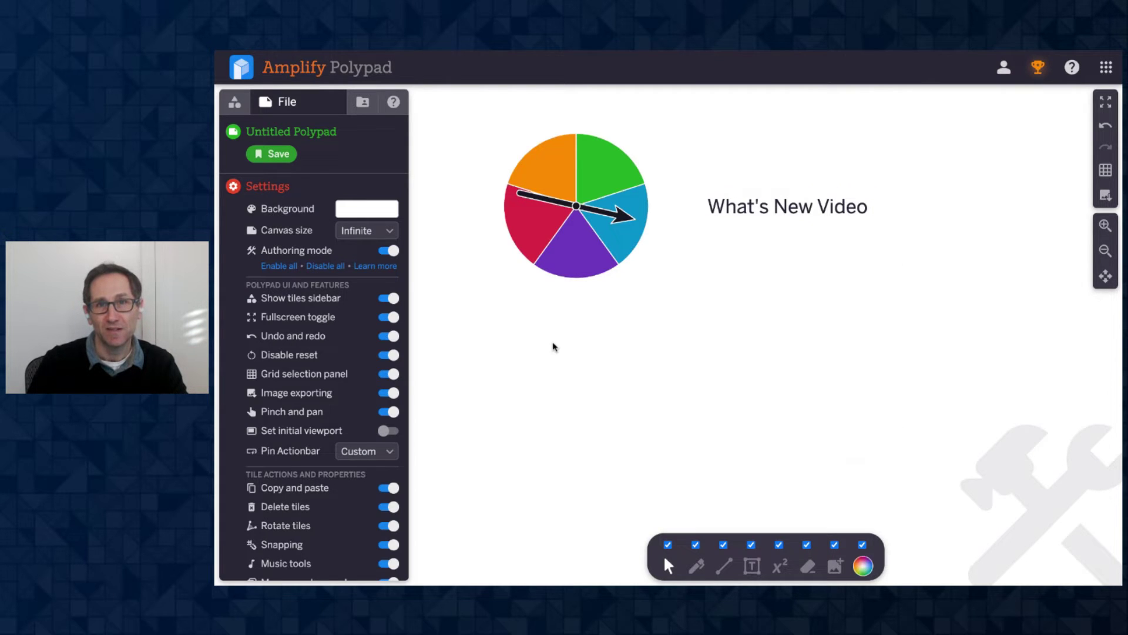
left_click(722, 208)
left_click(393, 252)
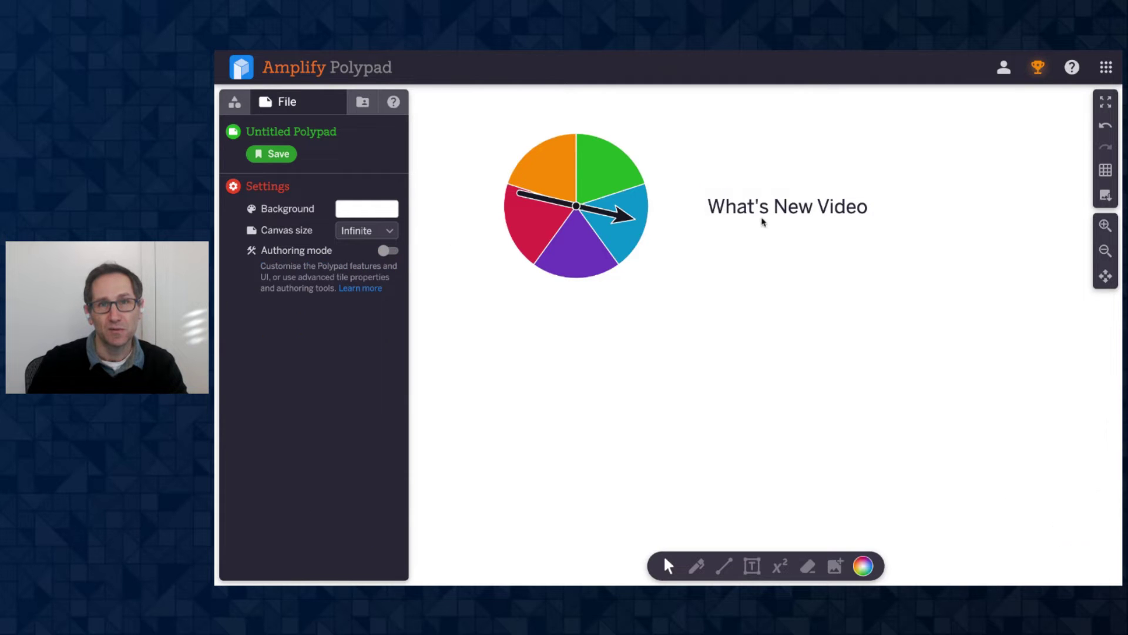
left_click_drag(699, 209, 844, 237)
left_click(786, 222)
Set the text box's interactivity to Normal with Editable off, disable Authoring, and move it
left_click(390, 254)
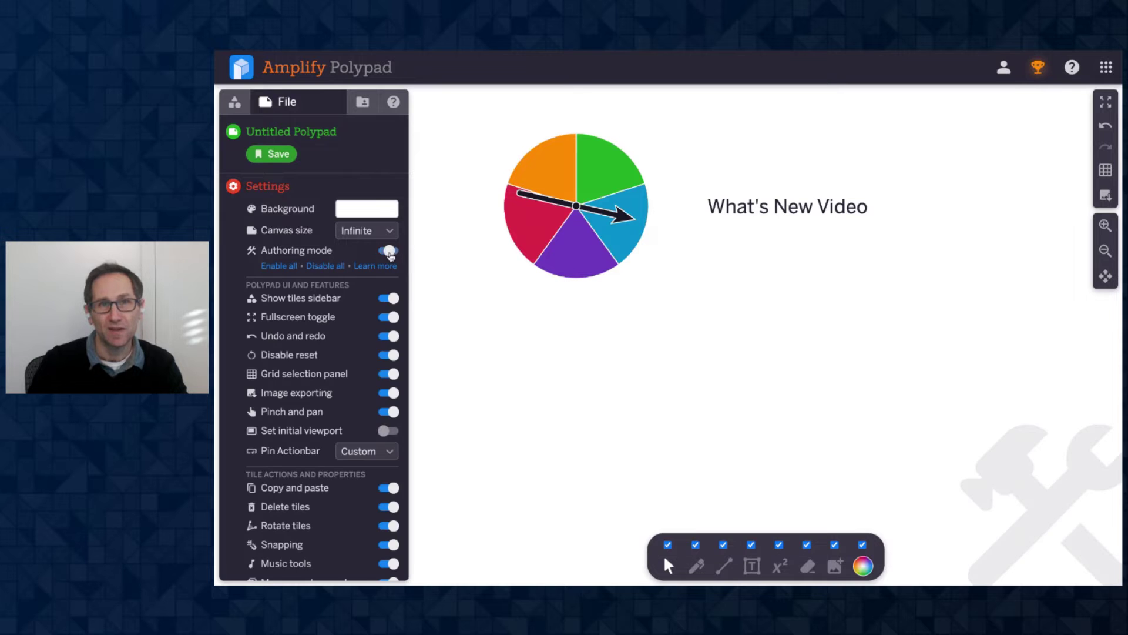
left_click(745, 211)
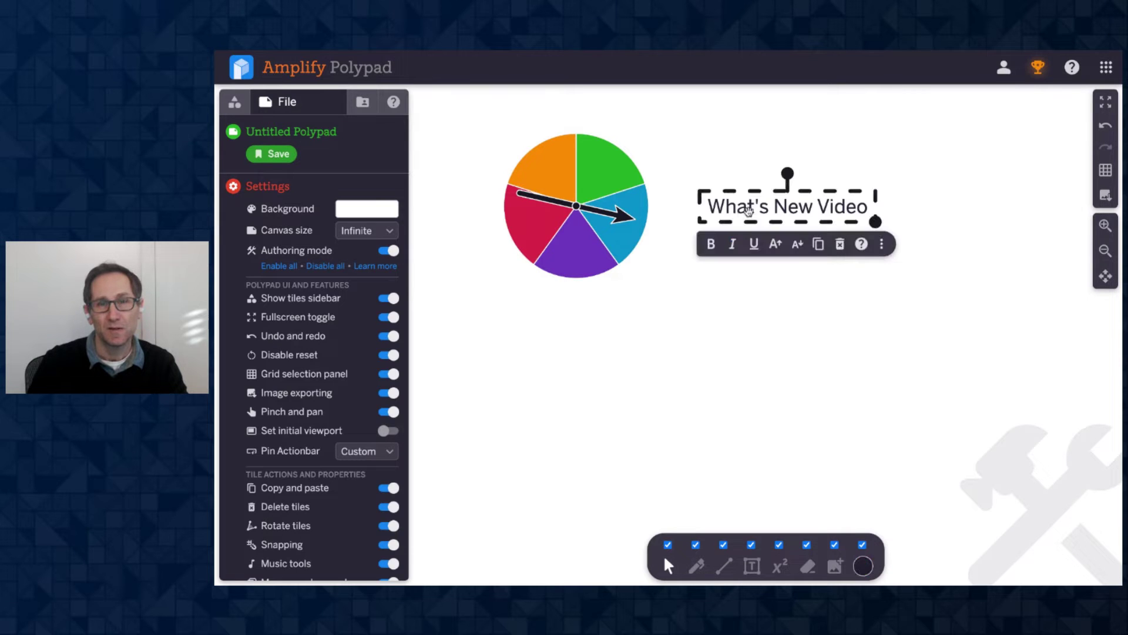
left_click(882, 244)
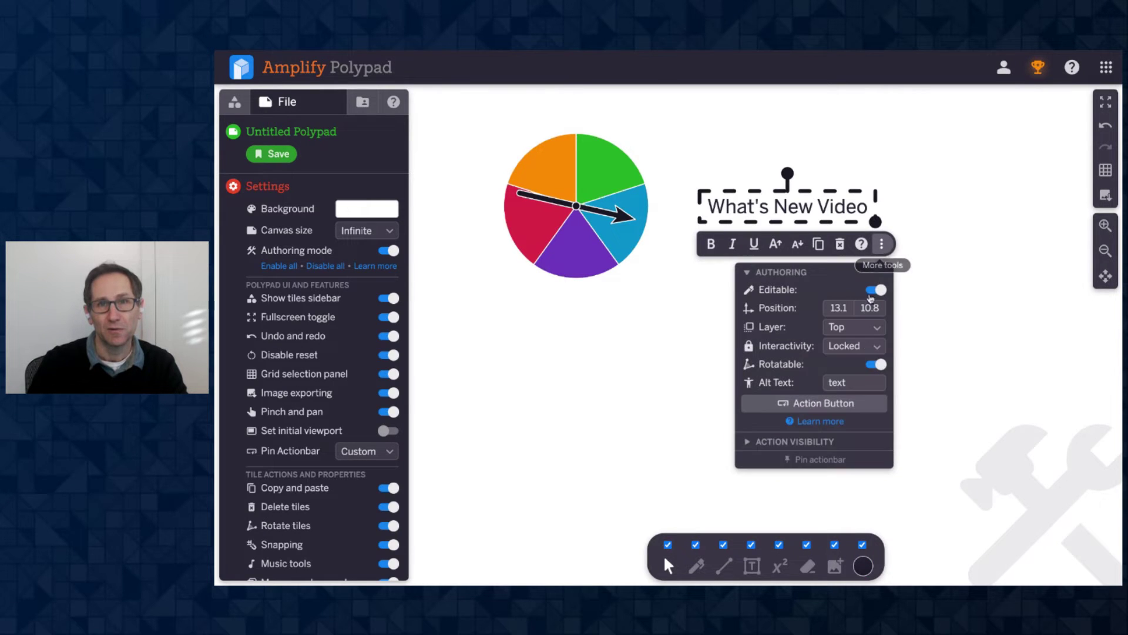
left_click(854, 348)
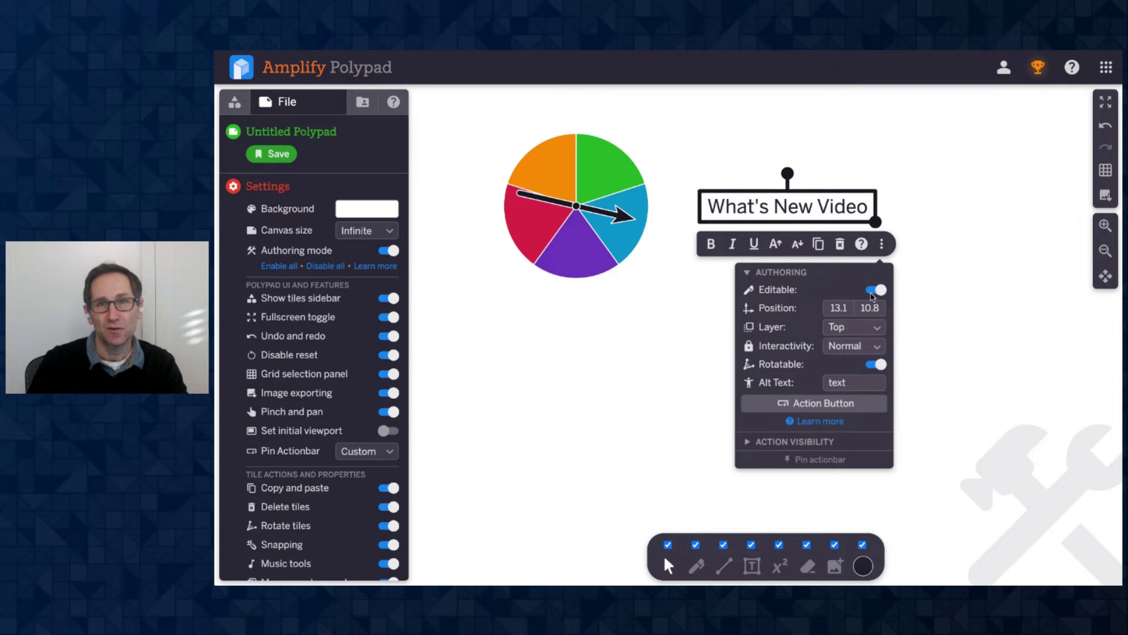
left_click(875, 291)
left_click(389, 251)
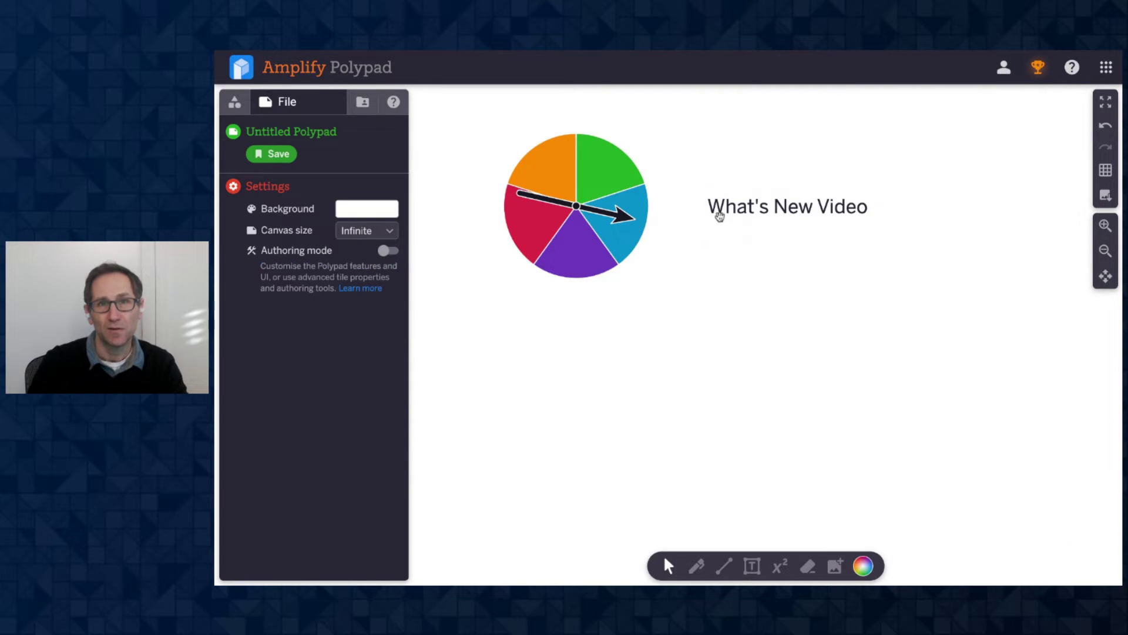
mouse_move(744, 213)
left_mouse_down()
mouse_move(793, 256)
mouse_move(713, 217)
mouse_move(838, 154)
mouse_move(738, 226)
mouse_move(781, 206)
mouse_move(756, 211)
left_mouse_up()
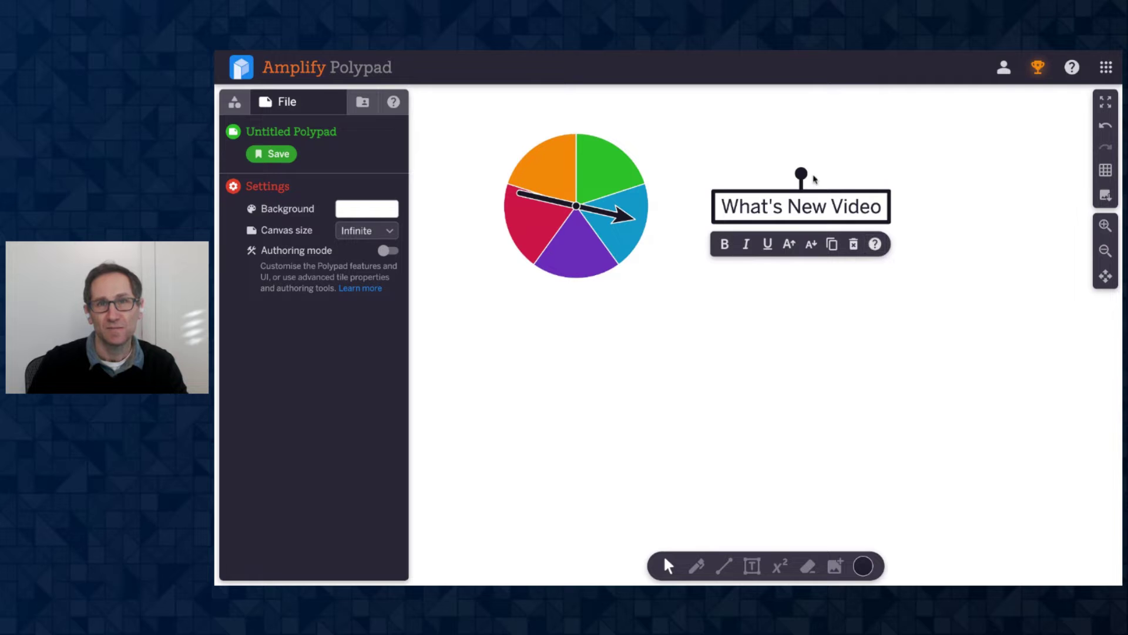
In authoring mode, make the What's New Video text box non-rotatable
left_click(388, 251)
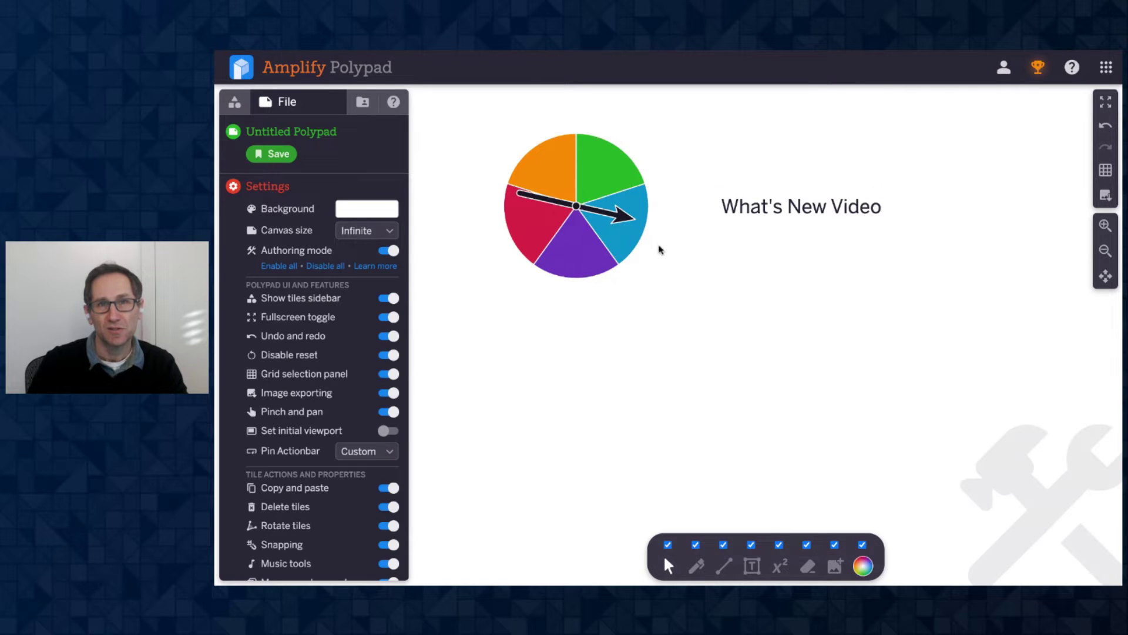
left_click(759, 207)
left_click(901, 244)
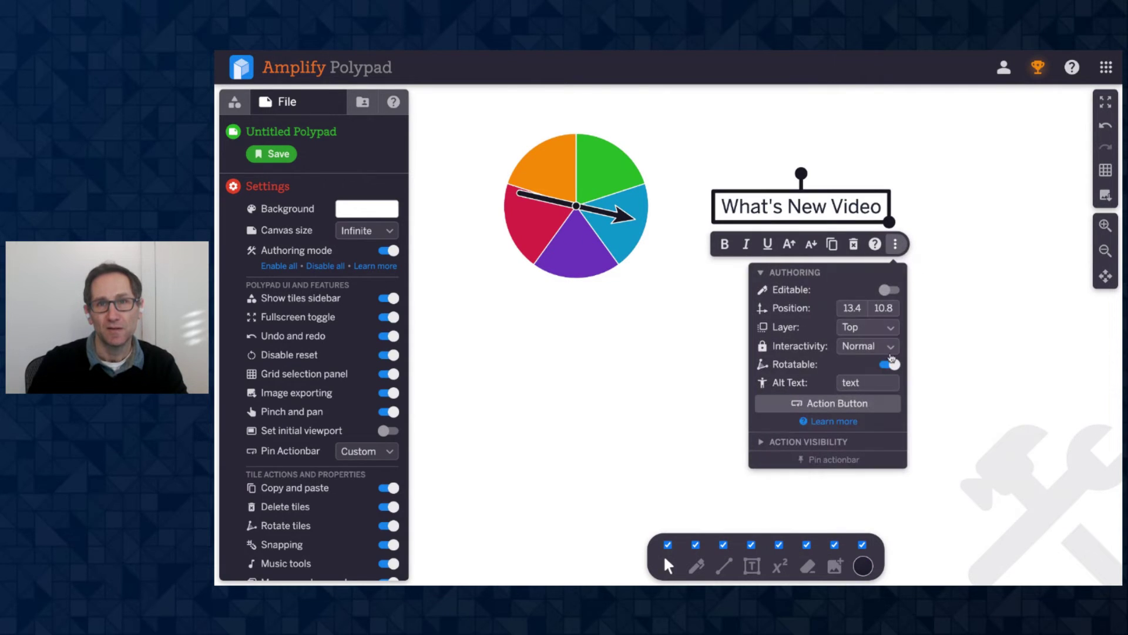
left_click(889, 365)
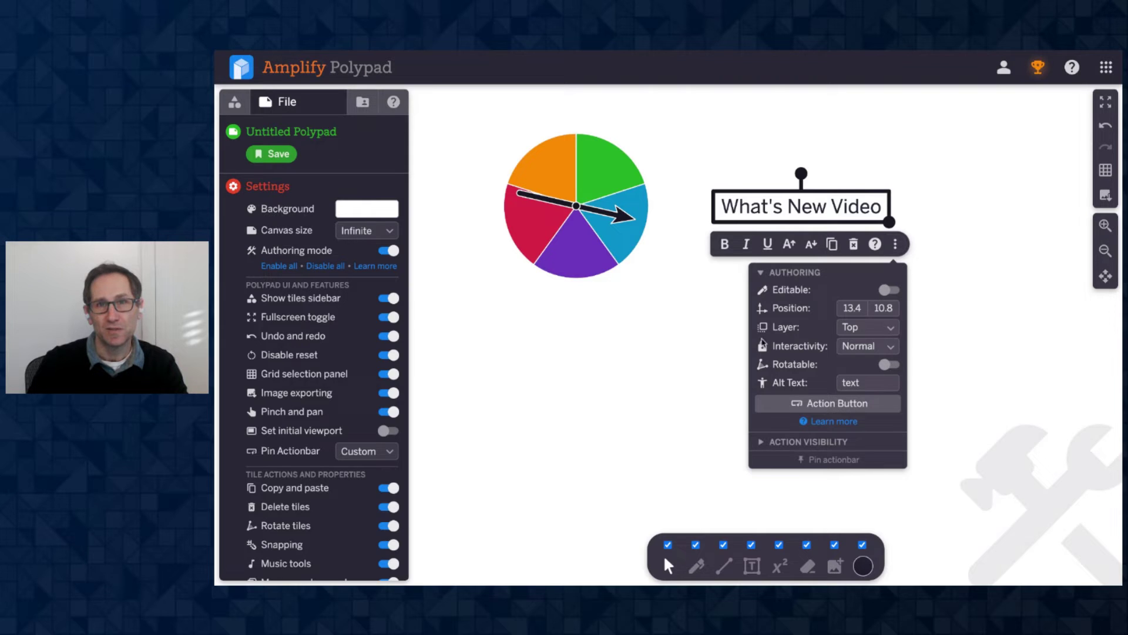
left_click(770, 273)
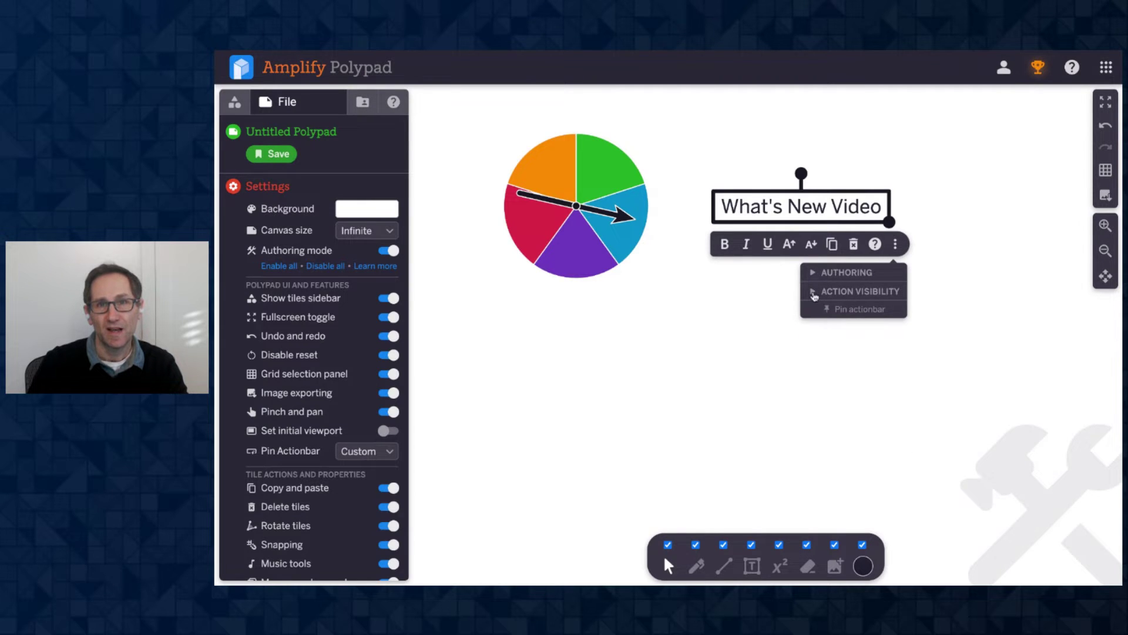
Hide the Bold, Delete, Italic, Tutorial, Shrink and Grow actions from its actionbar
left_click(814, 294)
left_click(806, 307)
left_click(807, 323)
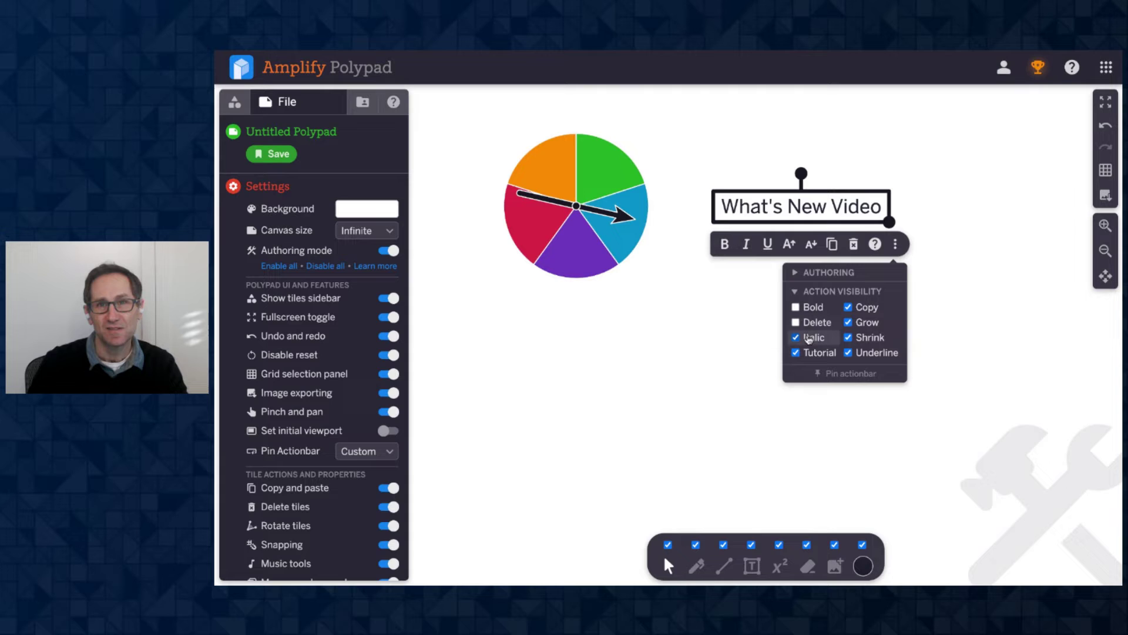
left_click(809, 338)
left_click(810, 353)
left_click(870, 338)
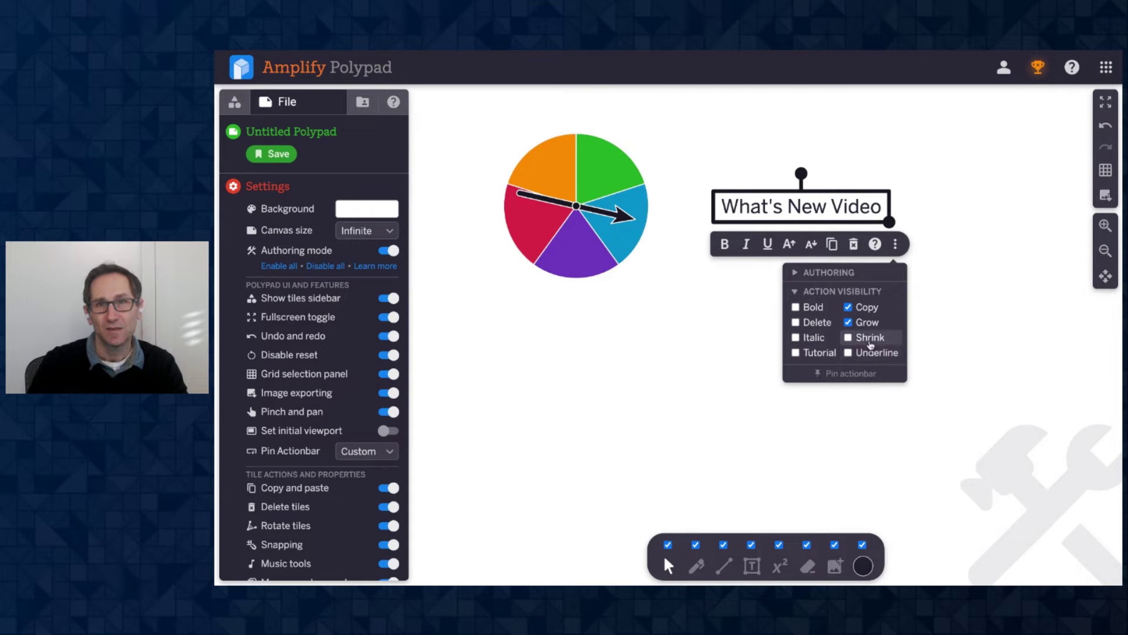
left_click(869, 322)
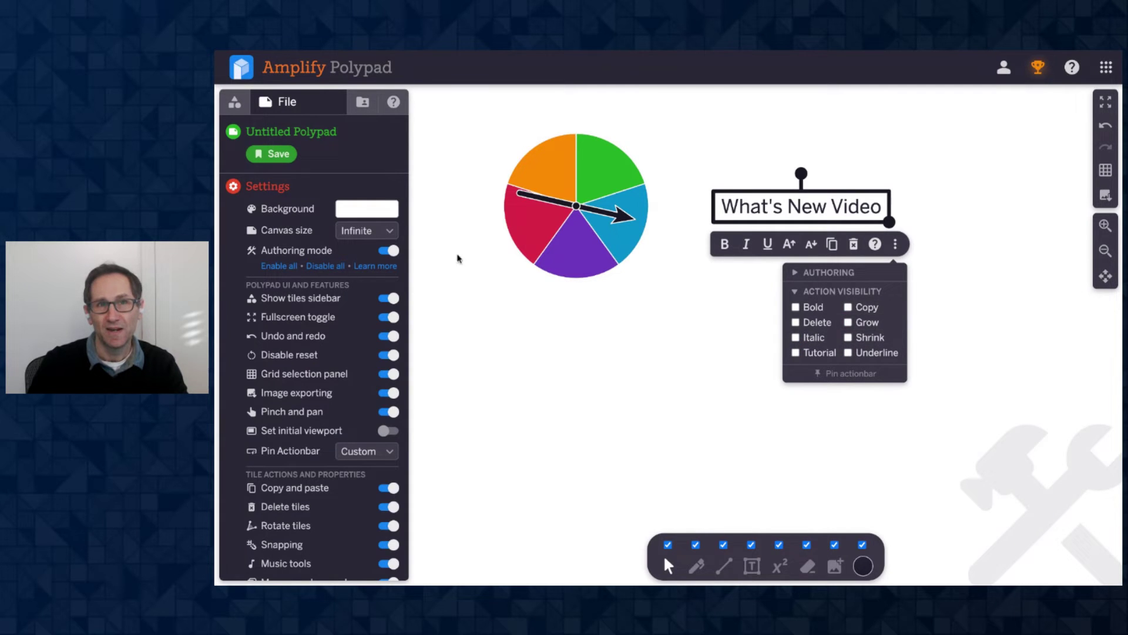
Turn authoring mode off and drag the text box beside the spinner
left_click(389, 251)
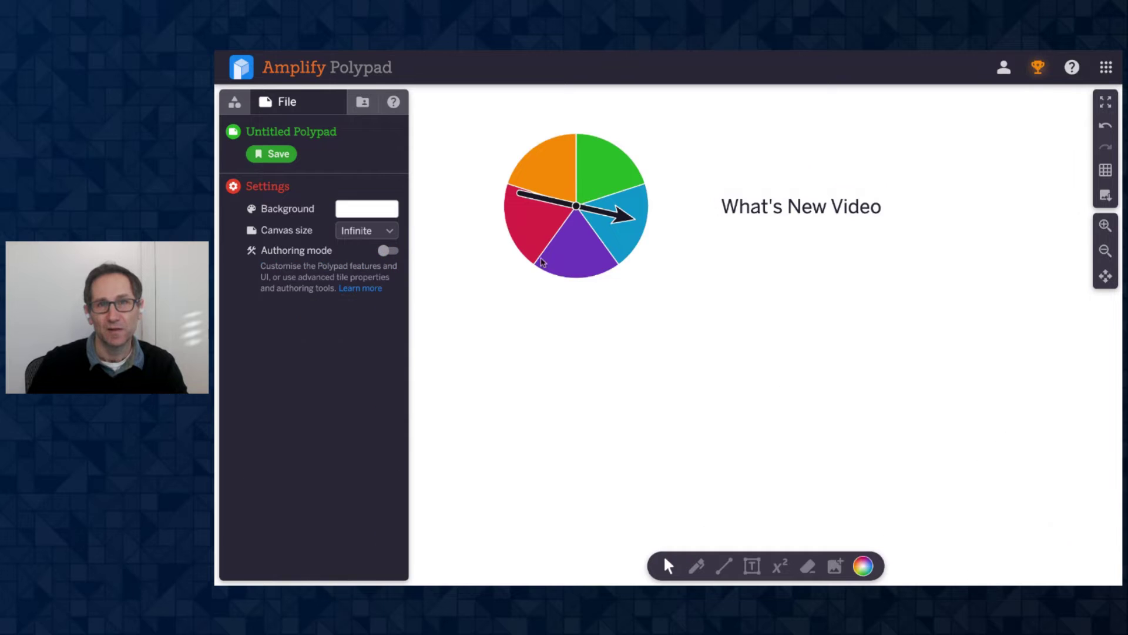
left_click(759, 208)
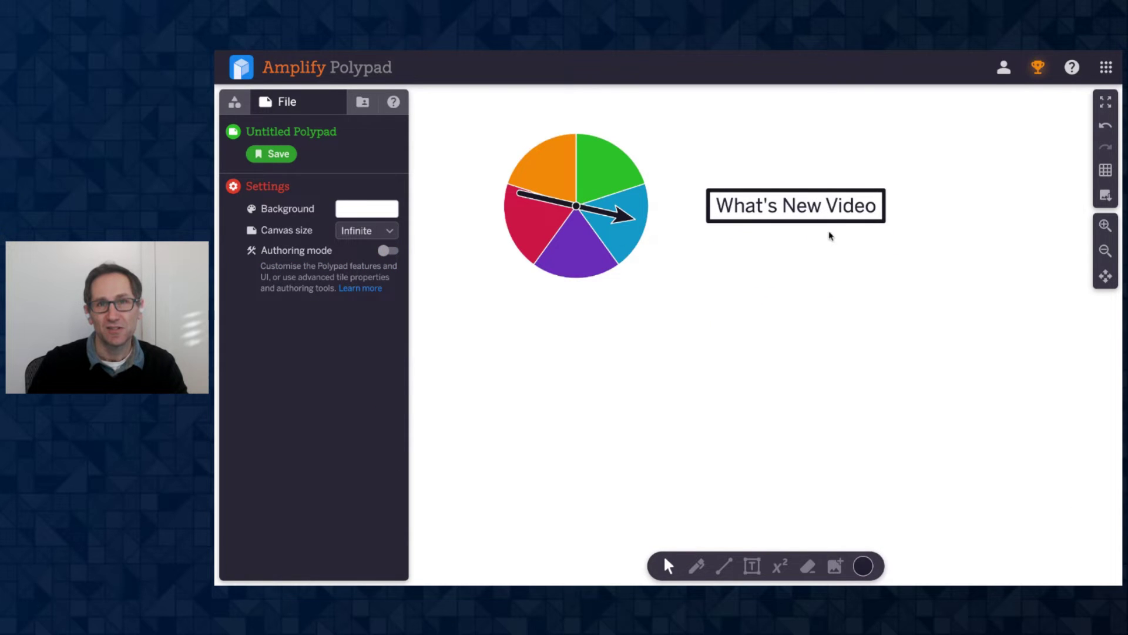
left_click_drag(788, 206, 808, 277)
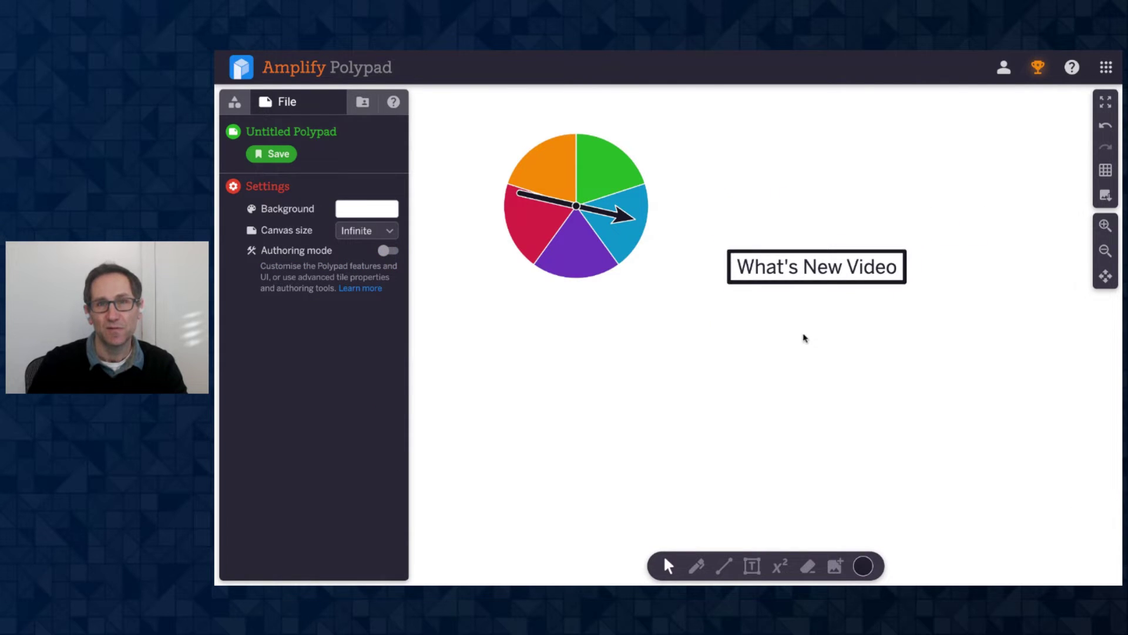
scroll(802, 364, "up", 1)
scroll(803, 368, "up", 1)
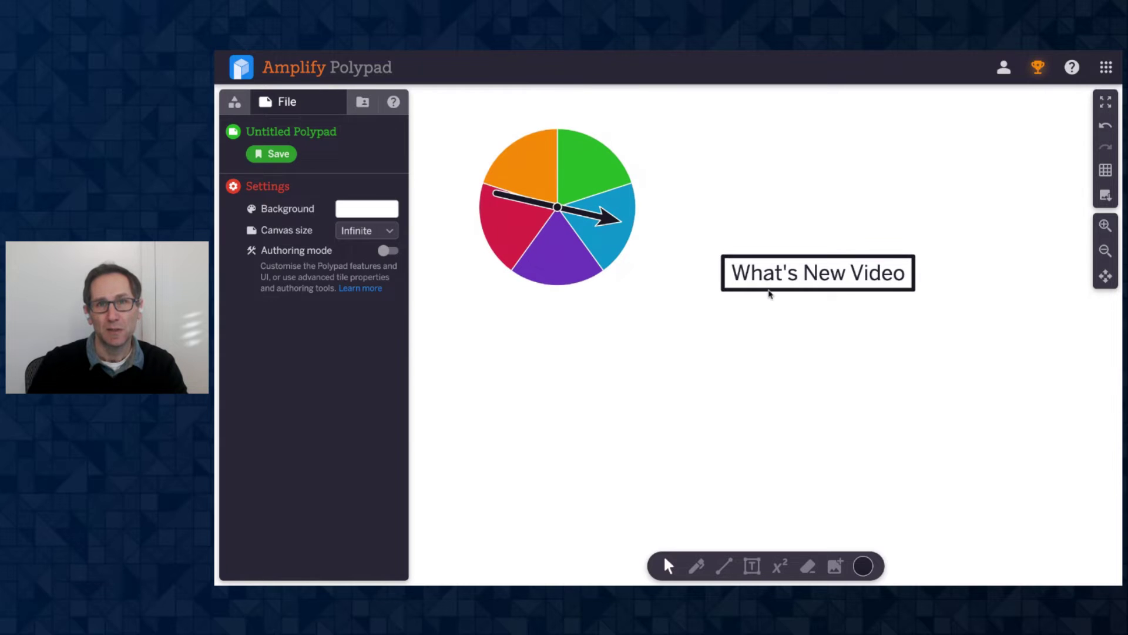
left_click_drag(760, 273, 729, 243)
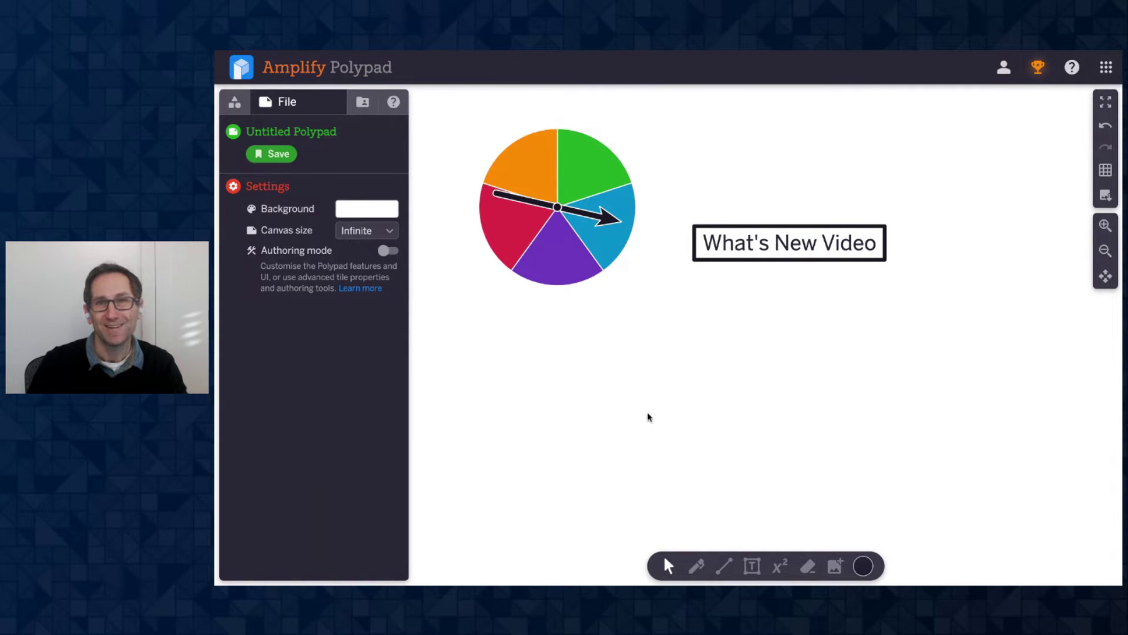
Read the What's New topic in the Help panel
left_click(393, 104)
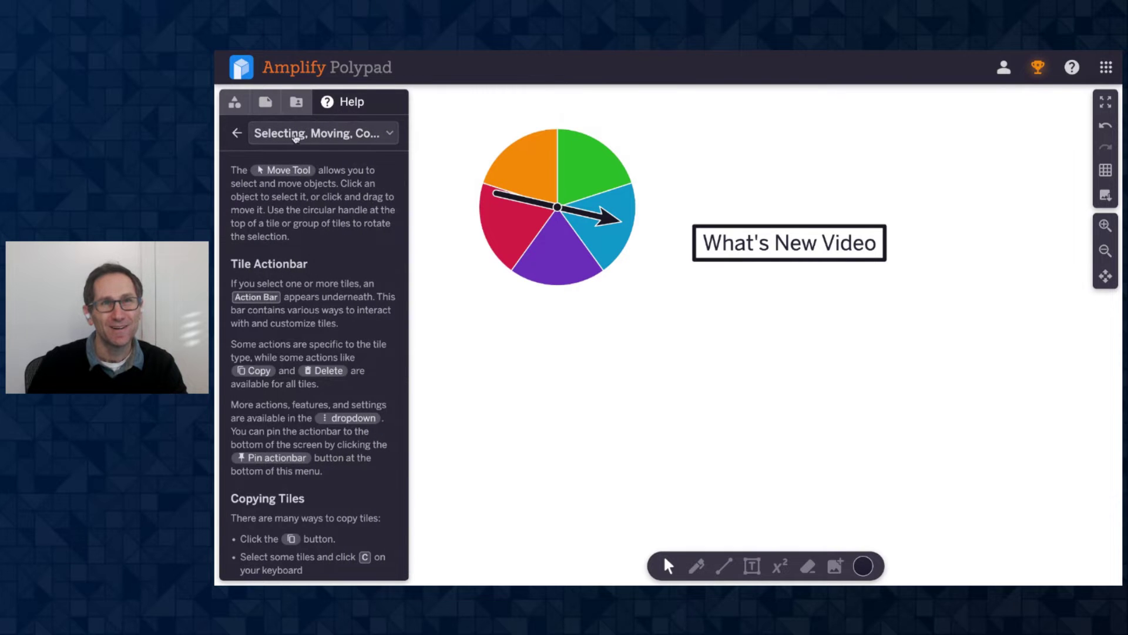
left_click(274, 134)
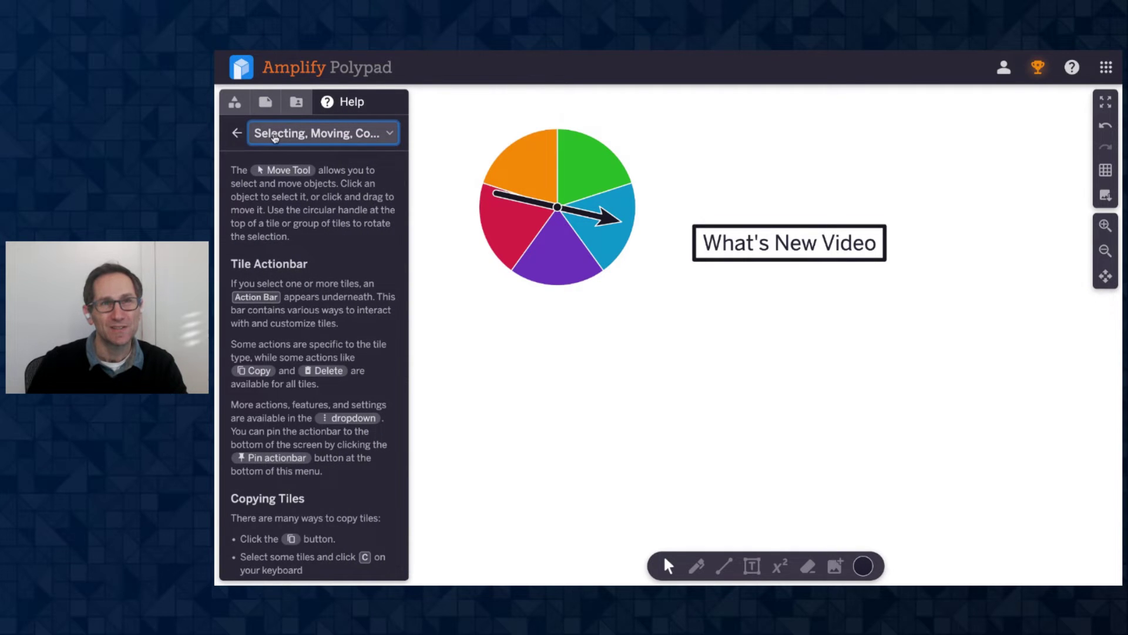
left_click(275, 134)
scroll(332, 293, "down", 5)
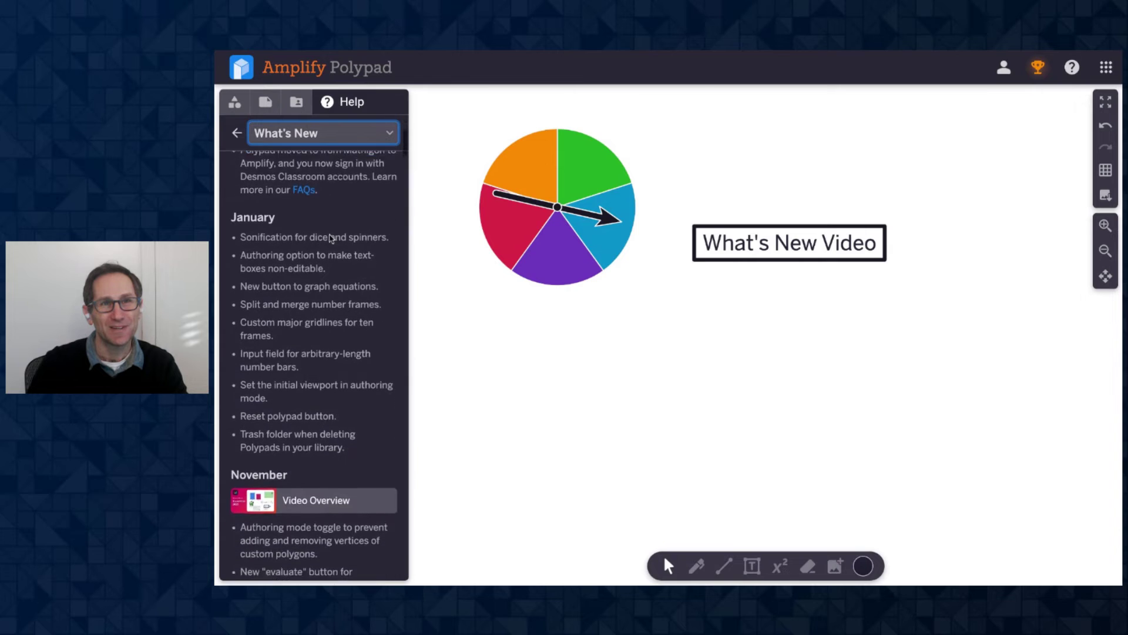
scroll(526, 325, "down", 3)
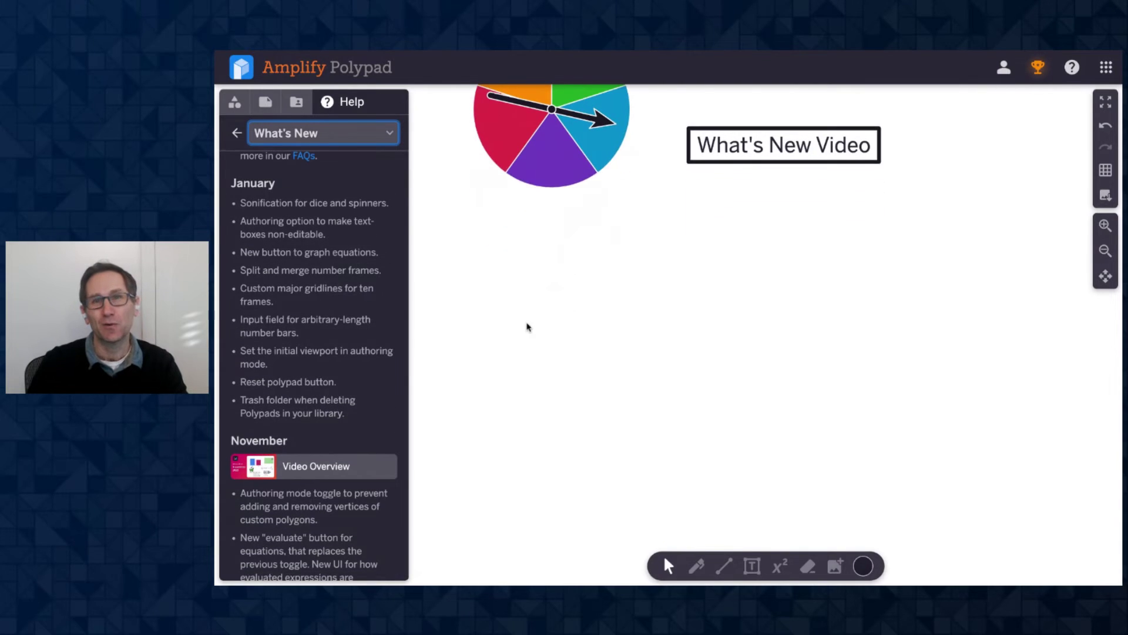
Add the equation y = 3x + 2 below the spinner and select it
left_click(780, 566)
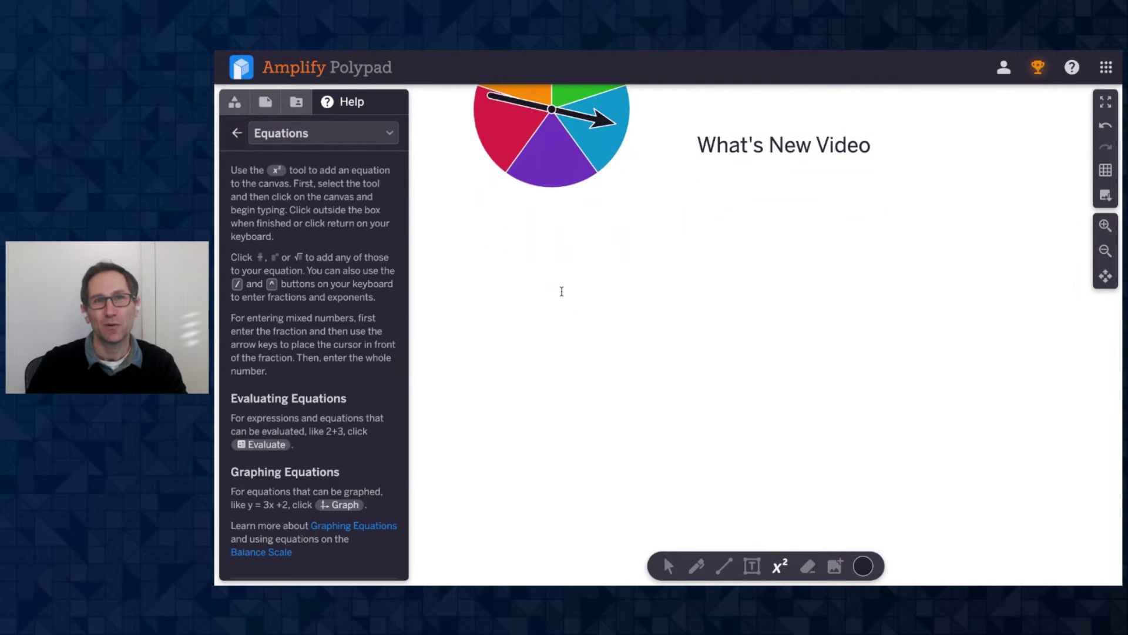
left_click(235, 101)
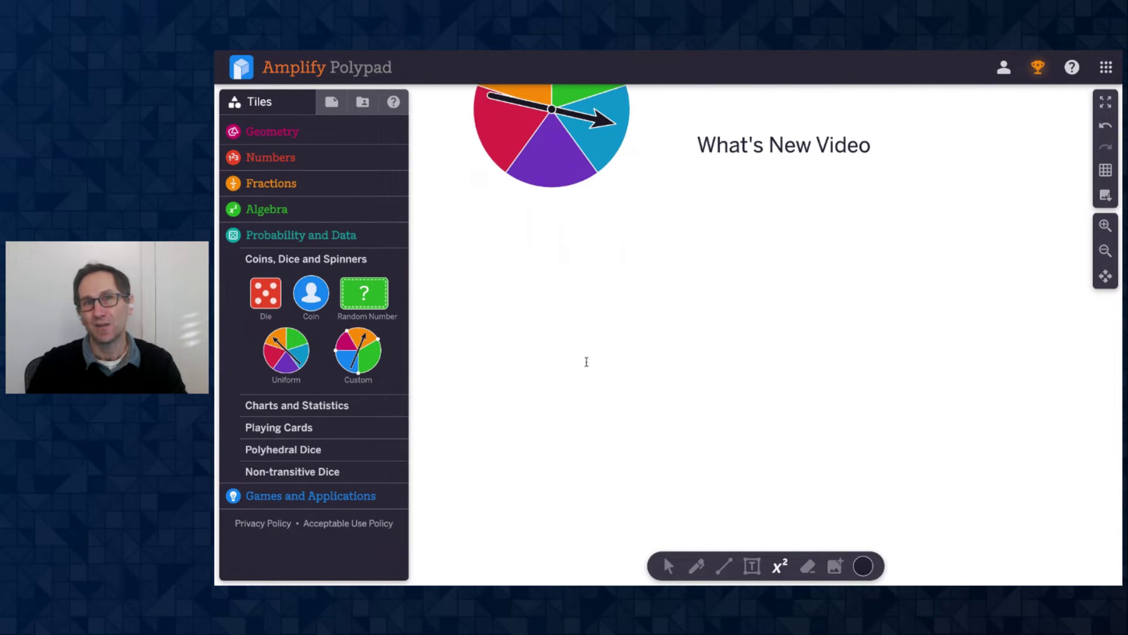
left_click(490, 271)
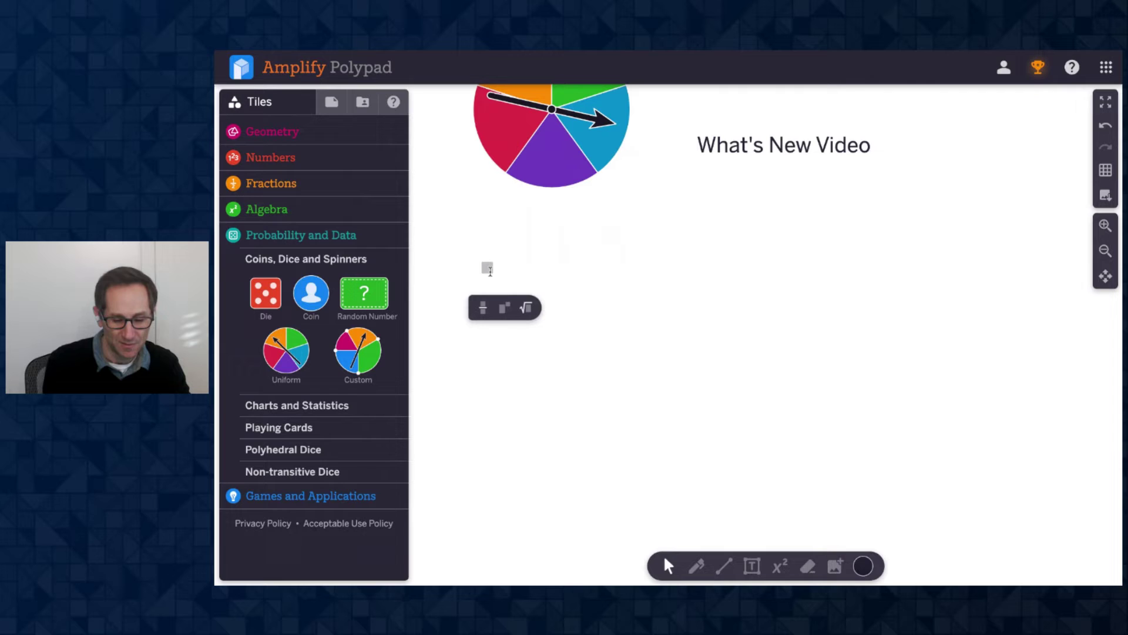
type("y = 3x + 2")
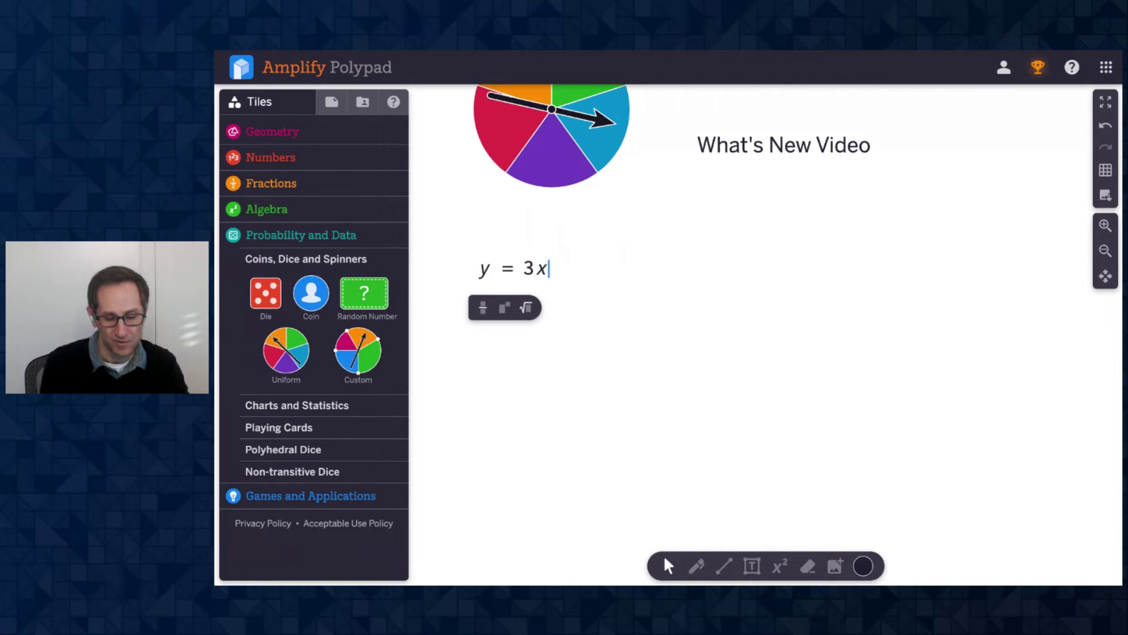
left_click(630, 320)
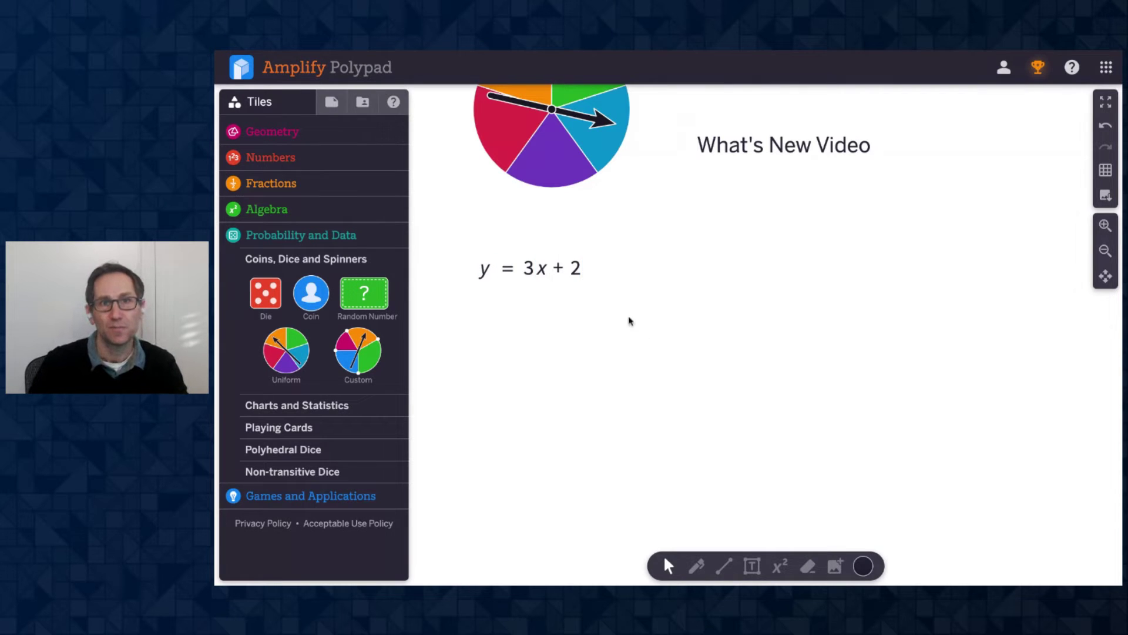
left_click(543, 268)
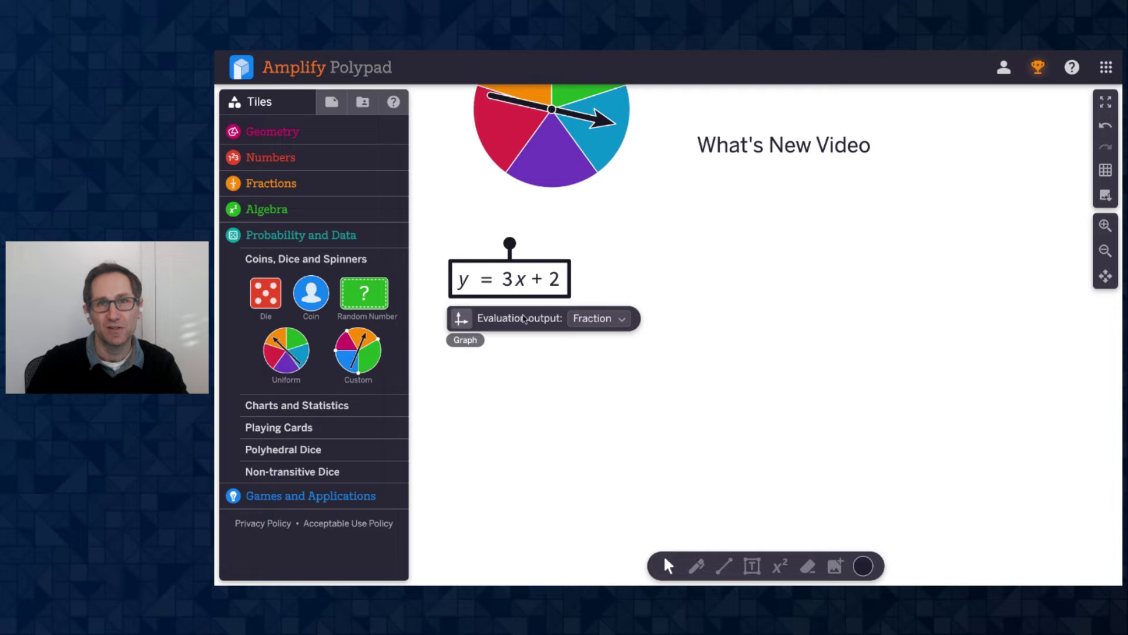
Zoom out, graph y = 3x + 2, and move the What's New Video title top-left
left_click(1106, 251)
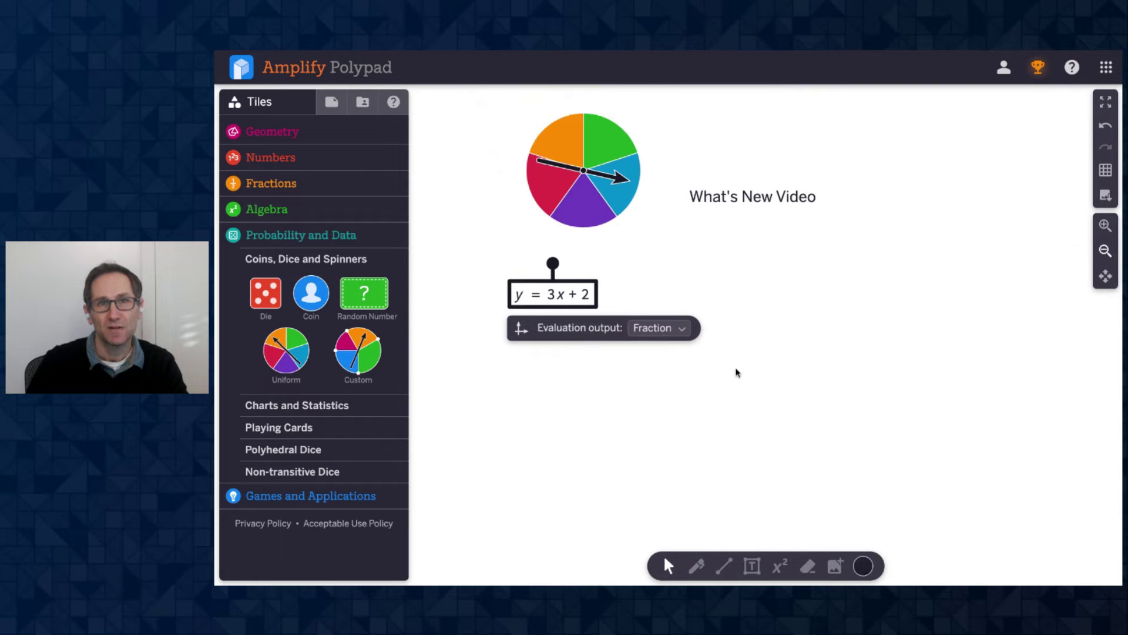
left_click(449, 363)
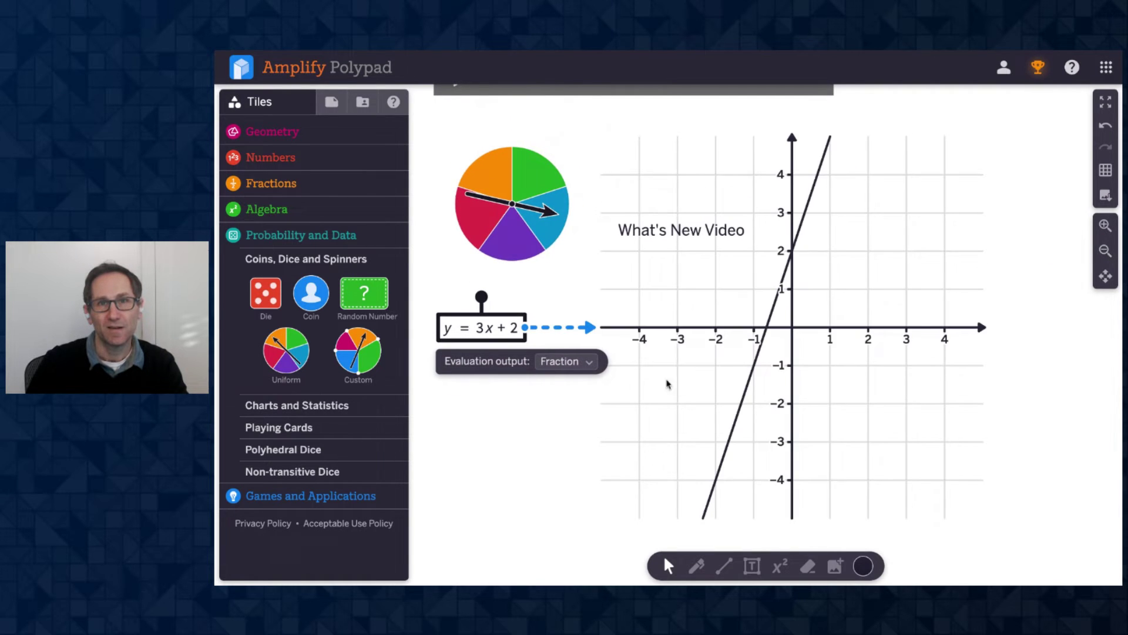
left_click_drag(654, 234, 458, 122)
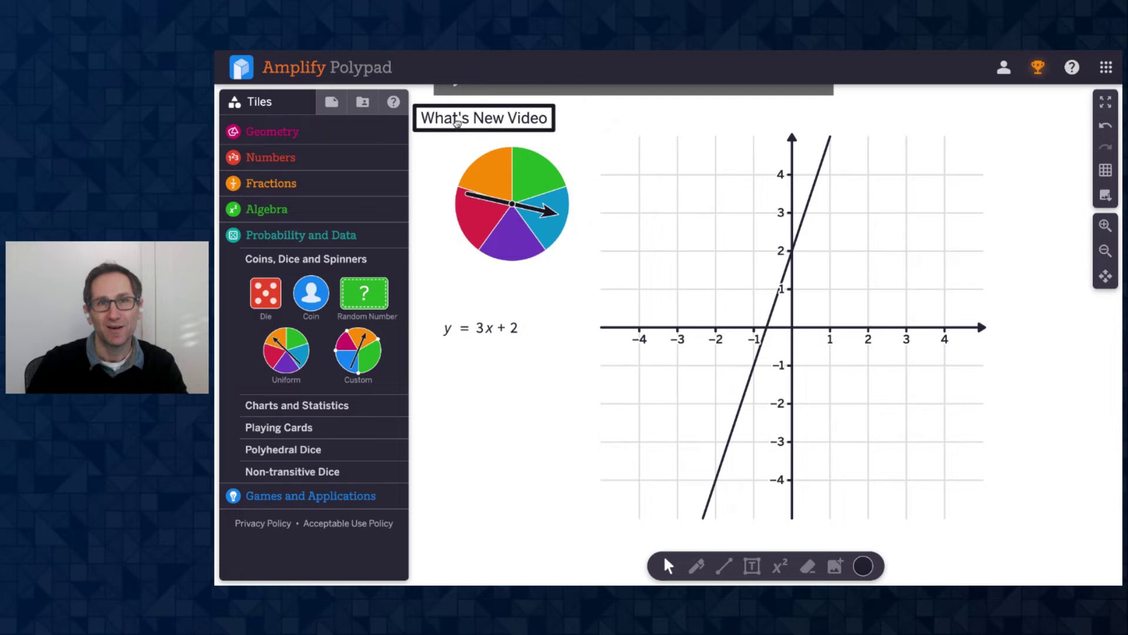
scroll(1005, 310, "down", 2)
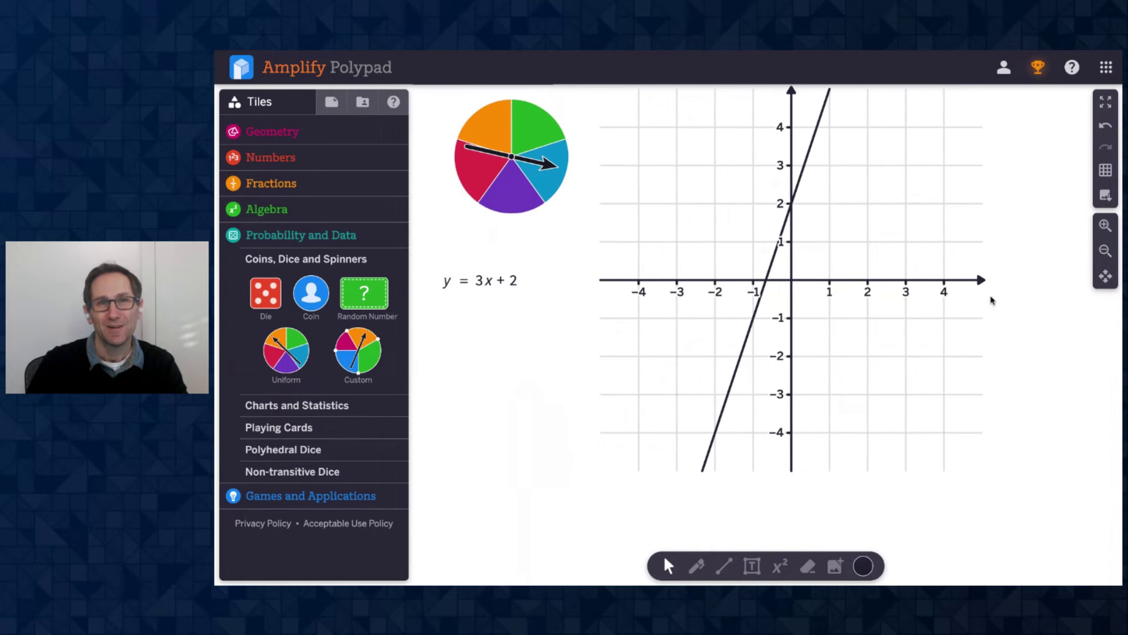
Colour the y = 3x + 2 equation and its line purple
left_click(491, 278)
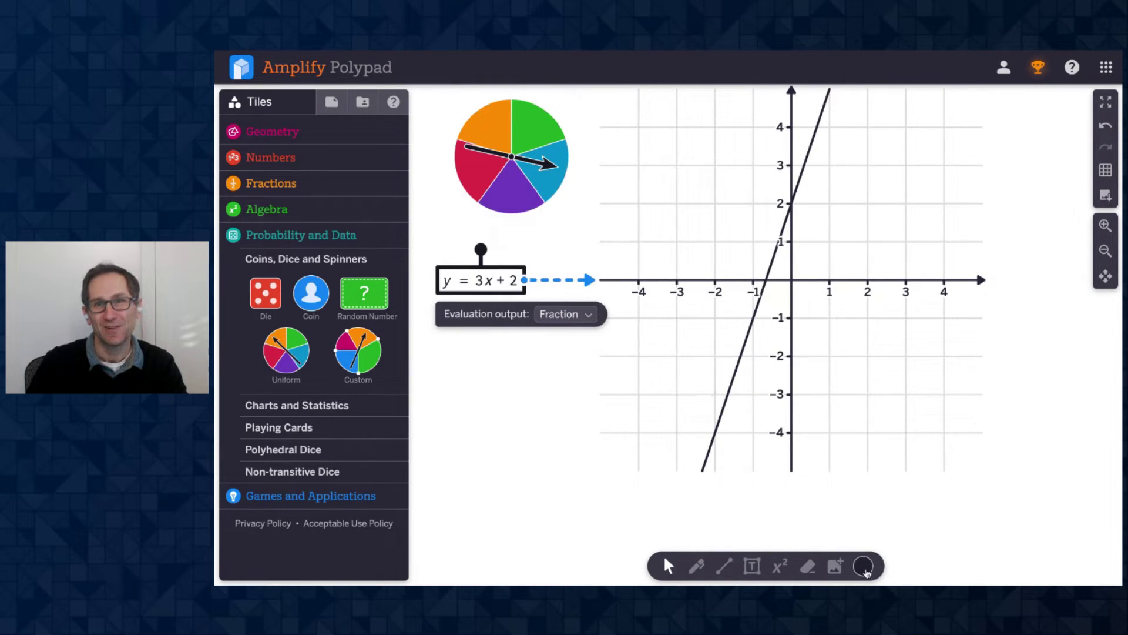
left_click(865, 568)
left_click(861, 515)
left_click(579, 433)
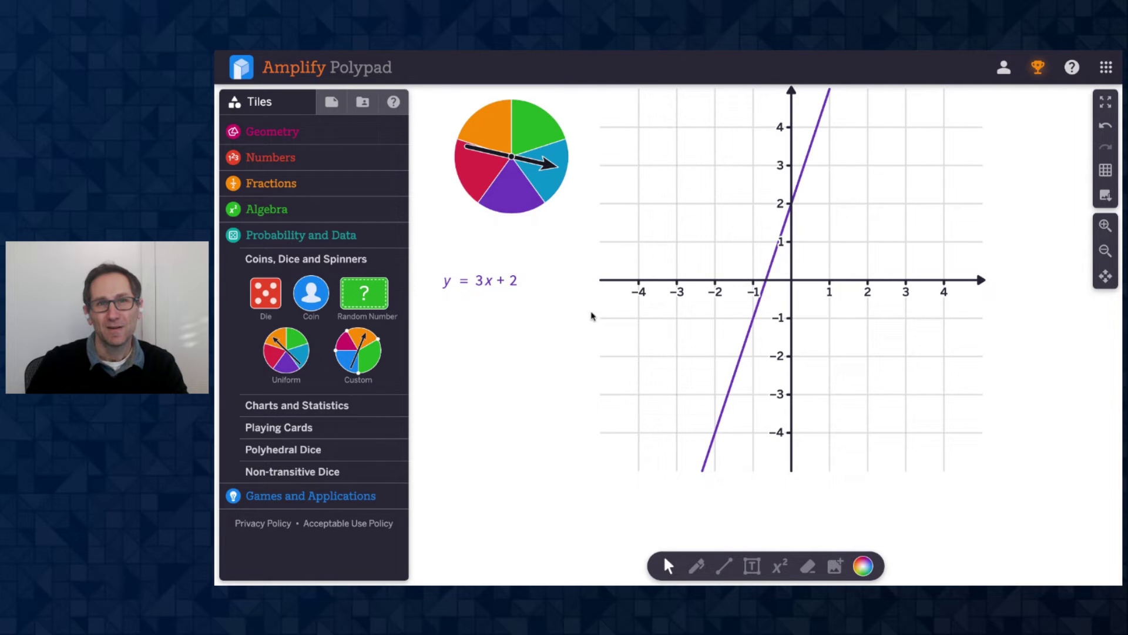
left_click(485, 282)
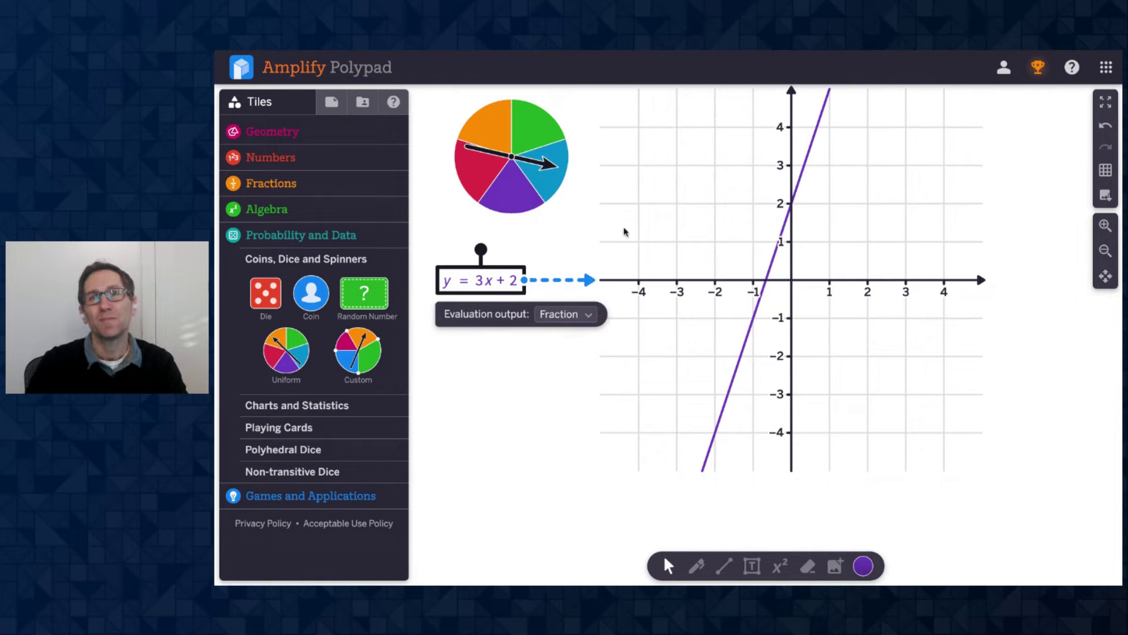
left_click(585, 255)
Link the equation's graph connector to the coordinate grid
left_click(611, 280)
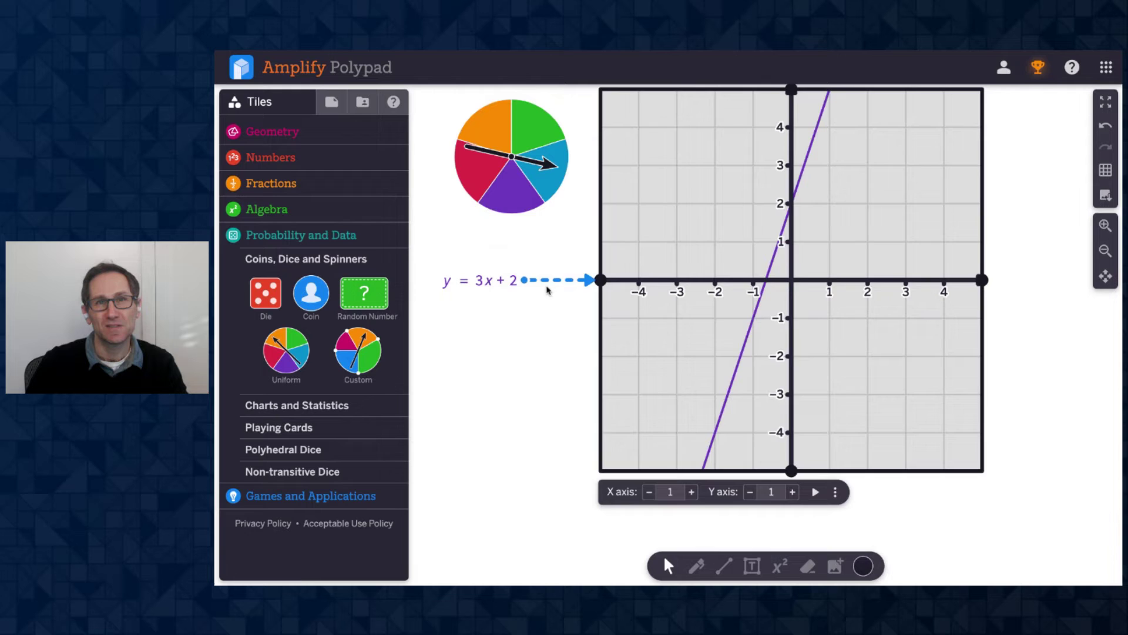
left_click(544, 313)
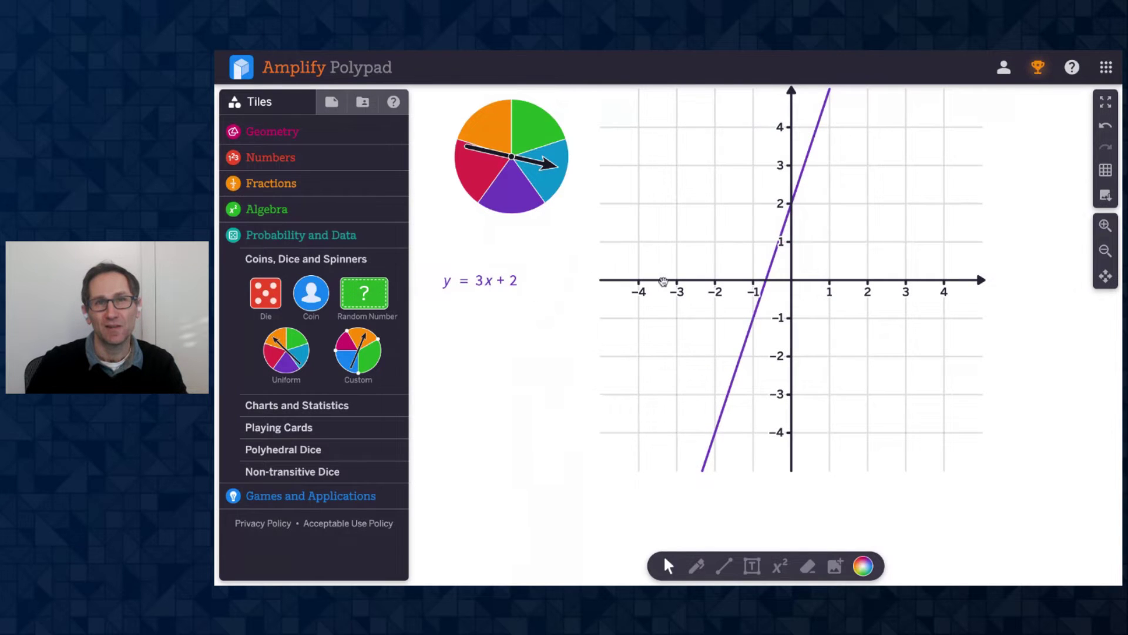
left_click(664, 282)
left_click(513, 325)
left_click(474, 281)
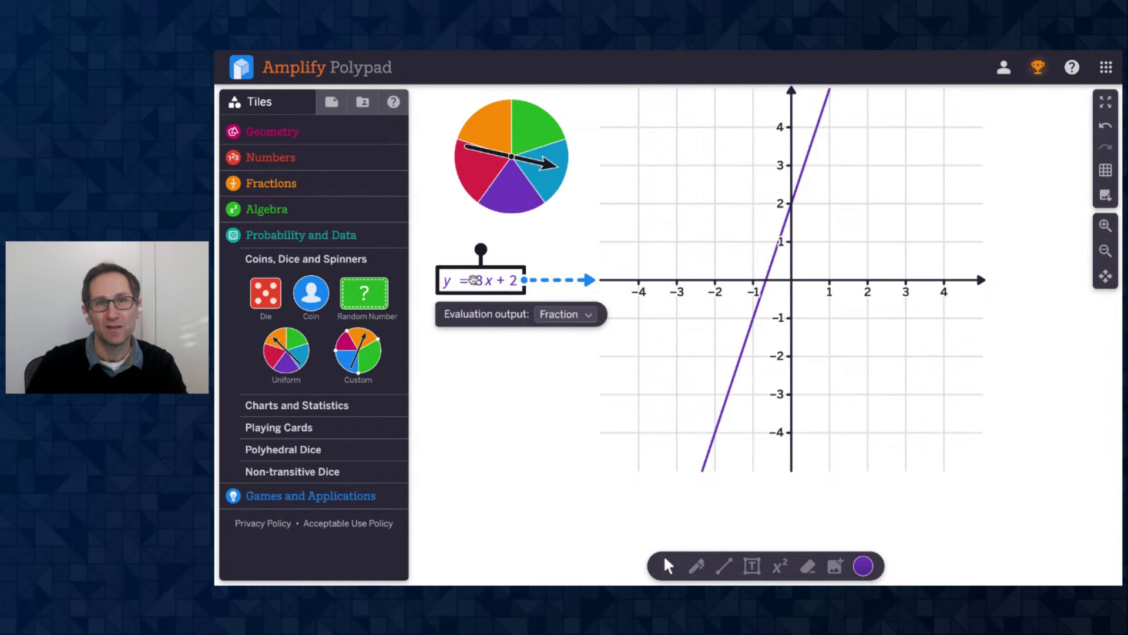
left_click_drag(590, 282, 564, 257)
Re-plot y = 3x + 2 on the coordinate grid
left_click(510, 415)
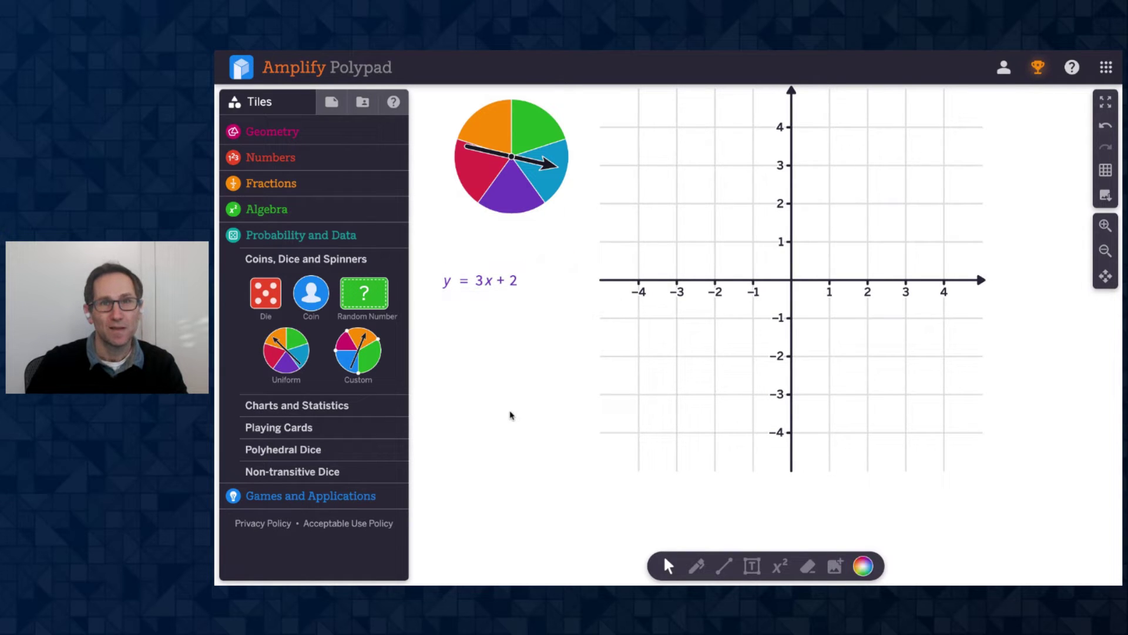
left_click(486, 280)
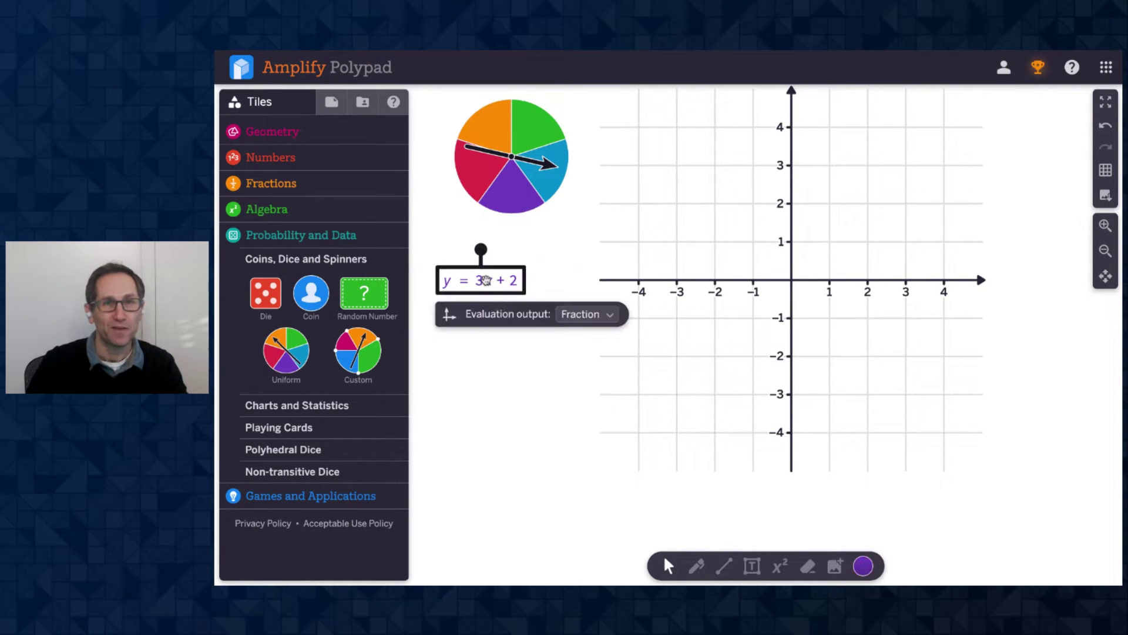
left_click(449, 318)
left_click(463, 379)
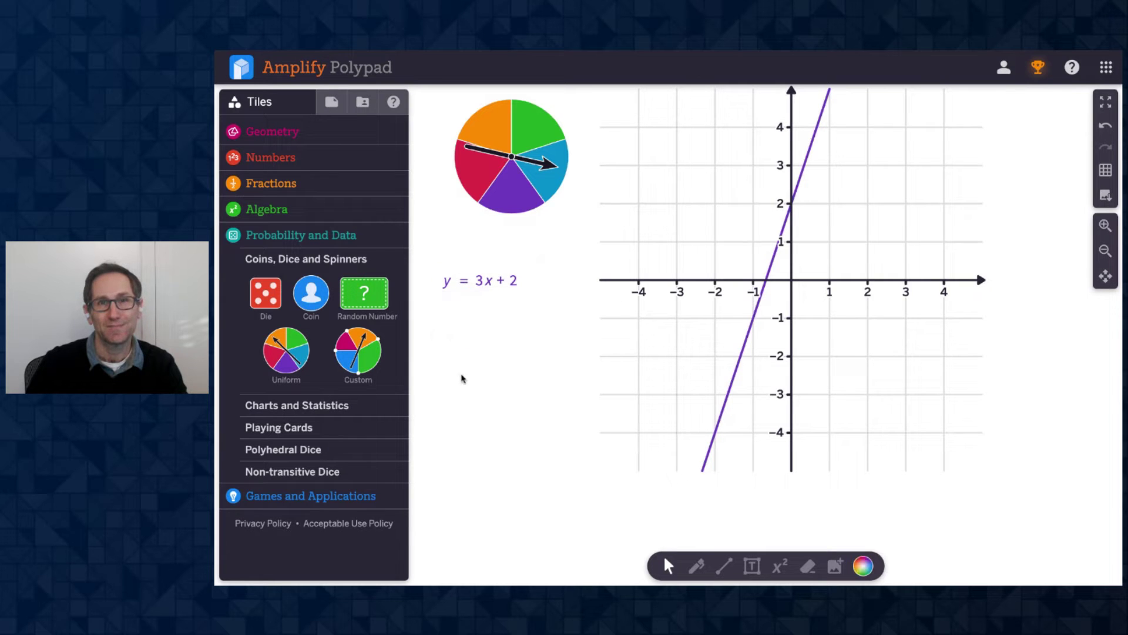
Read the What's New changelog in the Help panel
left_click(392, 108)
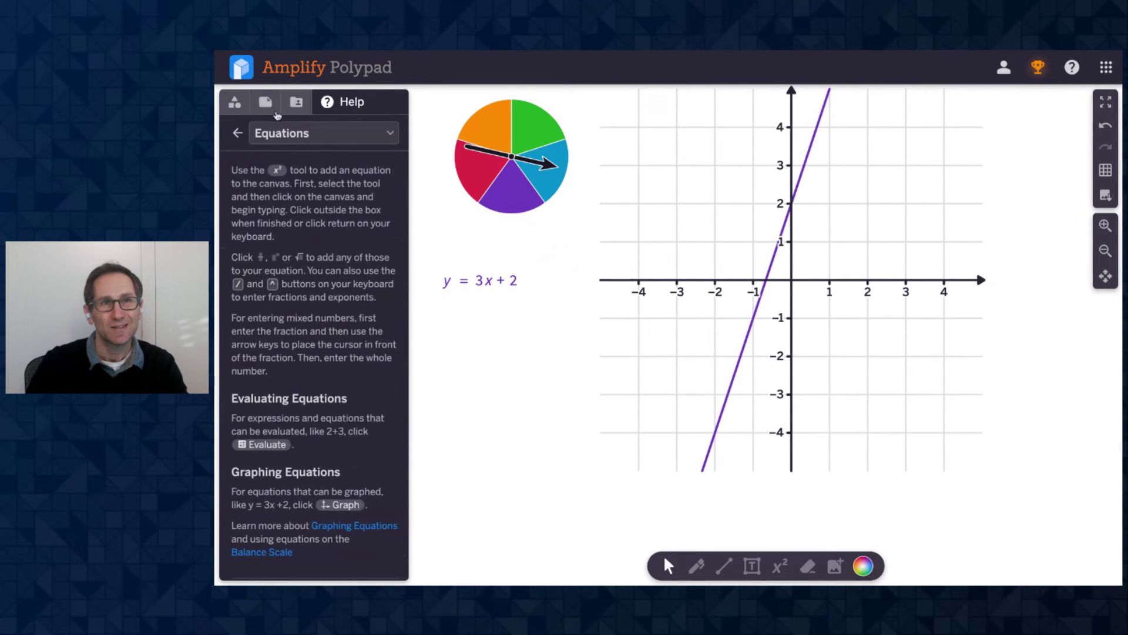
left_click(237, 130)
scroll(320, 264, "down", 4)
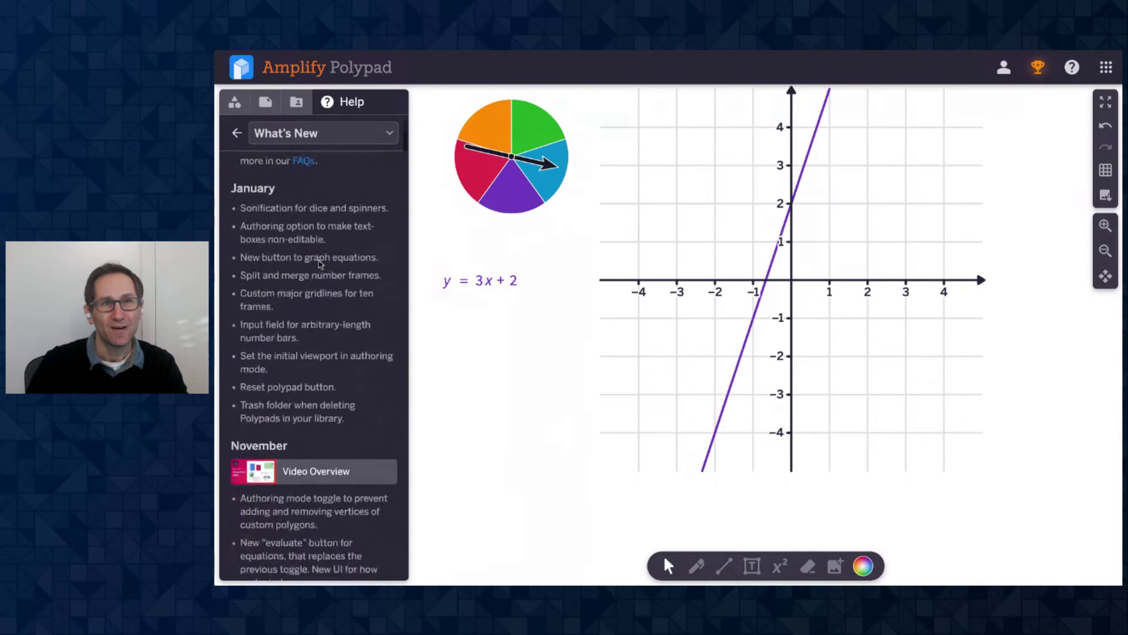
scroll(456, 348, "down", 5)
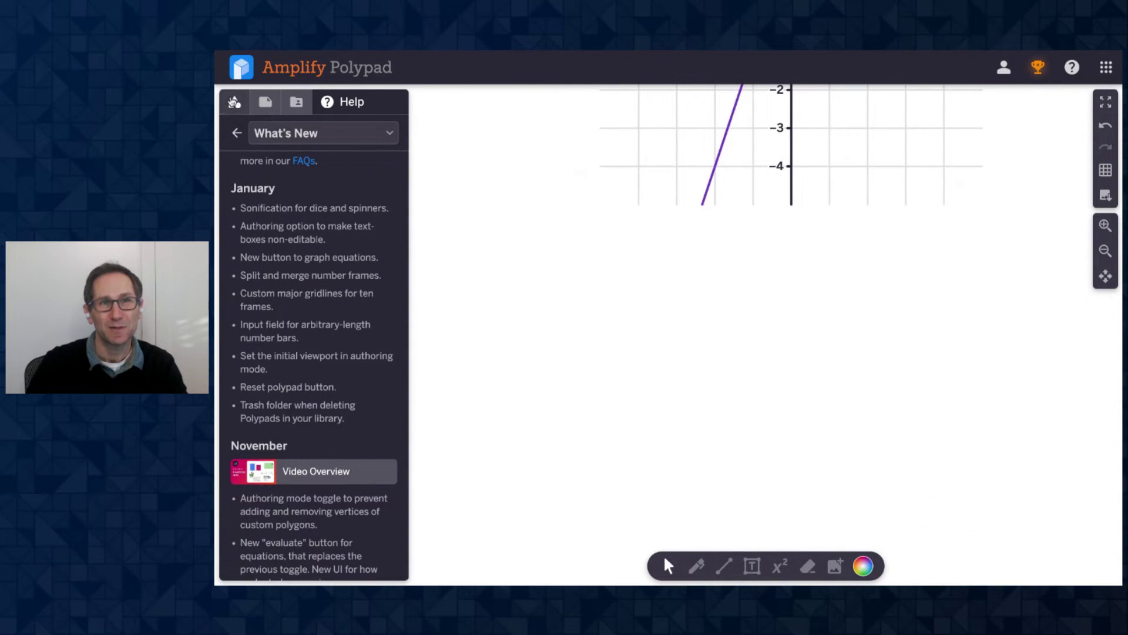
Place blue 7-dot, purple 5-dot, yellow-green 10-dot, indigo 6-dot and more number frames on the canvas
left_click(234, 102)
left_click(277, 159)
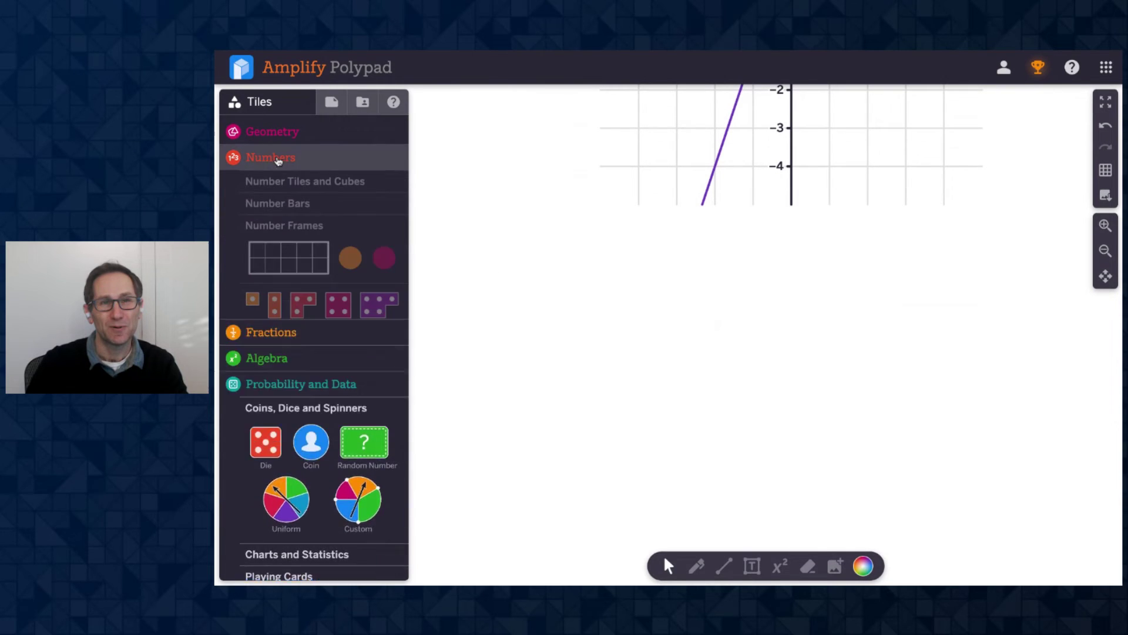
left_click_drag(320, 345, 577, 342)
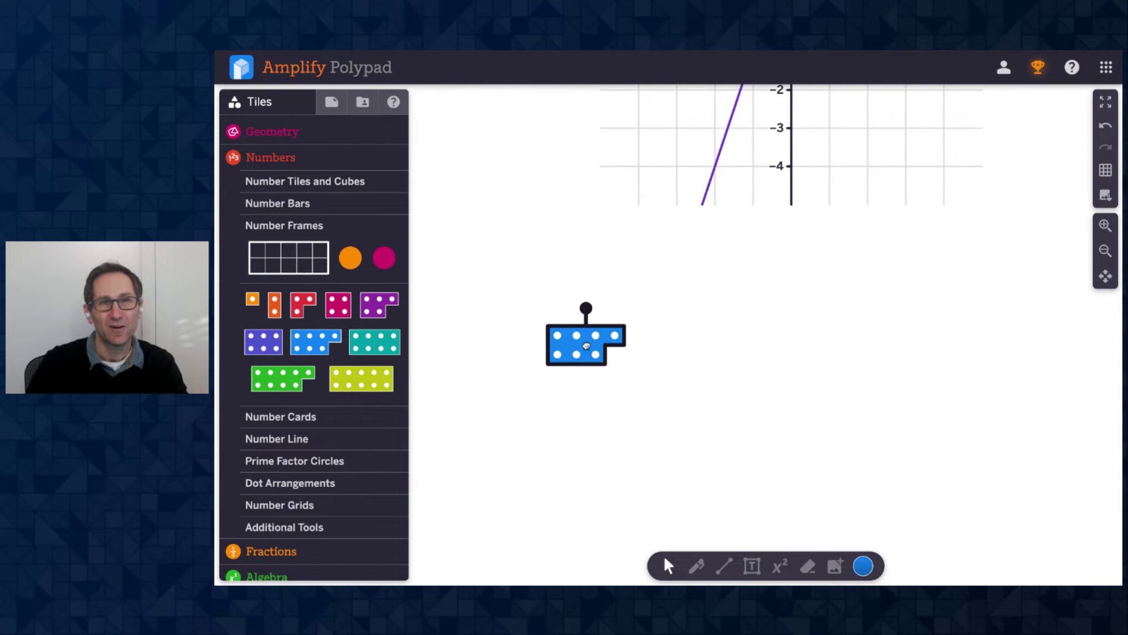
left_click_drag(379, 305, 735, 350)
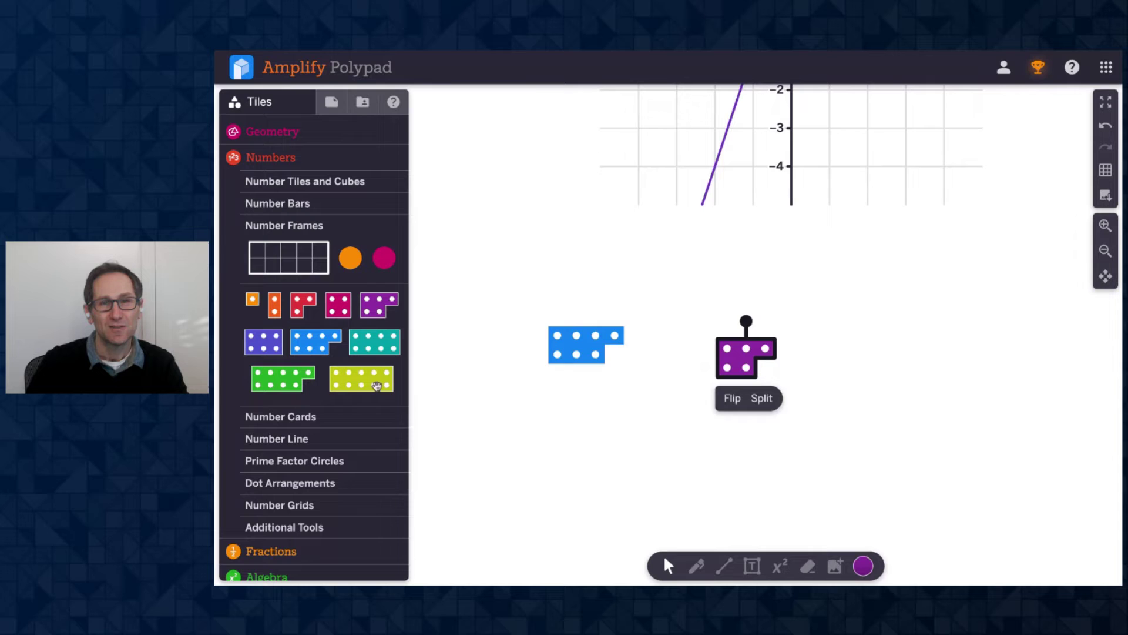
left_click_drag(376, 385, 562, 450)
left_click_drag(265, 345, 718, 448)
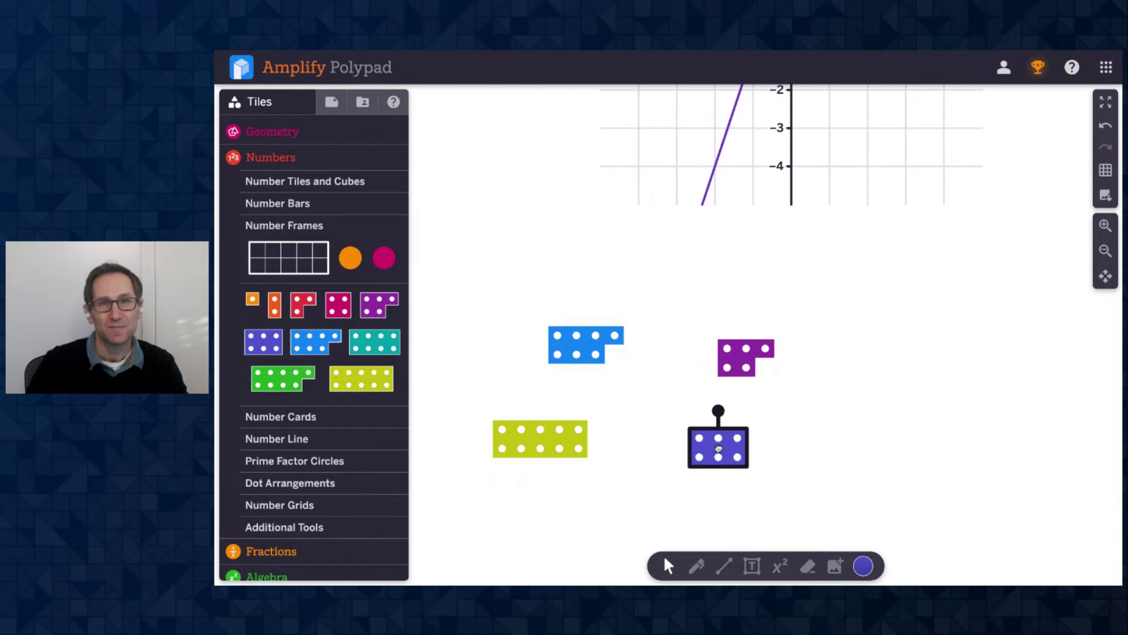
left_click_drag(383, 302, 817, 363)
scroll(967, 349, "down", 1)
left_click_drag(852, 322, 888, 371)
Select all six number frames and merge them into one red bar
left_click(1105, 225)
scroll(976, 329, "down", 1)
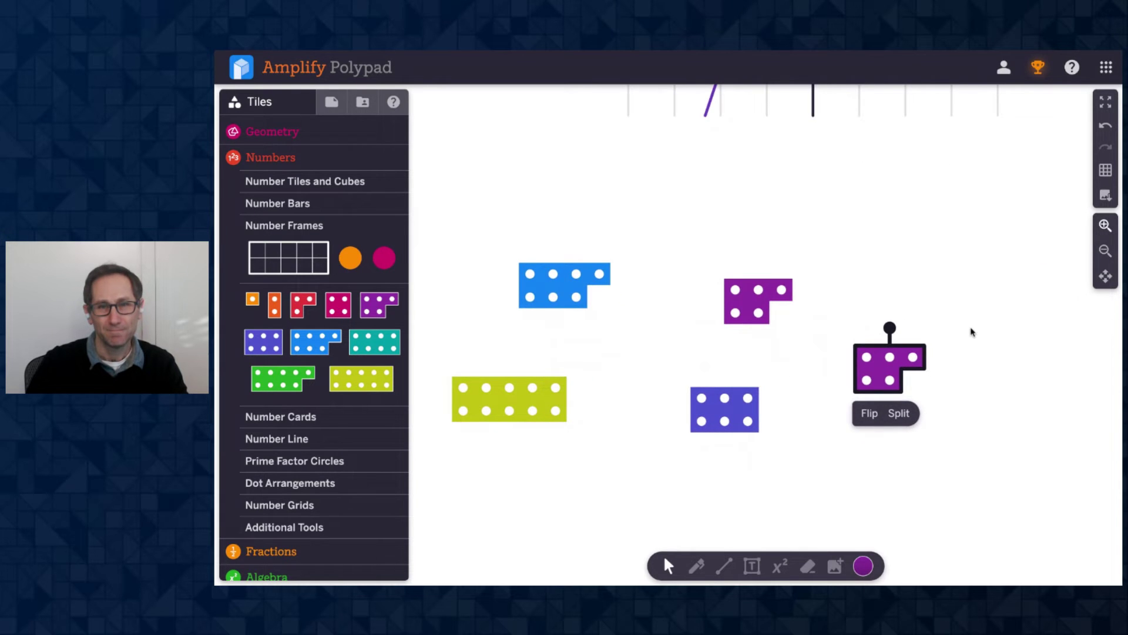
left_click_drag(470, 250, 905, 461)
scroll(776, 452, "down", 1)
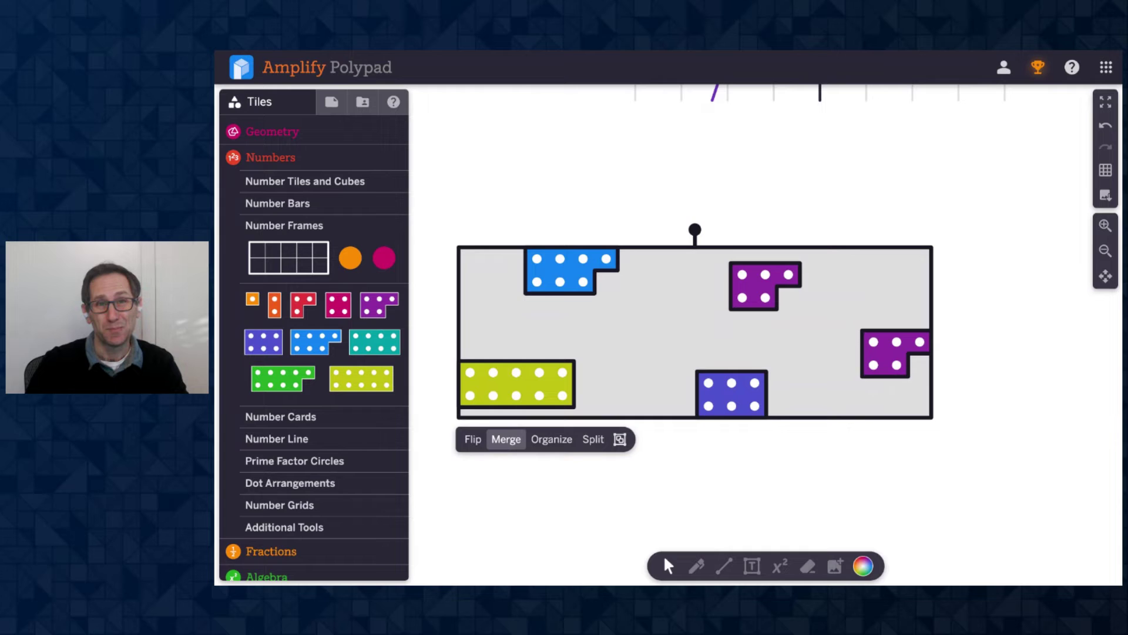
left_click(506, 439)
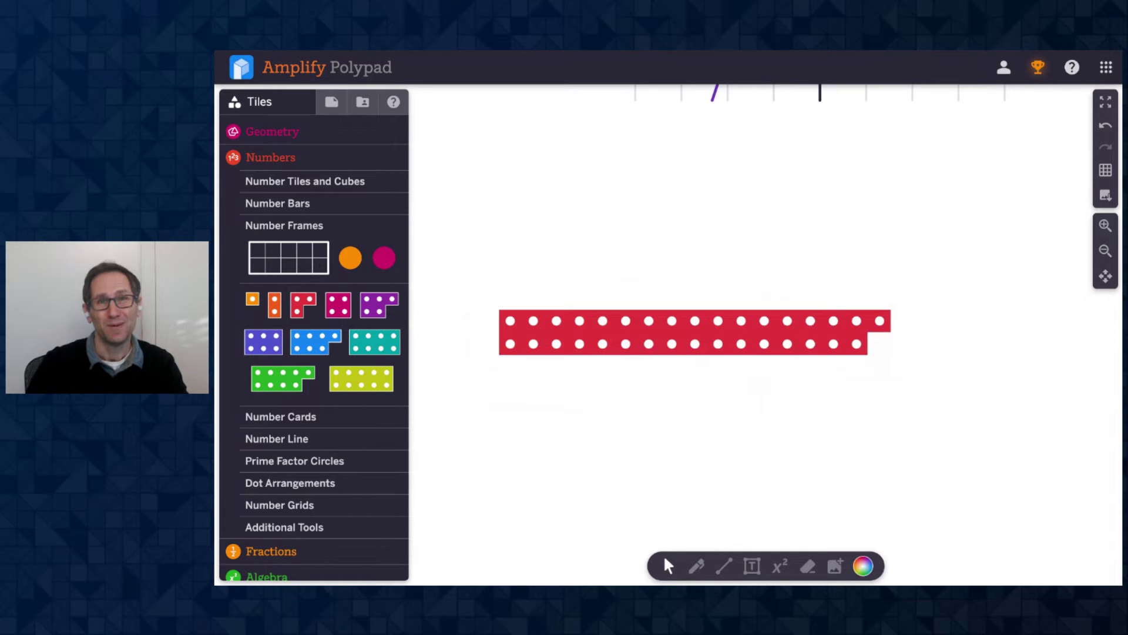
left_click(651, 341)
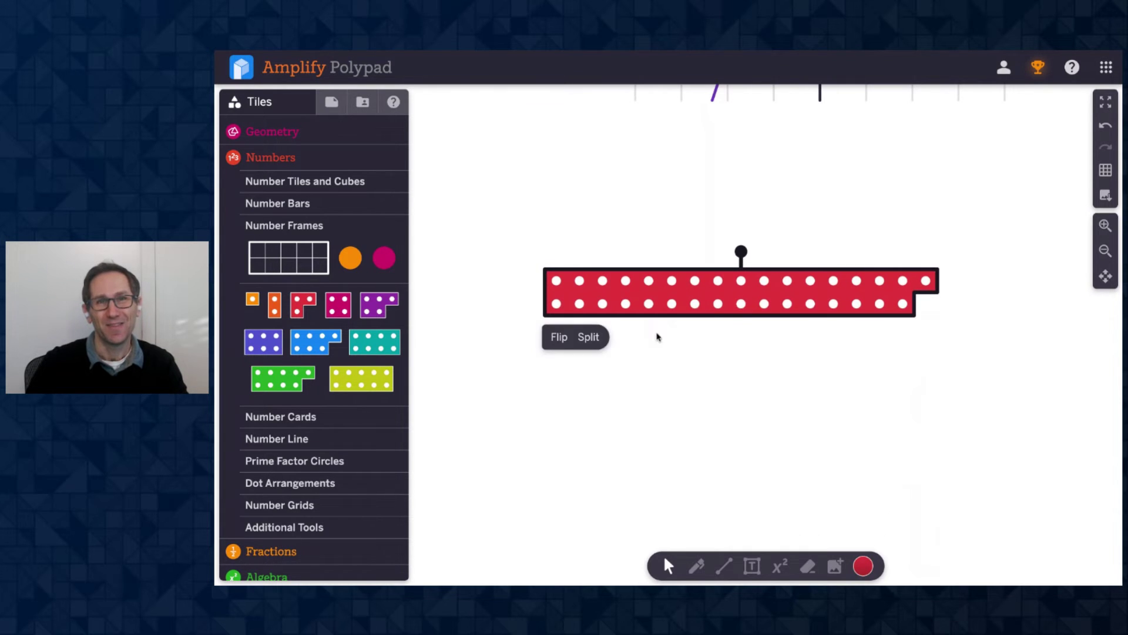
Split a blue 7-dot piece and single orange units off the red bar, filling the blue piece's gap
left_click(588, 337)
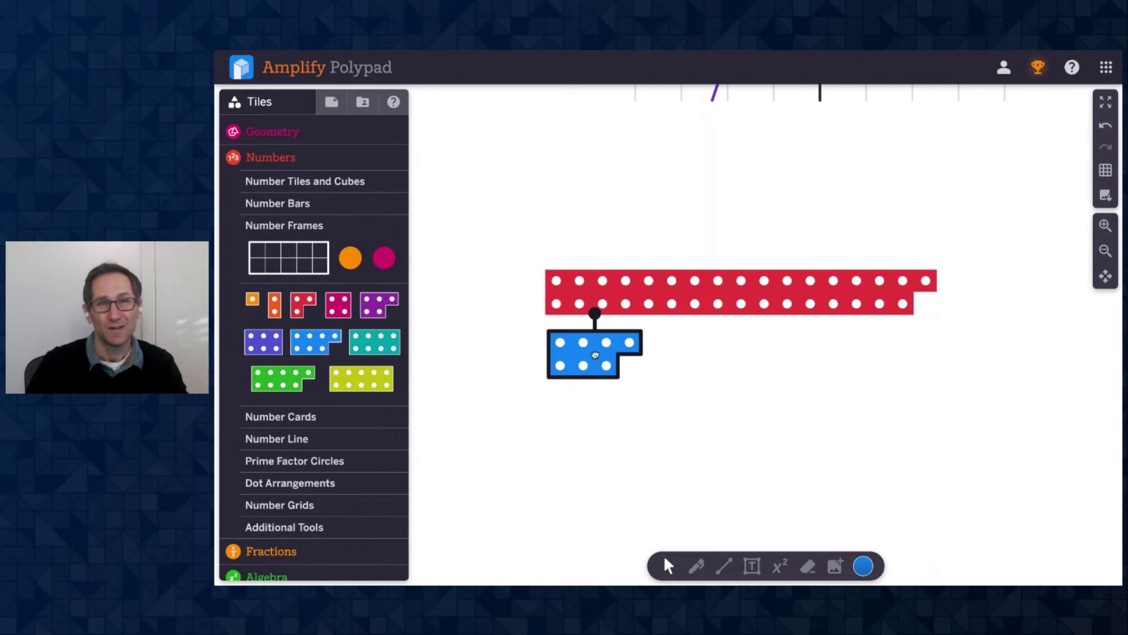
left_click_drag(598, 352, 692, 377)
left_click(618, 288)
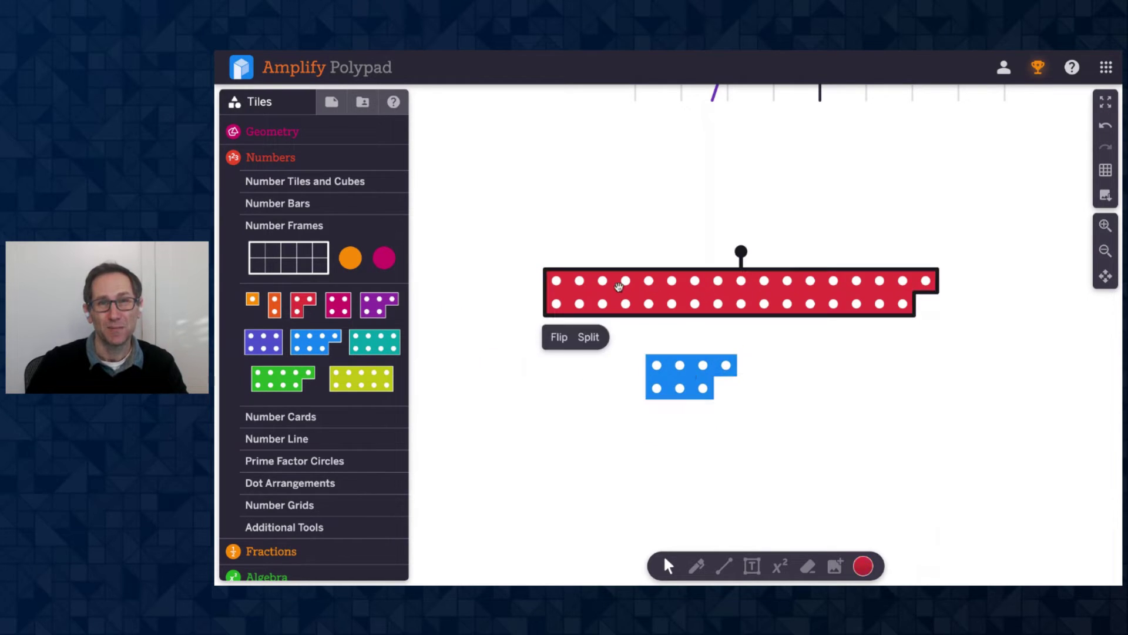
left_click(590, 339)
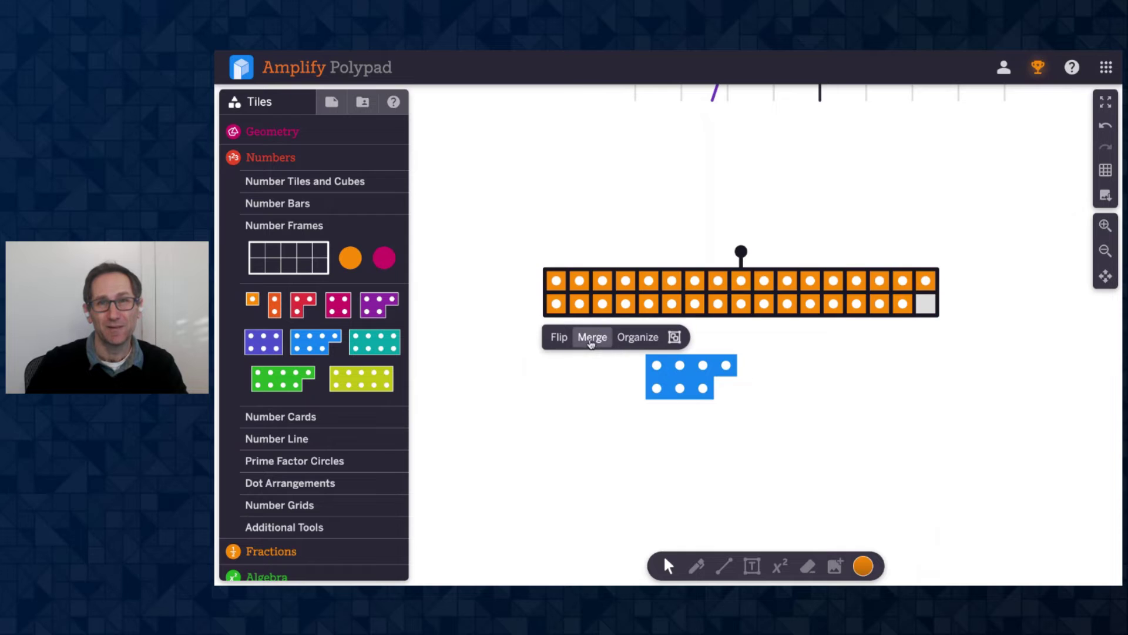
left_click(873, 360)
left_click_drag(925, 284, 726, 388)
Merge the orange units into one bar and join the blue and orange pieces
left_click(1105, 225)
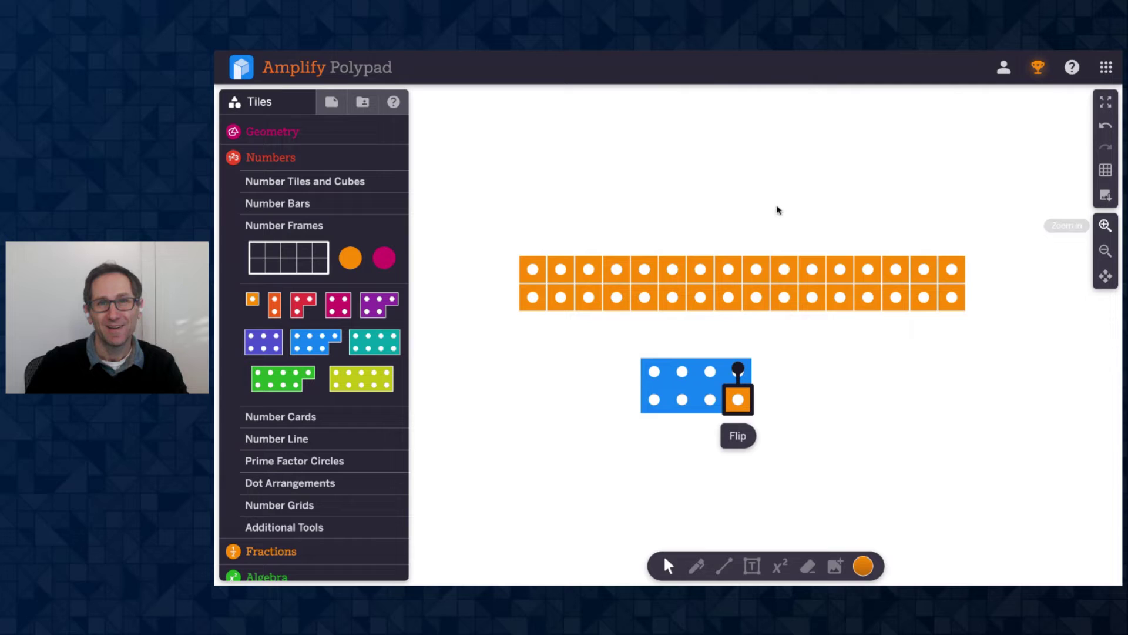
left_click_drag(504, 231, 934, 336)
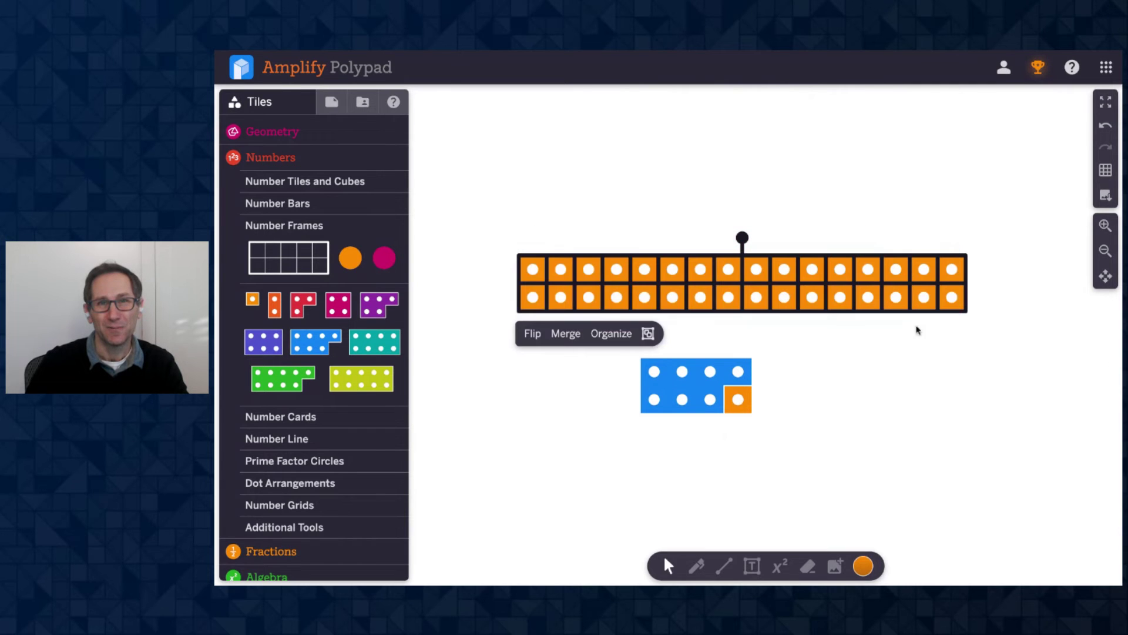
left_click(574, 330)
left_click_drag(594, 360, 785, 415)
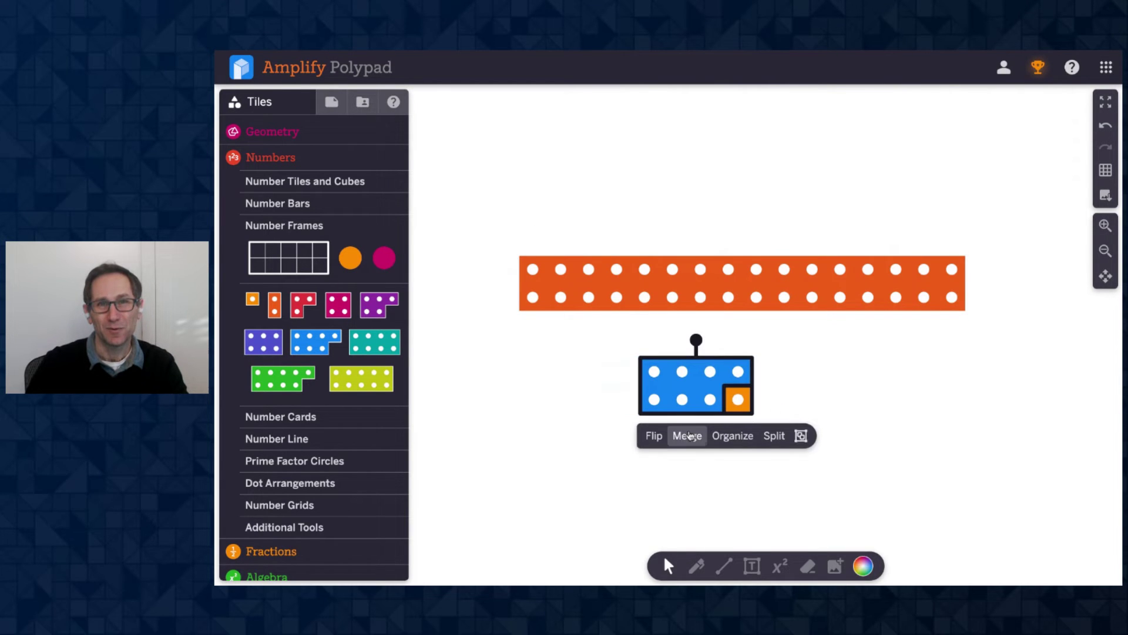
left_click(688, 436)
Add purple 5-dot, blue 7-dot and yellow-green 10-dot number frames
scroll(874, 402, "down", 2)
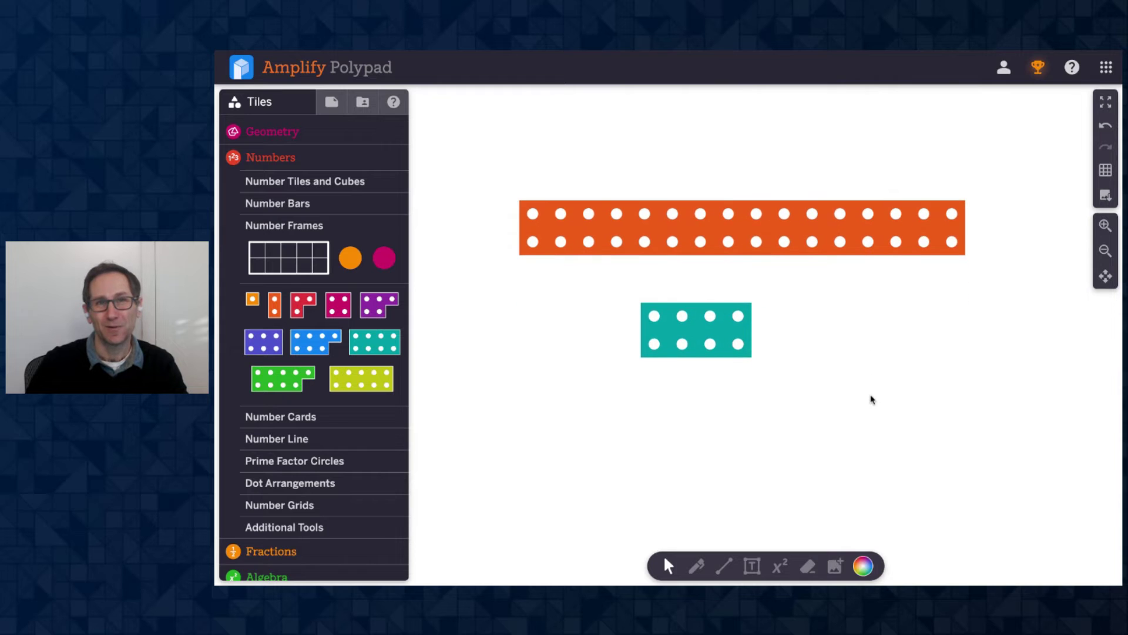
scroll(456, 368, "down", 2)
left_click(378, 305)
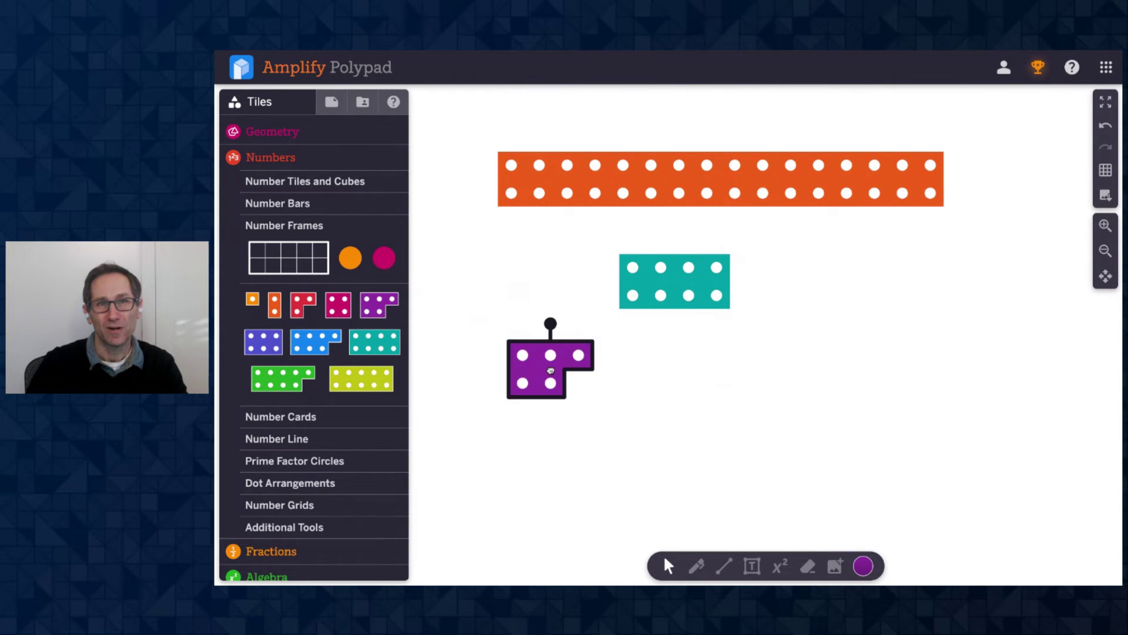
left_click(298, 339)
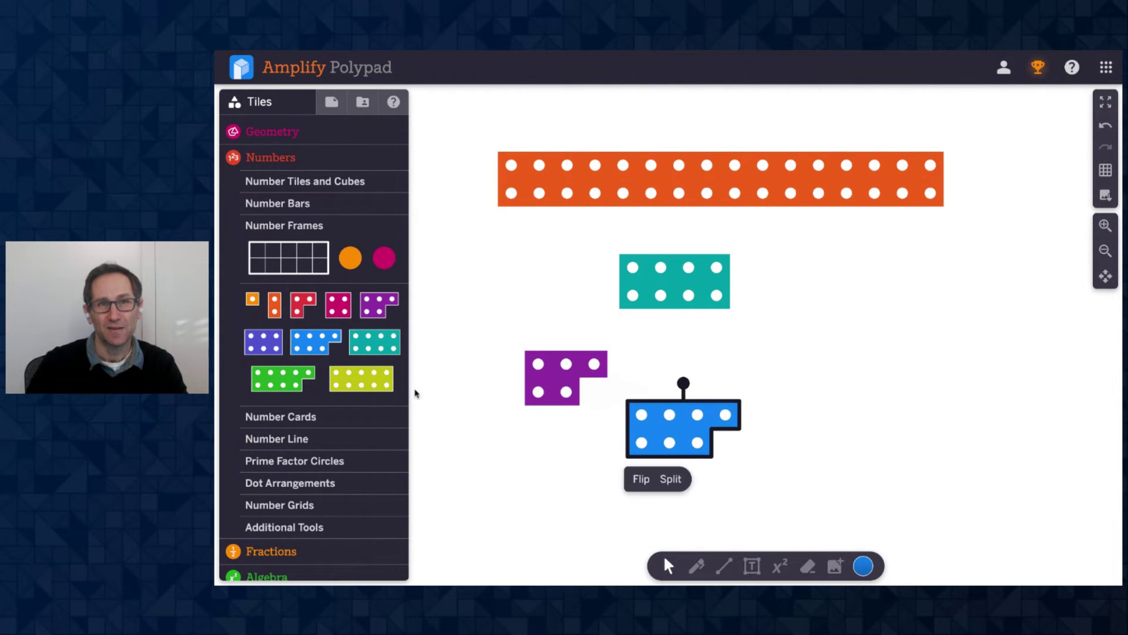
left_click(363, 383)
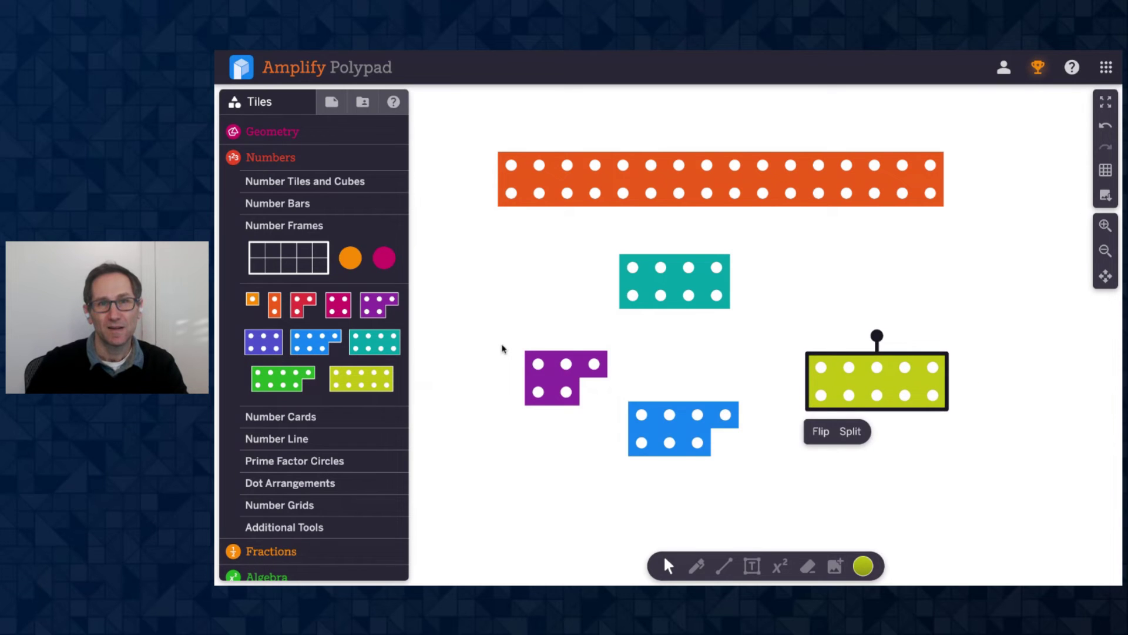
Line up and merge those three frames into a 22-dot bar, then add a purple L-shaped 5-dot frame
left_click_drag(503, 348, 928, 459)
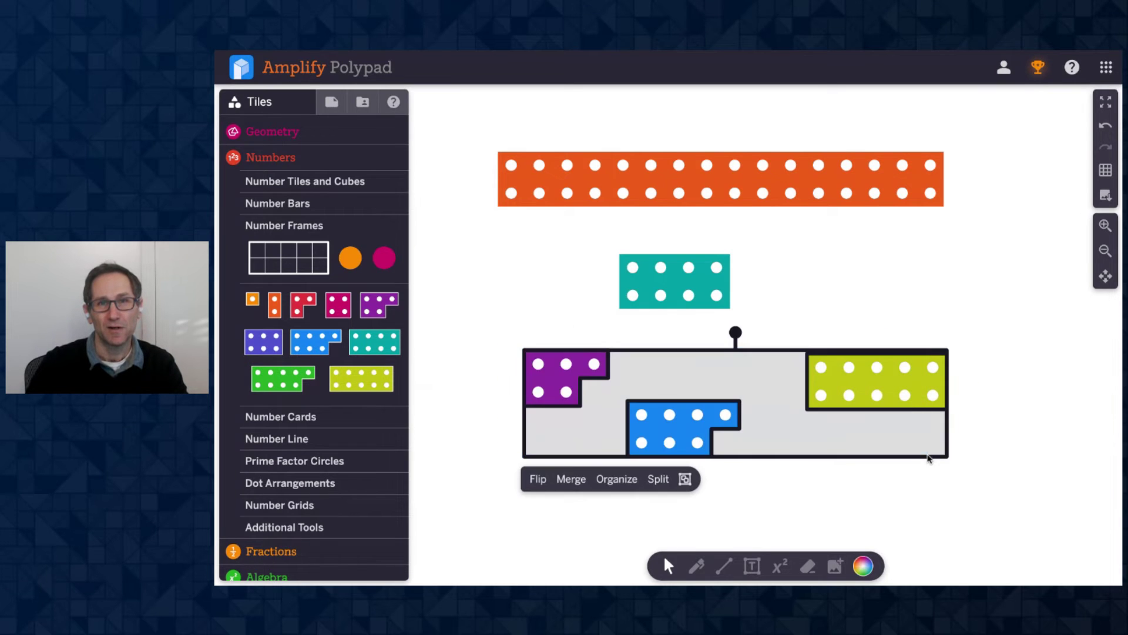
left_click(618, 479)
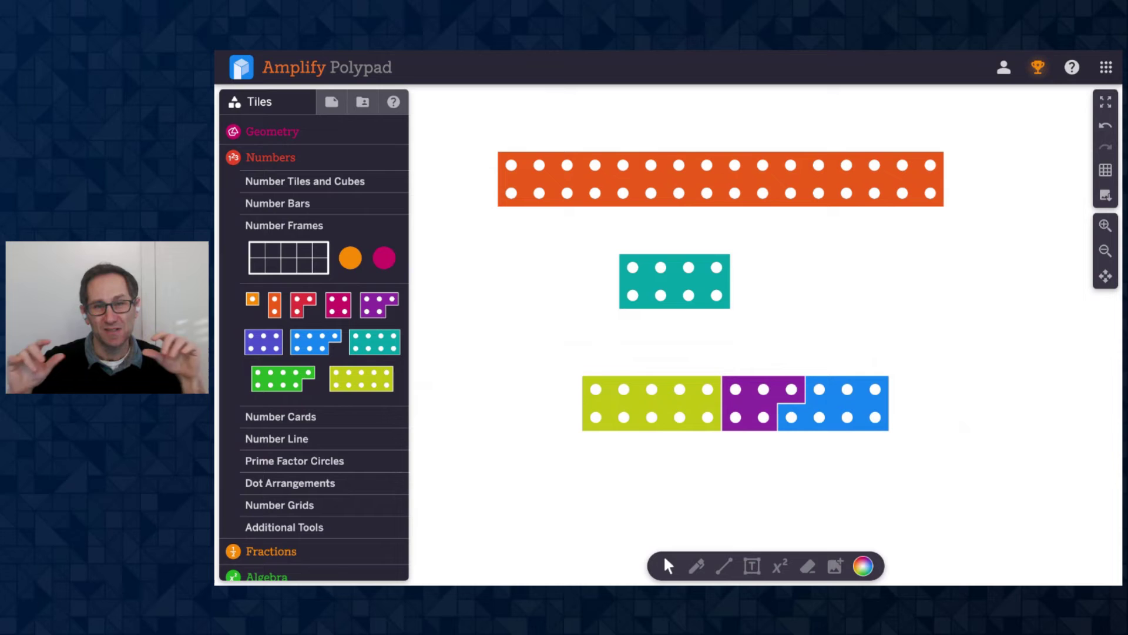
left_click_drag(521, 387, 852, 422)
left_click(630, 459)
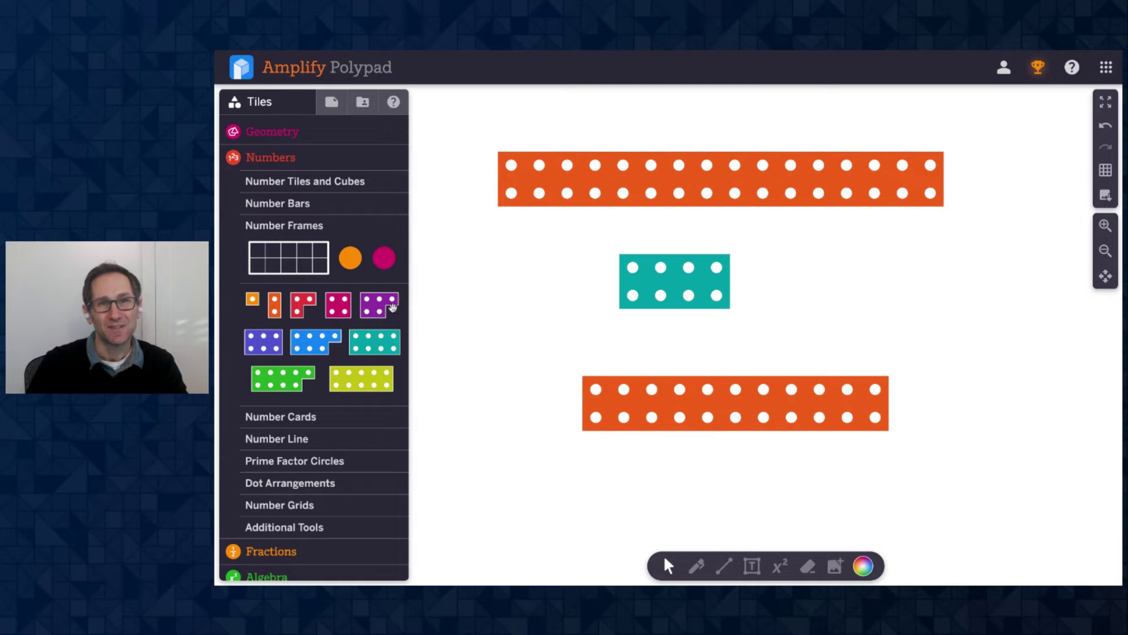
left_click_drag(376, 303, 526, 325)
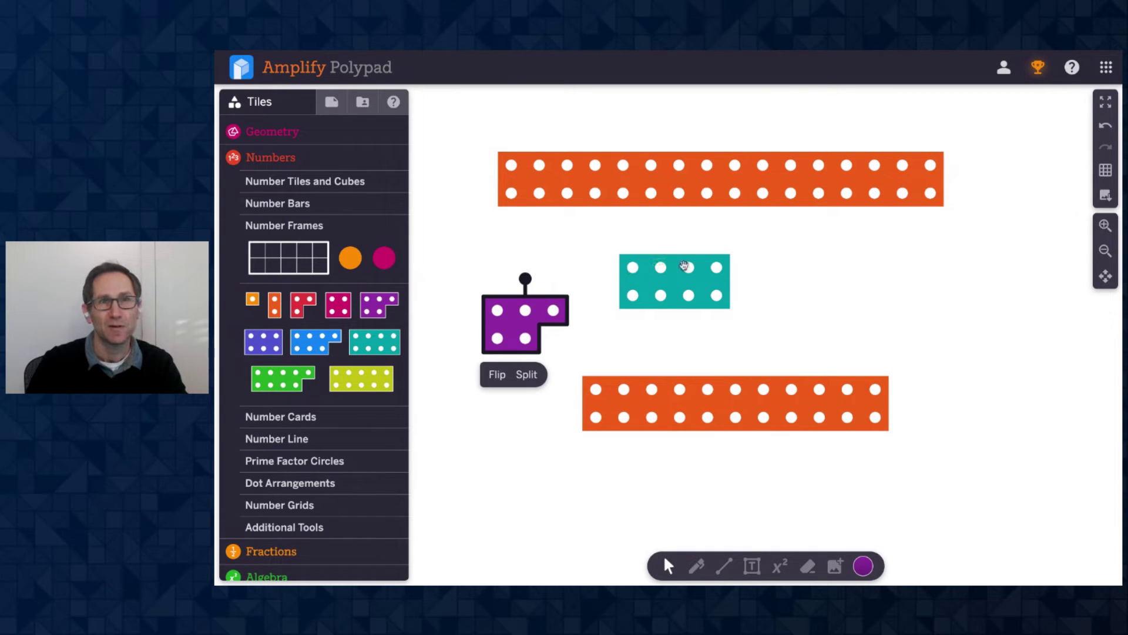
Browse the What's New list in Help
left_click(392, 103)
scroll(288, 250, "down", 3)
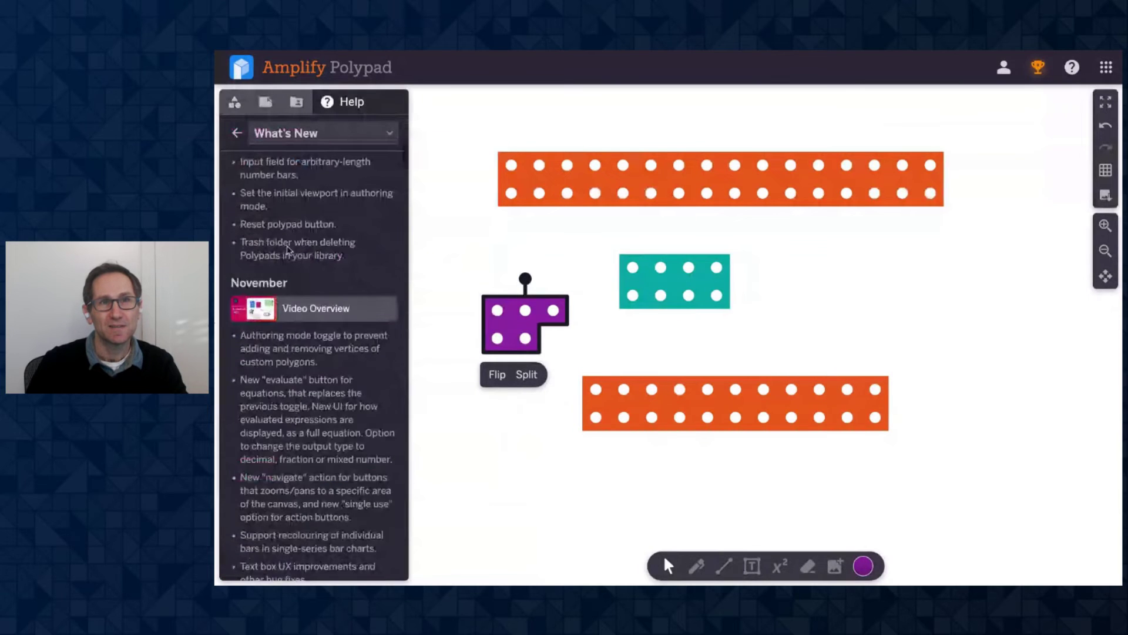
scroll(288, 250, "up", 2)
scroll(288, 250, "up", 1)
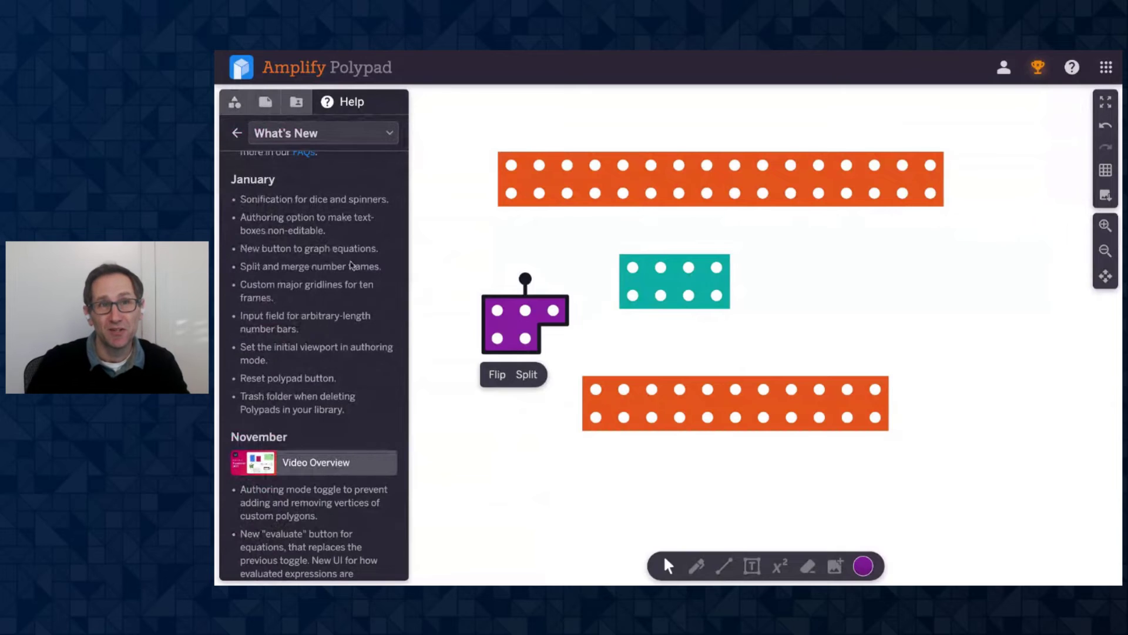
Place an empty ten-frame on the canvas
left_click(233, 105)
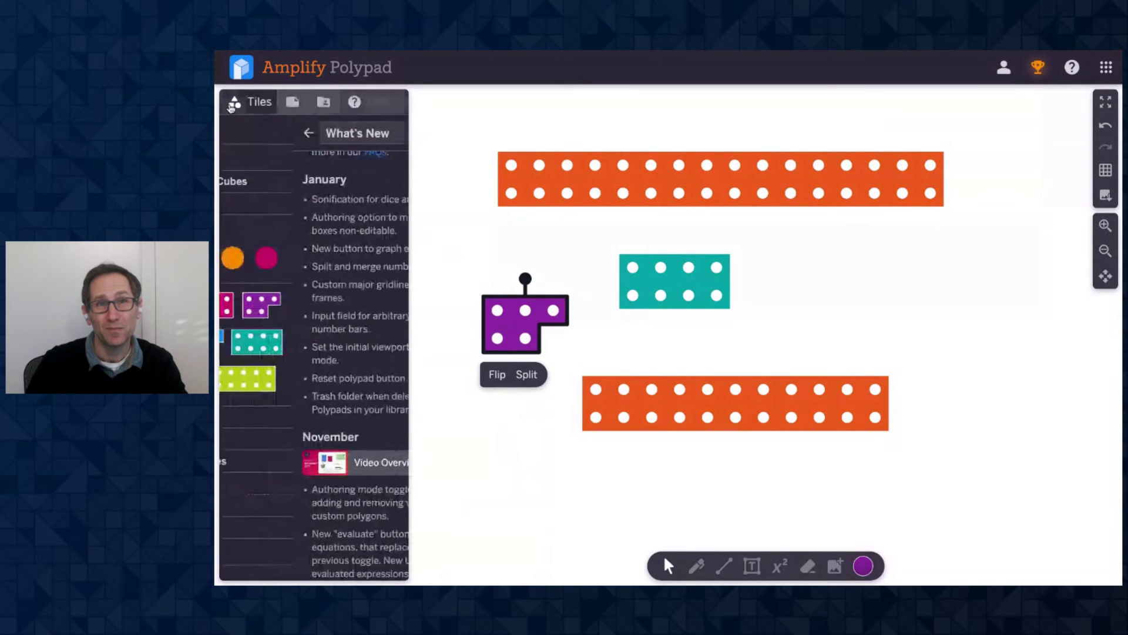
scroll(705, 353, "down", 5)
left_click_drag(288, 257, 705, 365)
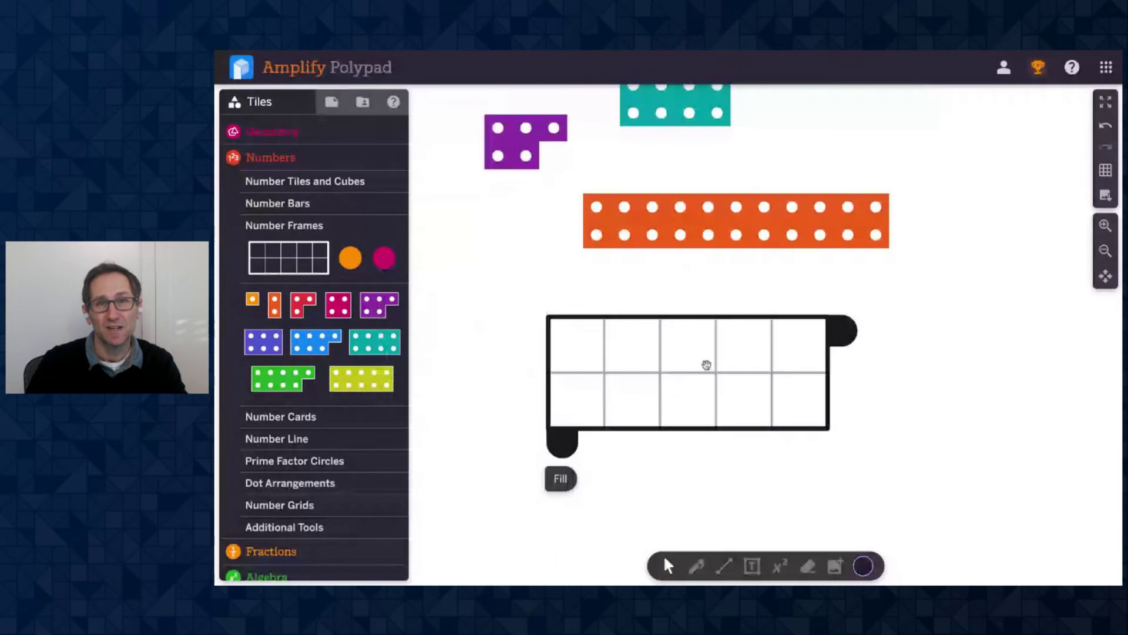
scroll(924, 291, "down", 2)
left_click_drag(677, 318, 622, 272)
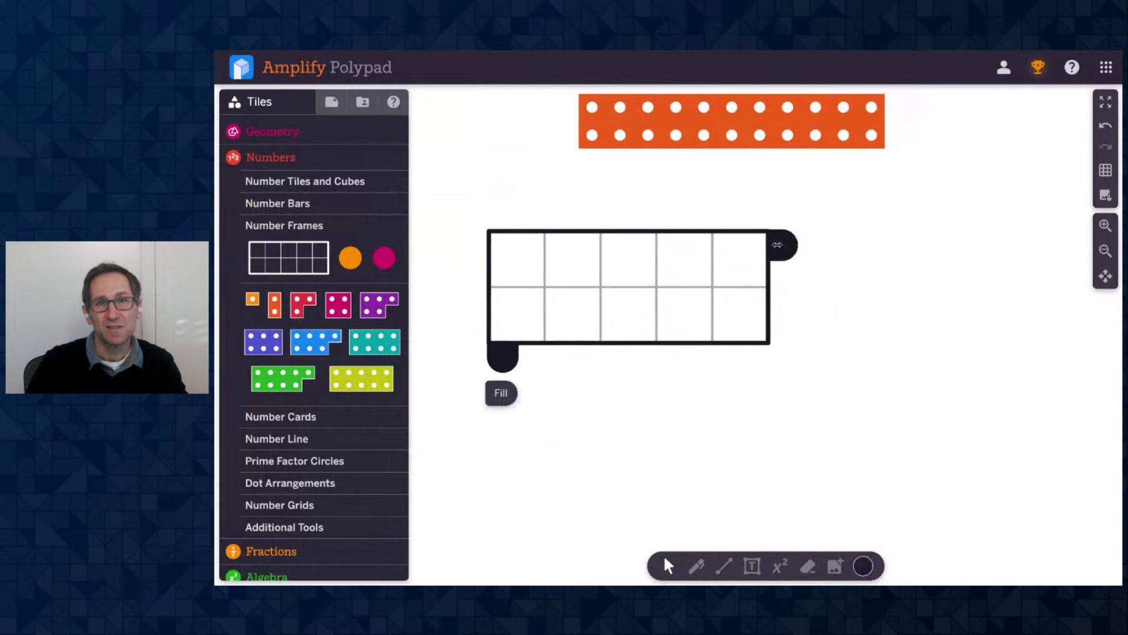
left_click(807, 334)
Stretch the ten-frame to 10 columns wide and 5 rows tall
left_click(692, 280)
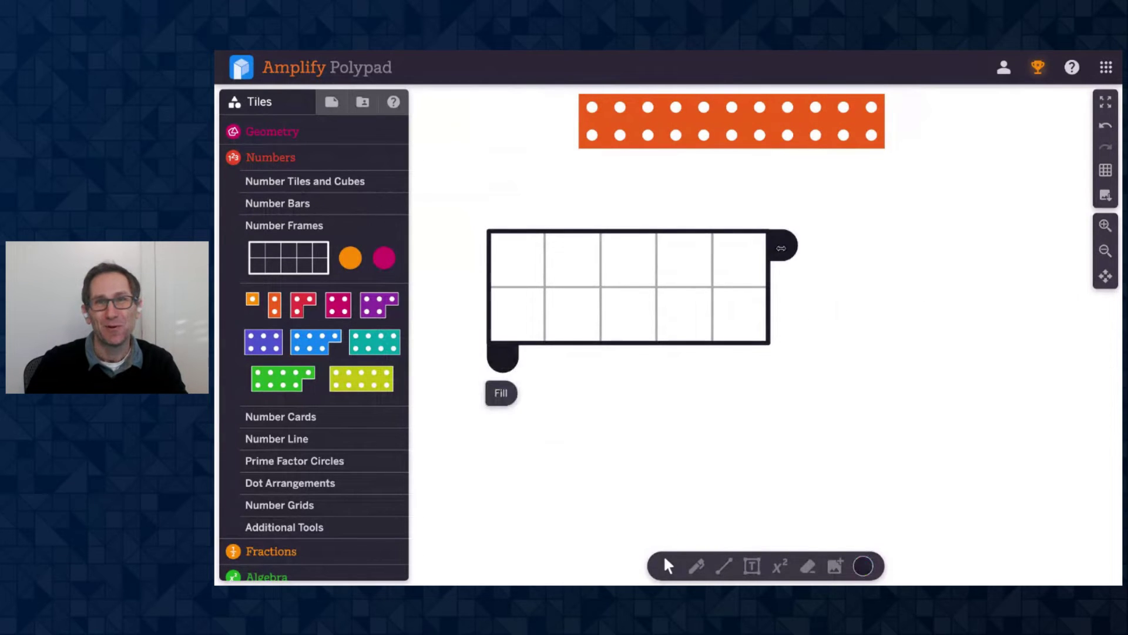
left_click_drag(785, 246, 1024, 251)
scroll(885, 386, "down", 4)
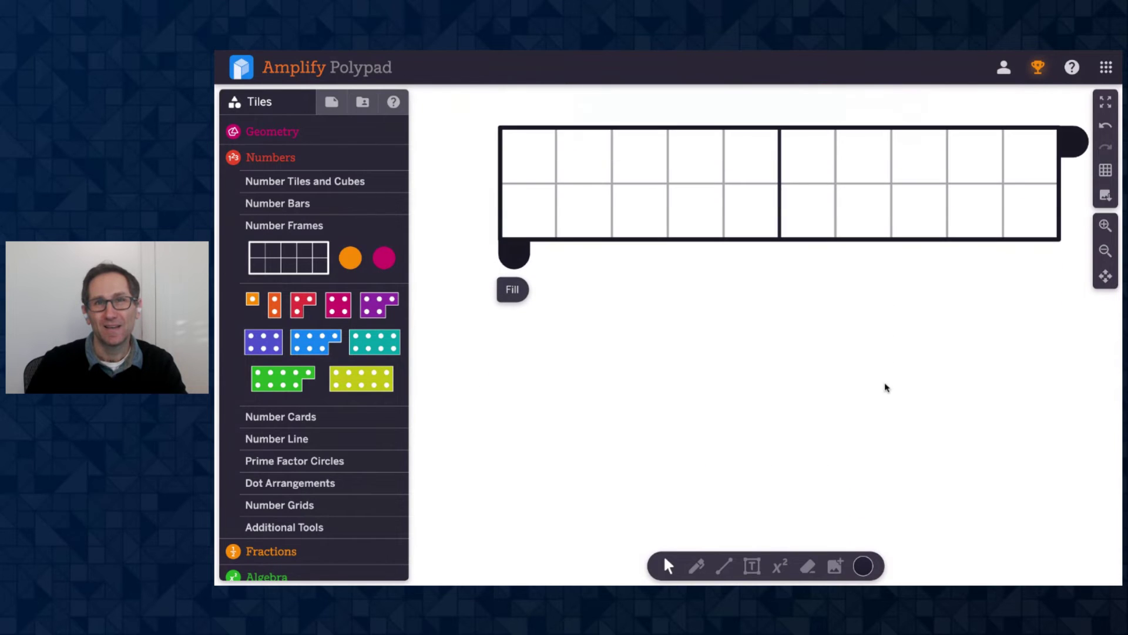
left_click_drag(508, 250, 513, 414)
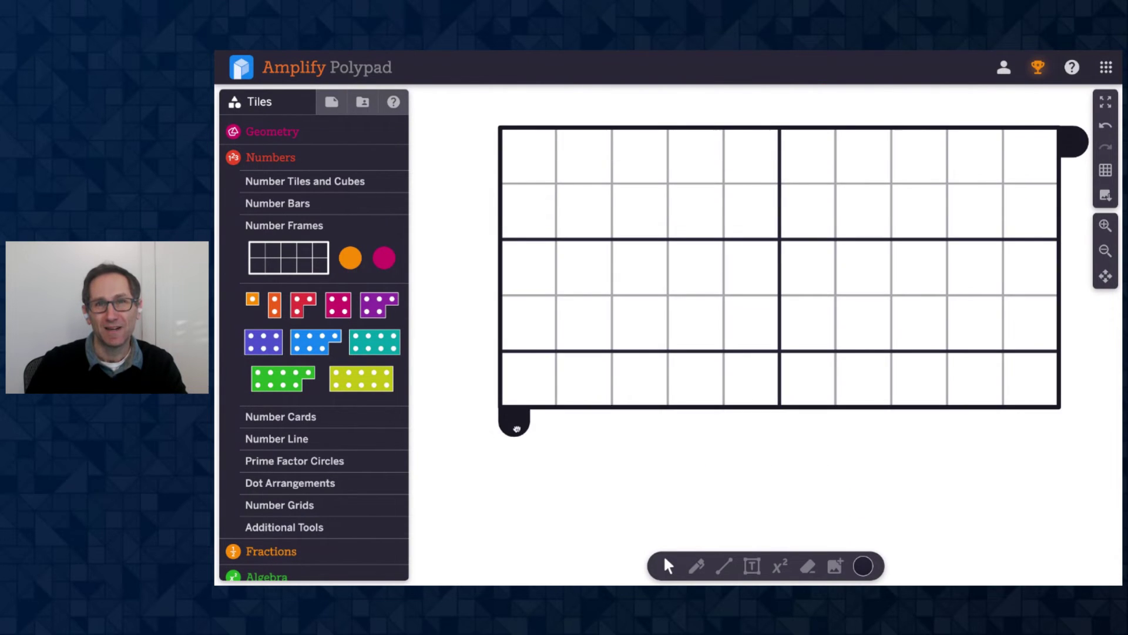
left_click(738, 480)
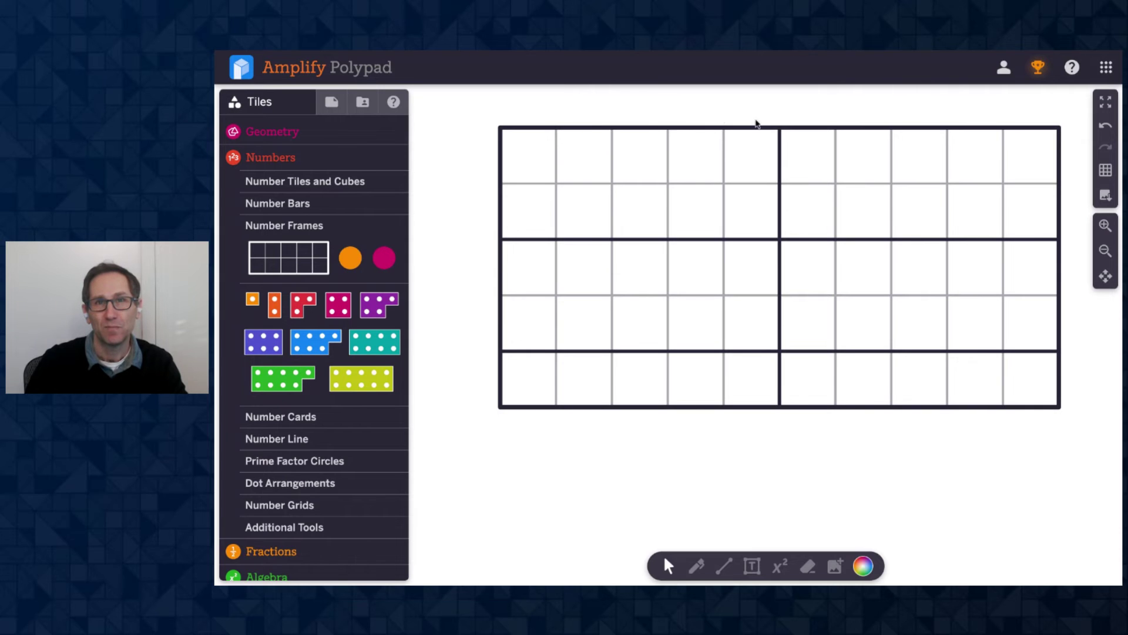
Select the grid and turn on authoring mode in File settings
left_click(660, 242)
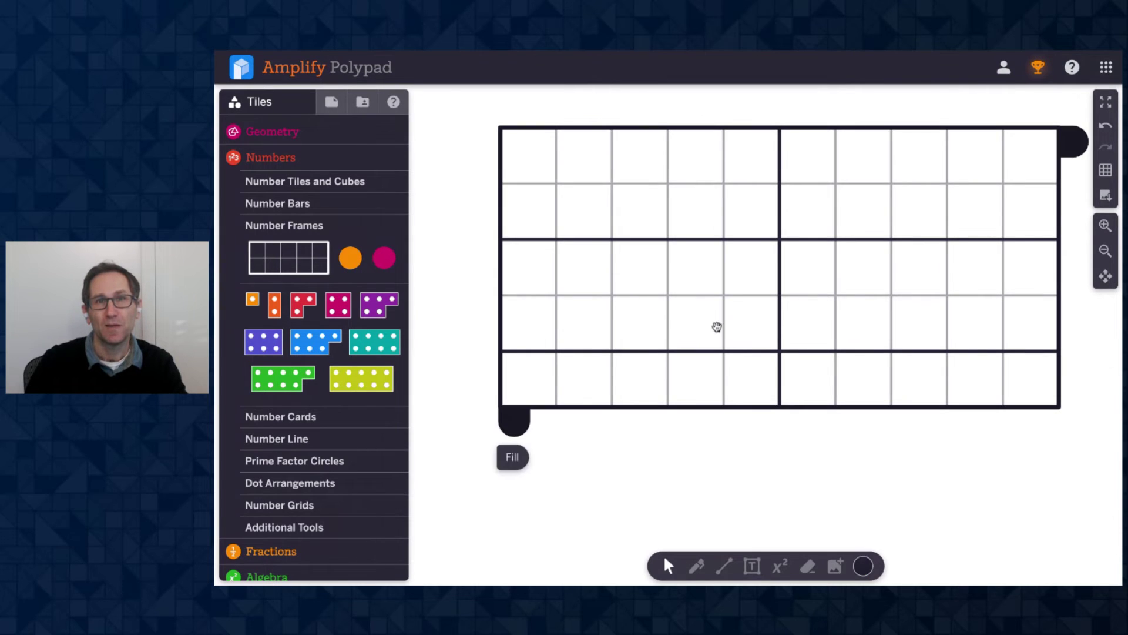
left_click(332, 101)
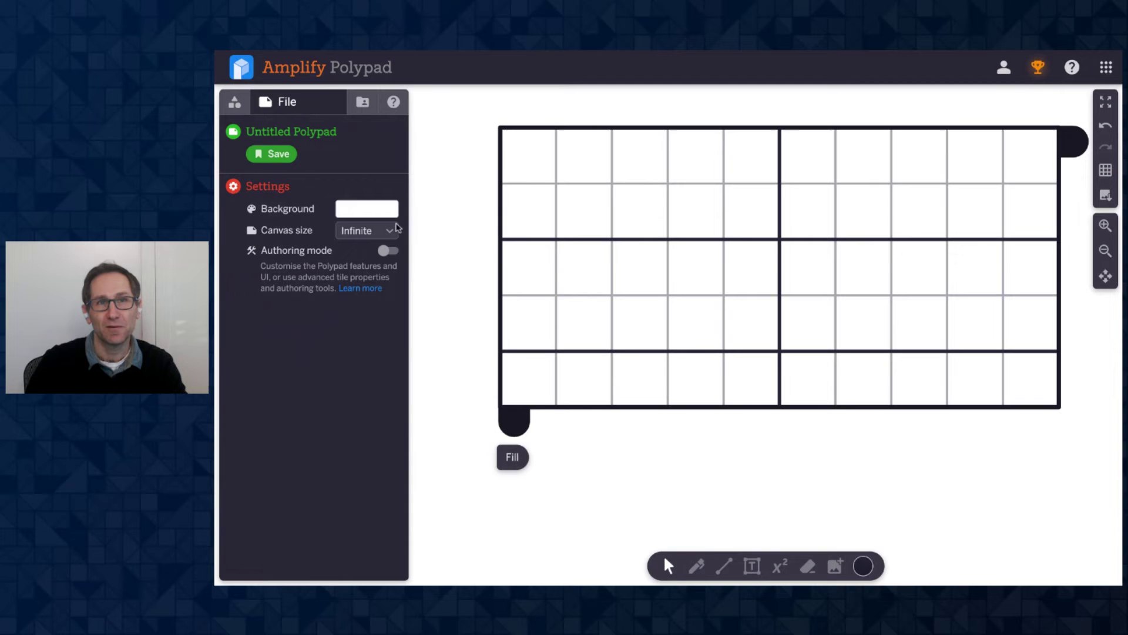
left_click(391, 252)
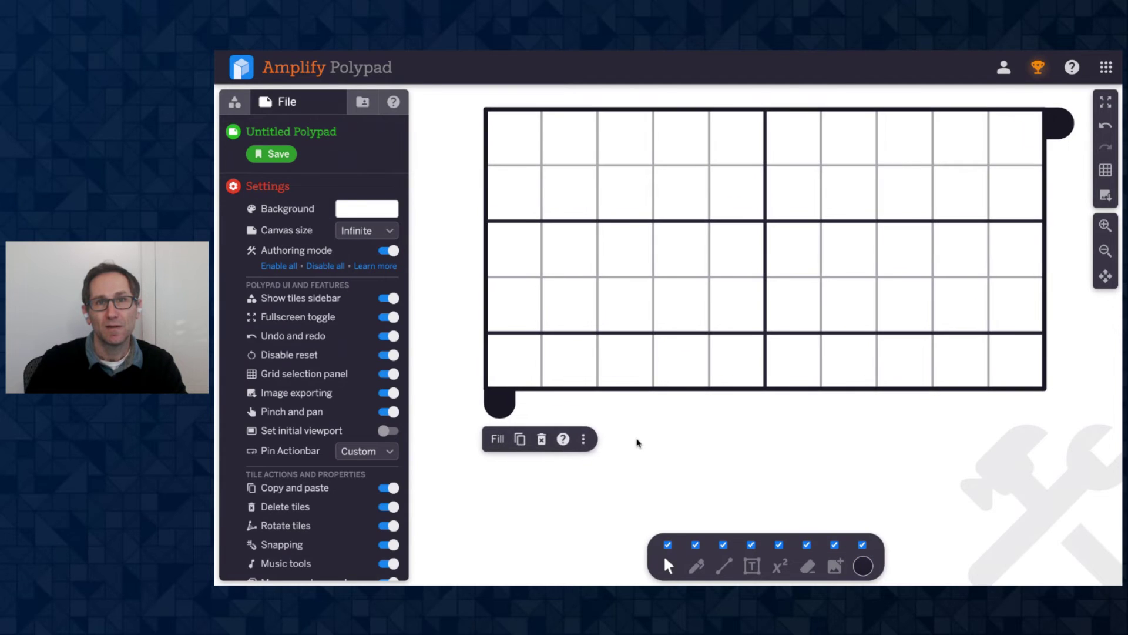
Set the grid's major gridlines to 4 and 7 in its tile options
left_click(583, 440)
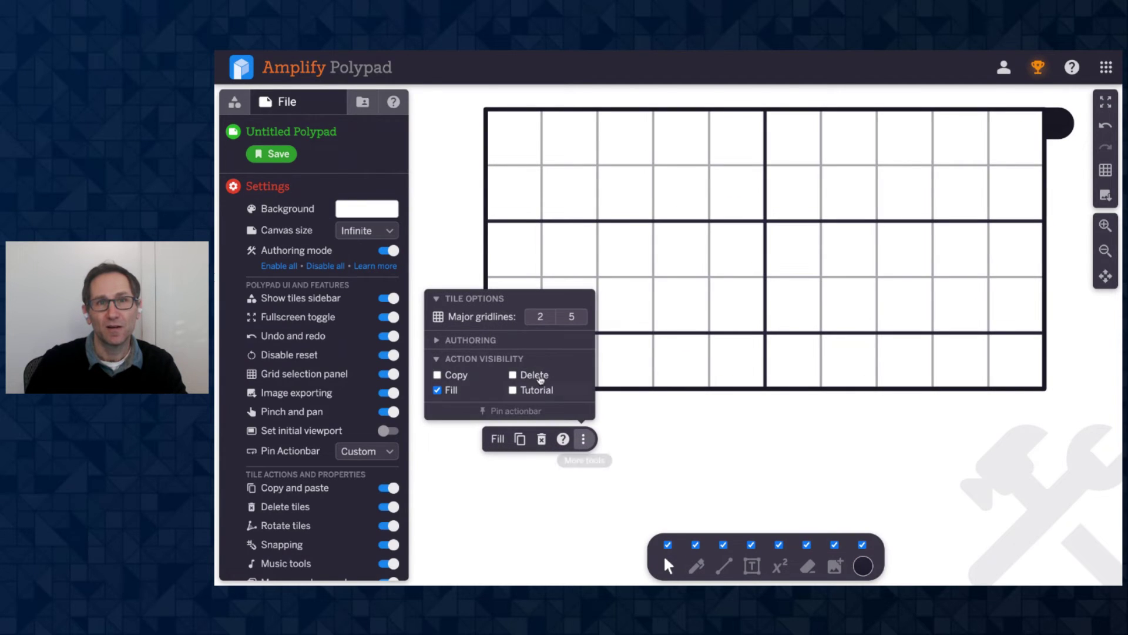
left_click(549, 316)
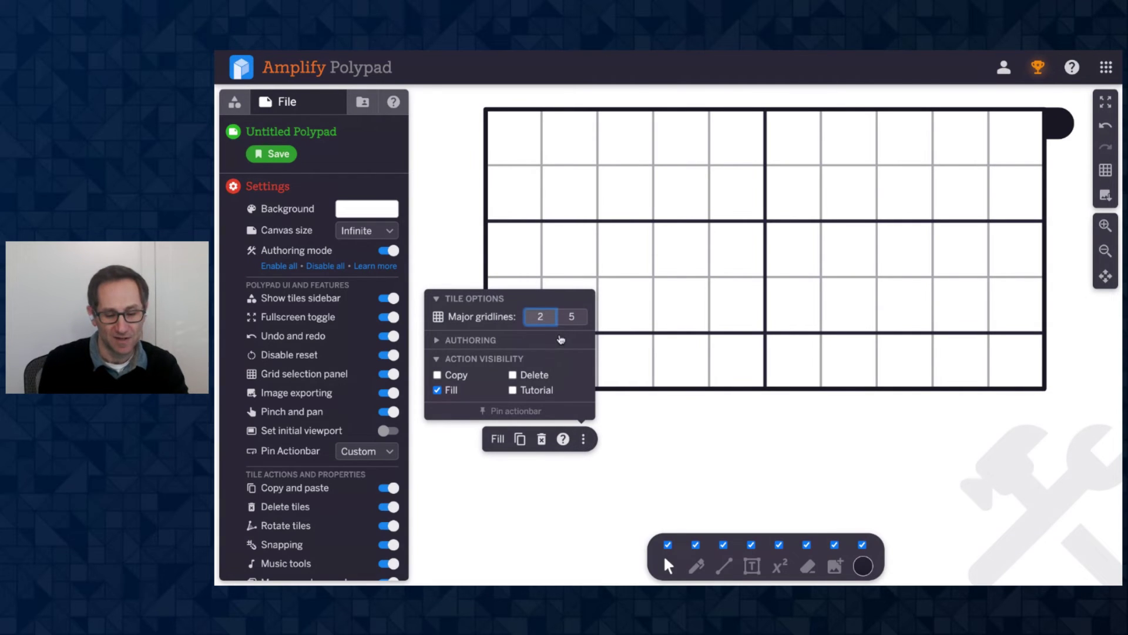
key("BackSpace")
type("4")
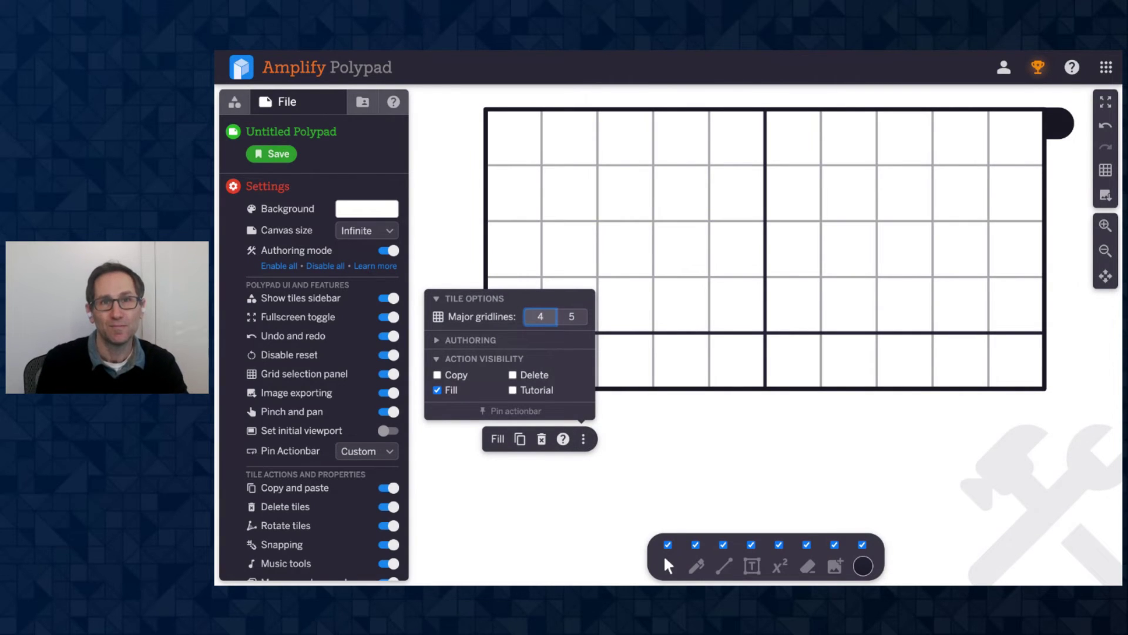
double_click(572, 317)
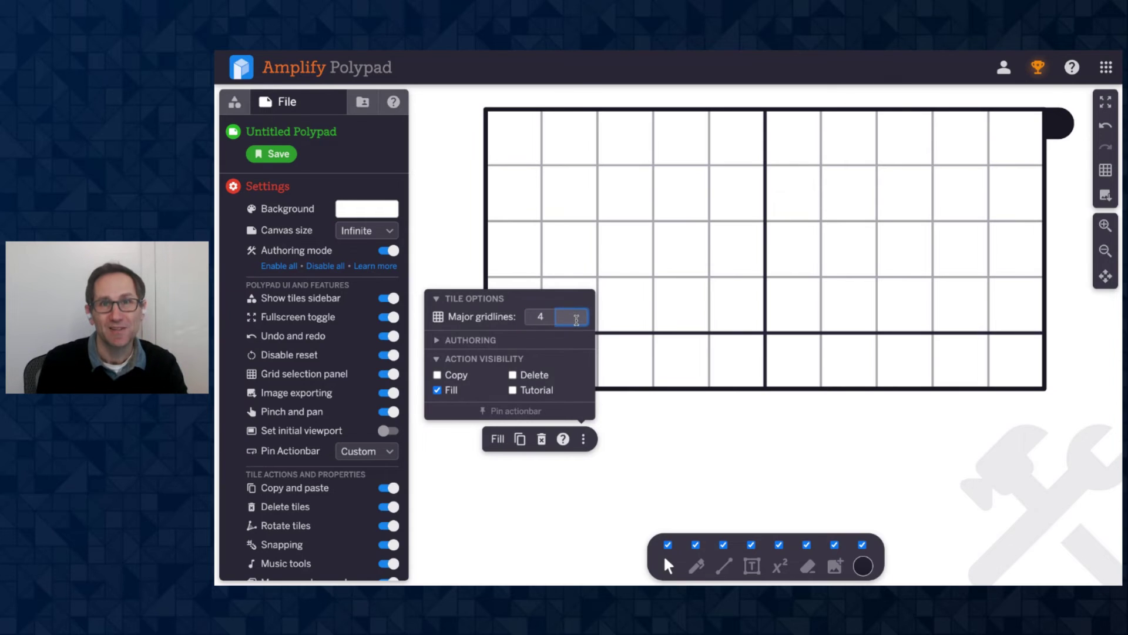
type("7")
left_click(670, 423)
Resize the grid's rows, ending at 4 rows tall
left_click(588, 302)
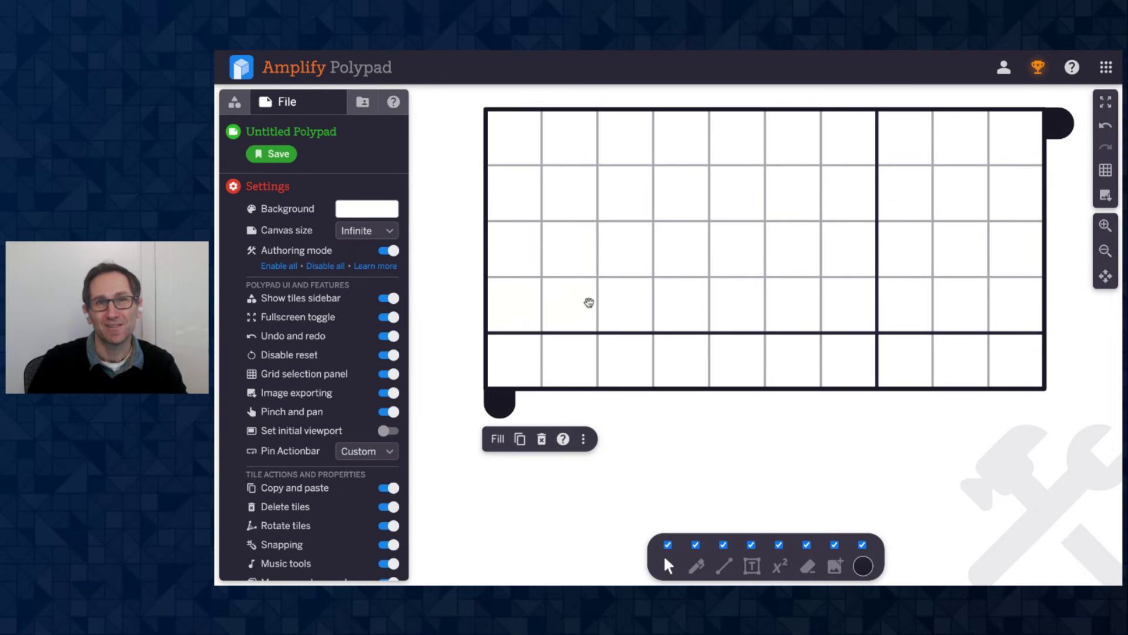
left_click_drag(501, 389, 503, 499)
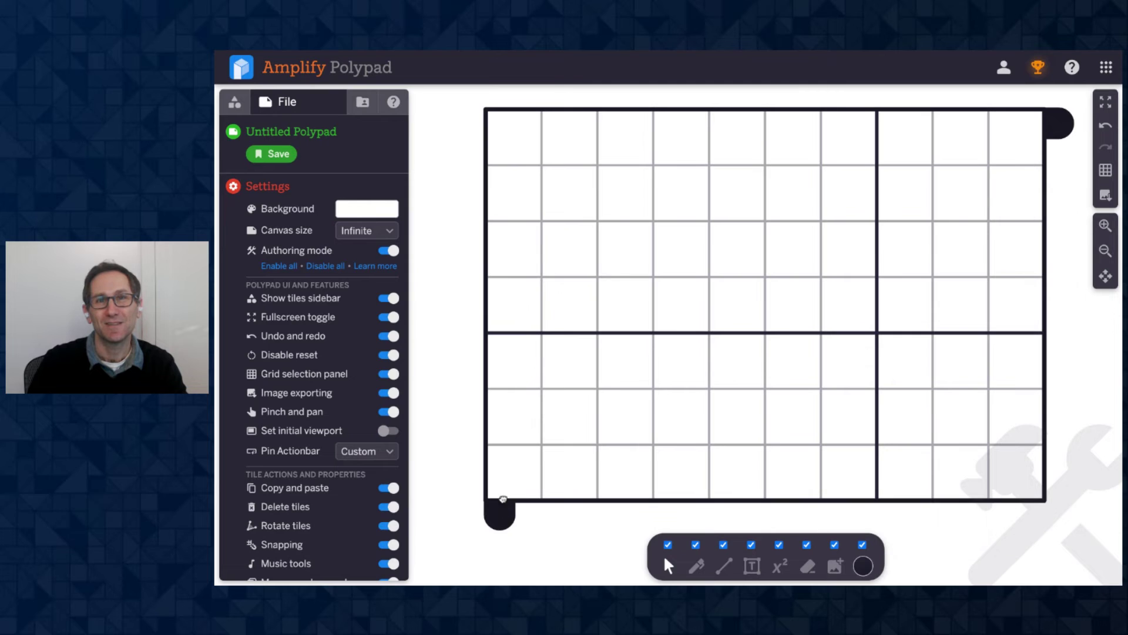
left_click(1105, 250)
left_click_drag(774, 424, 758, 423)
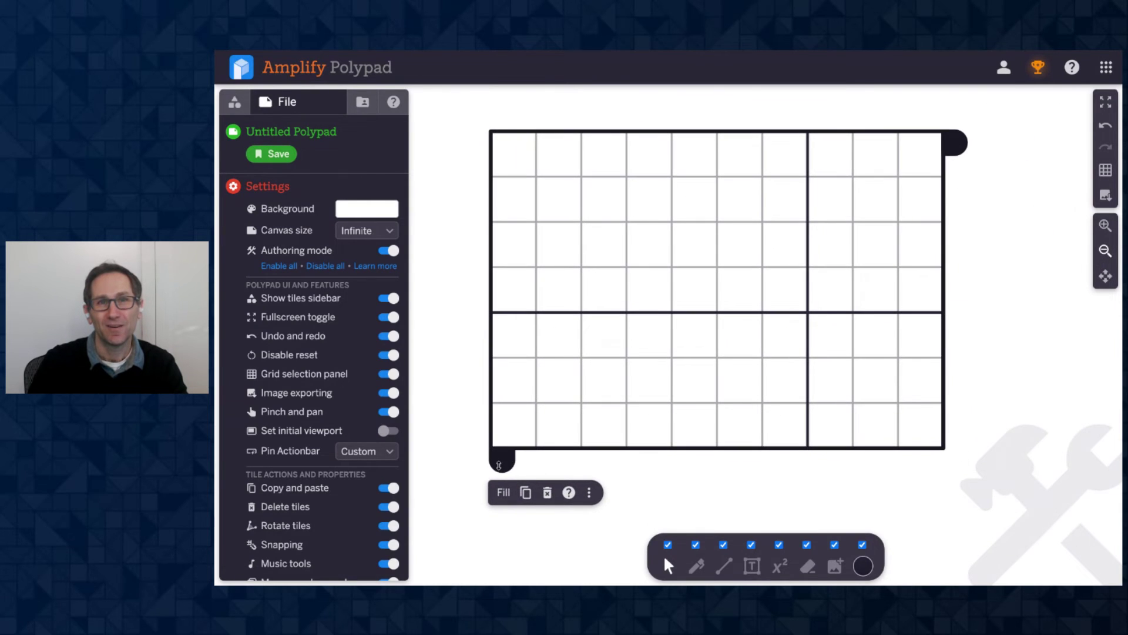
left_click_drag(498, 464, 494, 545)
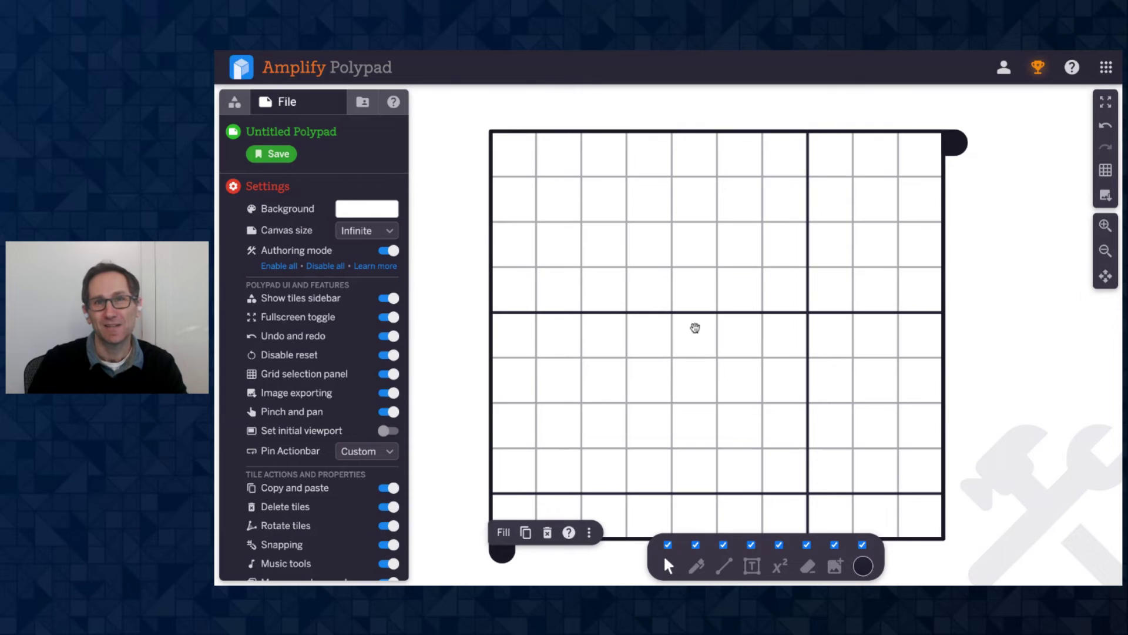
left_click_drag(501, 553, 502, 324)
Narrow the grid frame to six columns
left_click(712, 401)
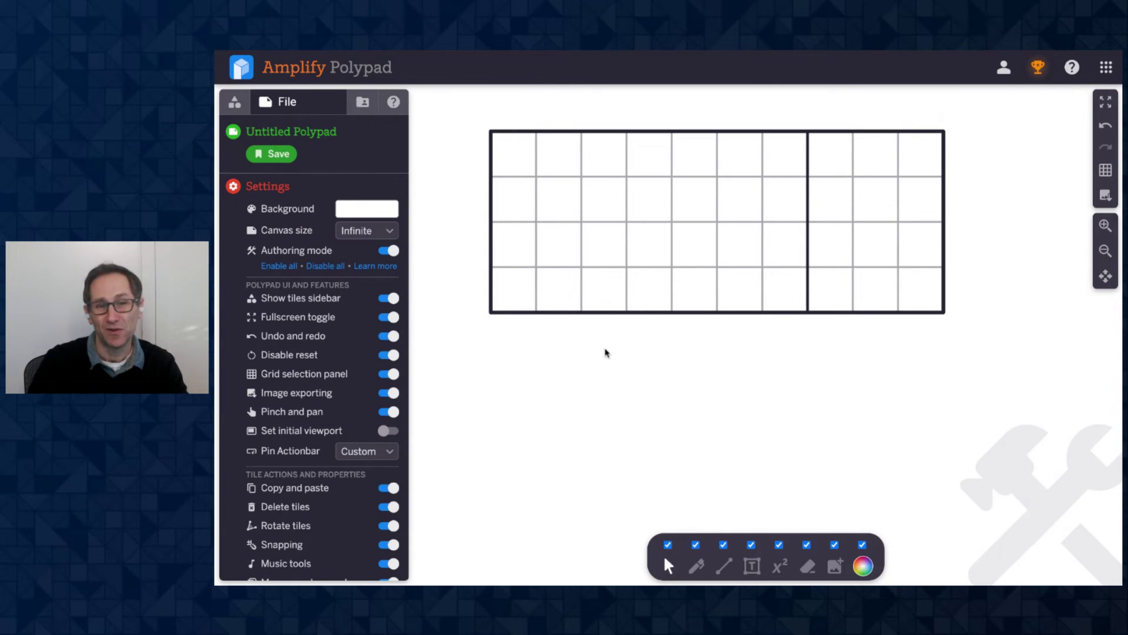
left_click(507, 297)
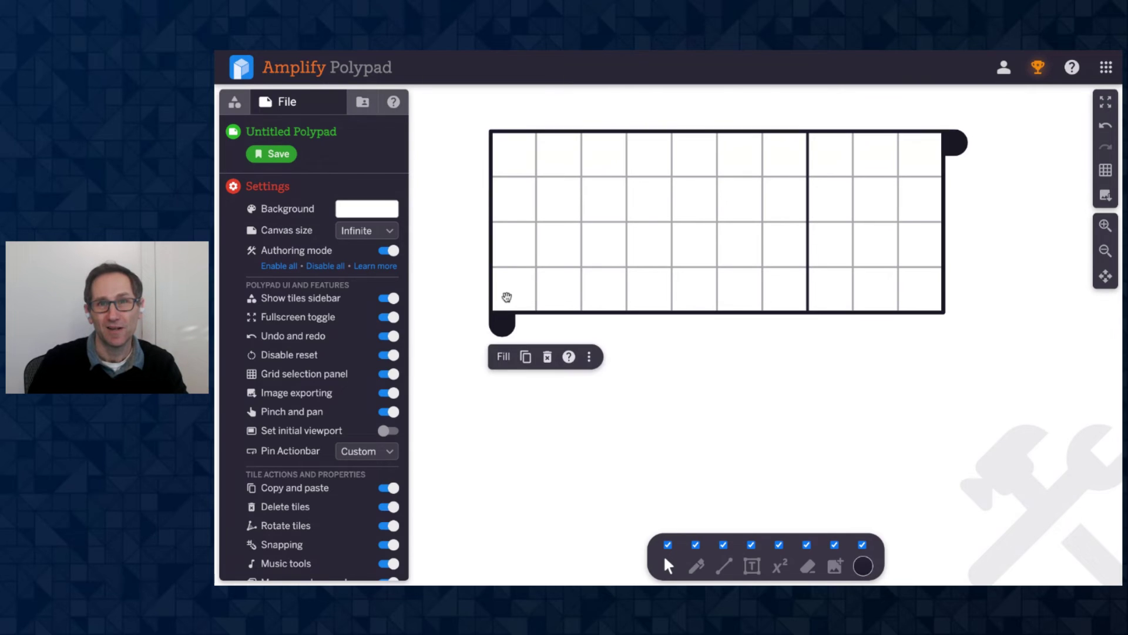
left_click_drag(941, 150, 773, 144)
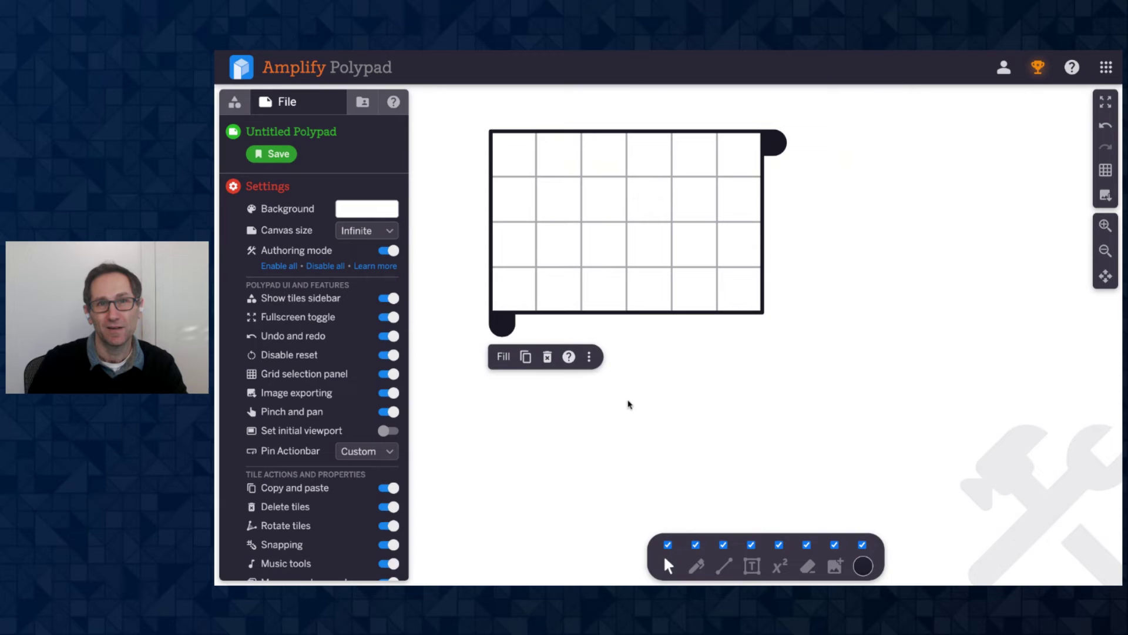
left_click(649, 392)
left_click(585, 283)
Edit the second major gridlines value in Tile Options and move the grid down-right
left_click(588, 357)
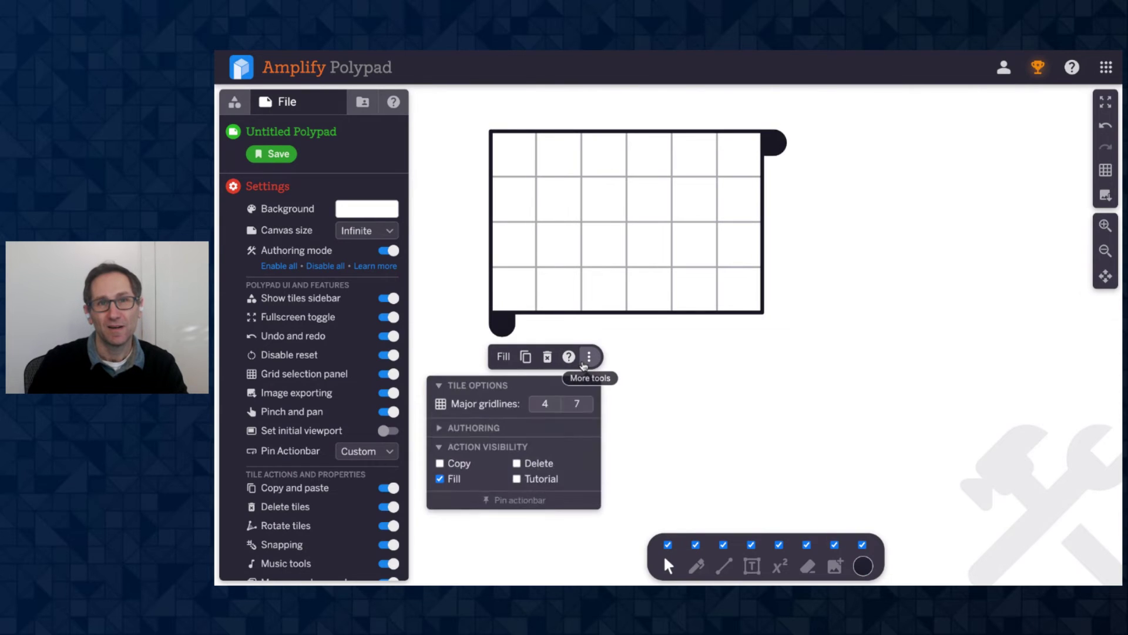
left_click(588, 403)
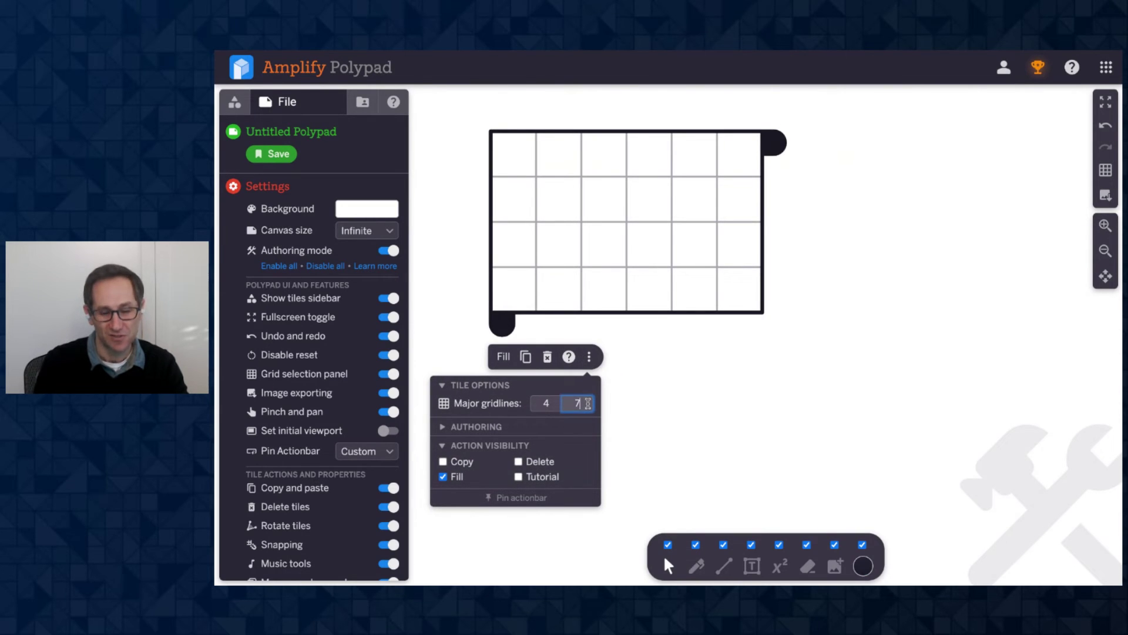
left_click(688, 397)
left_click_drag(642, 265, 706, 326)
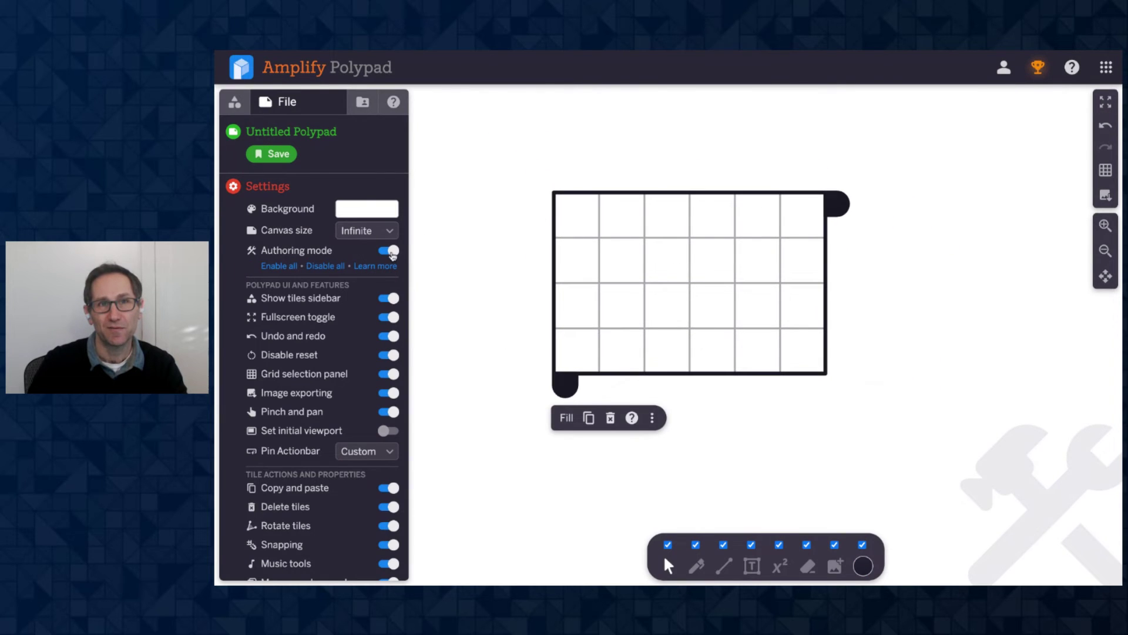
Turn authoring mode off and nudge the grid frame into place
left_click(389, 251)
left_click_drag(640, 295, 634, 278)
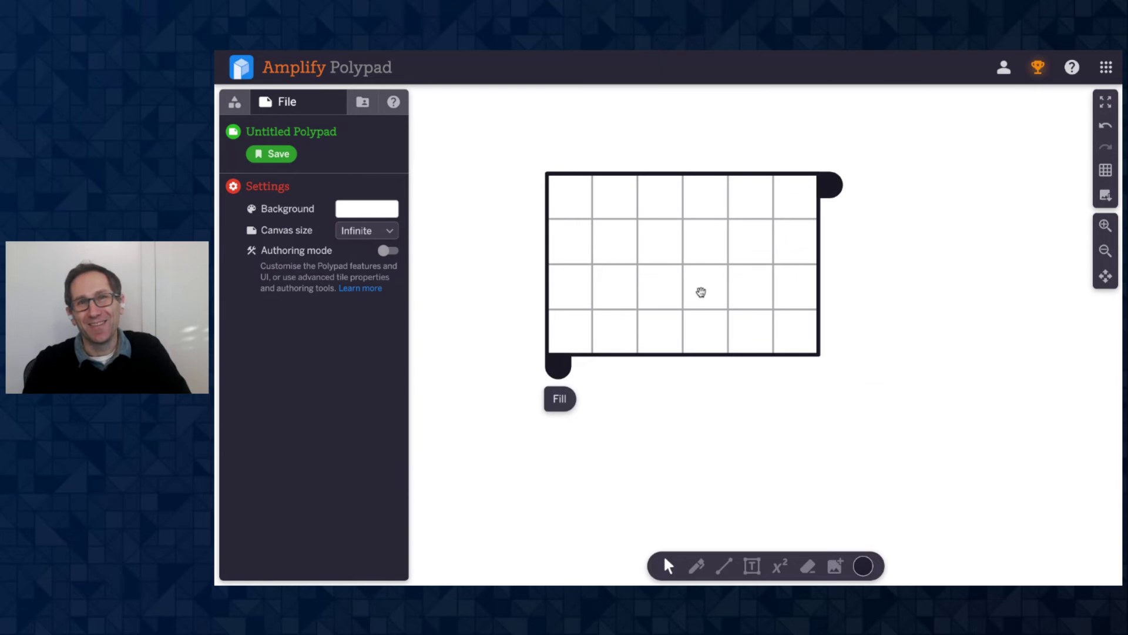
left_click_drag(592, 316, 637, 322)
scroll(717, 421, "up", 3)
scroll(699, 212, "up", 1)
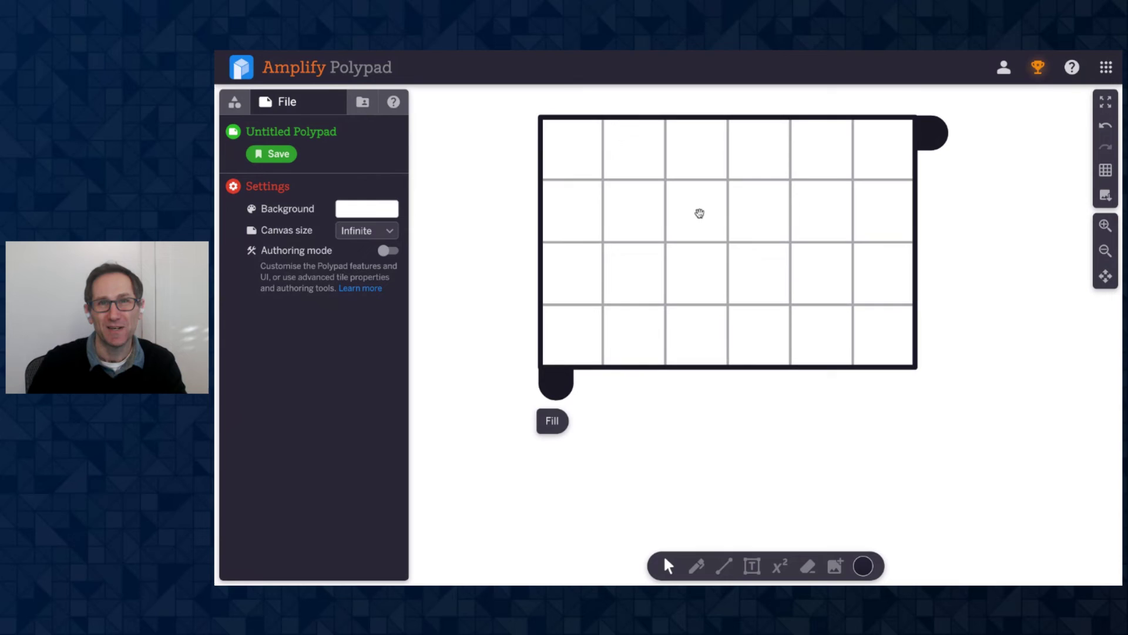
Check the What's New list, then expand the Number Bars tile collection
left_click(393, 103)
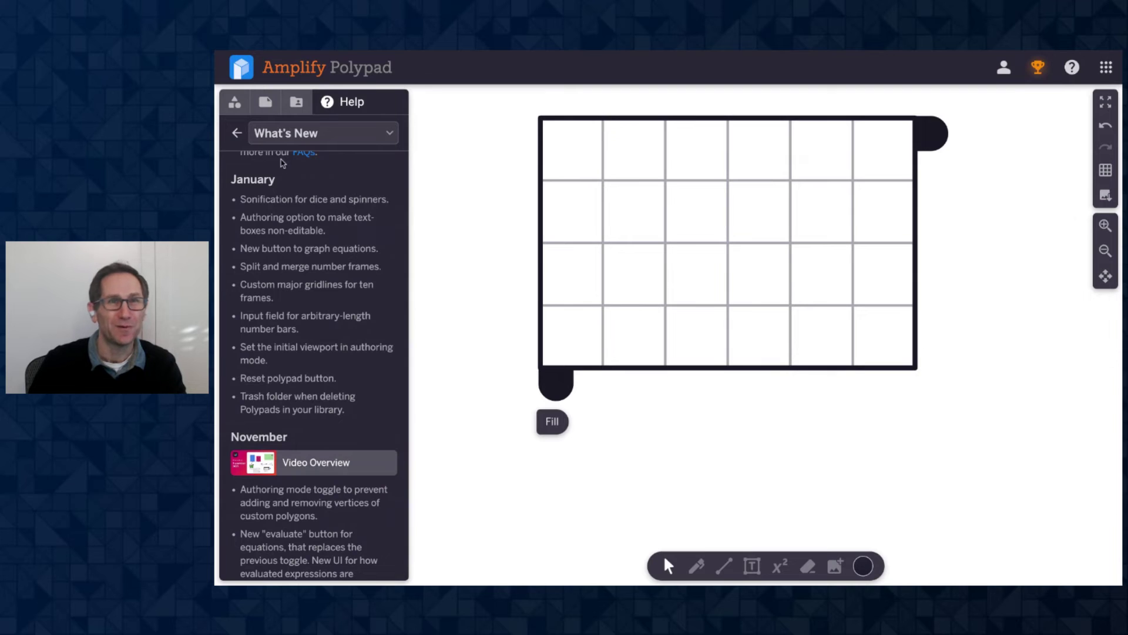
left_click(237, 103)
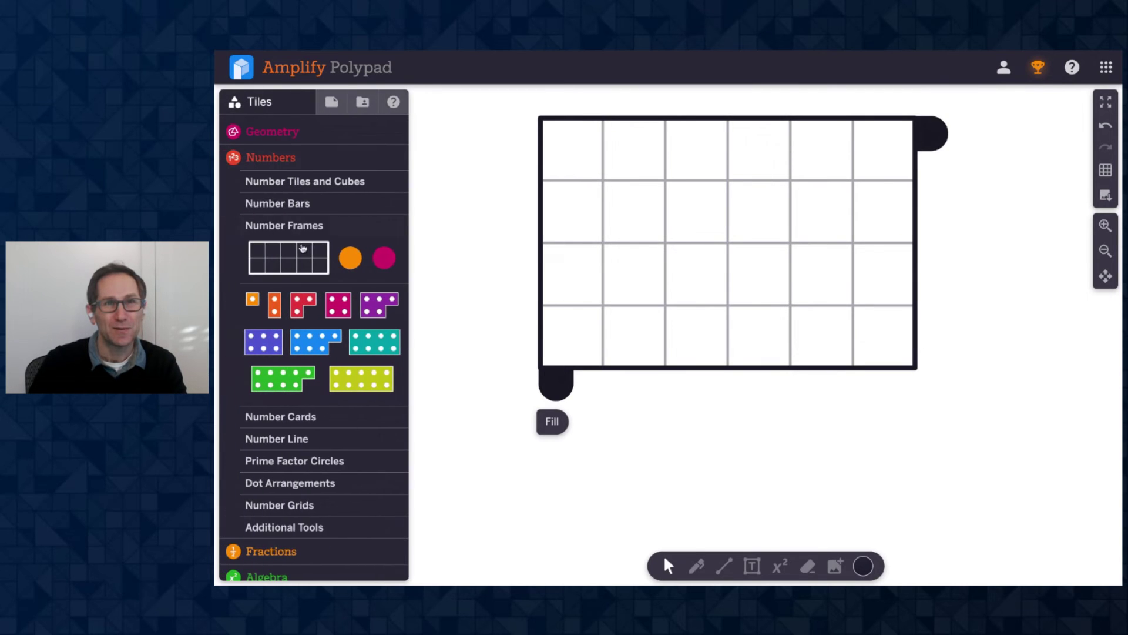
left_click(278, 203)
scroll(501, 285, "down", 3)
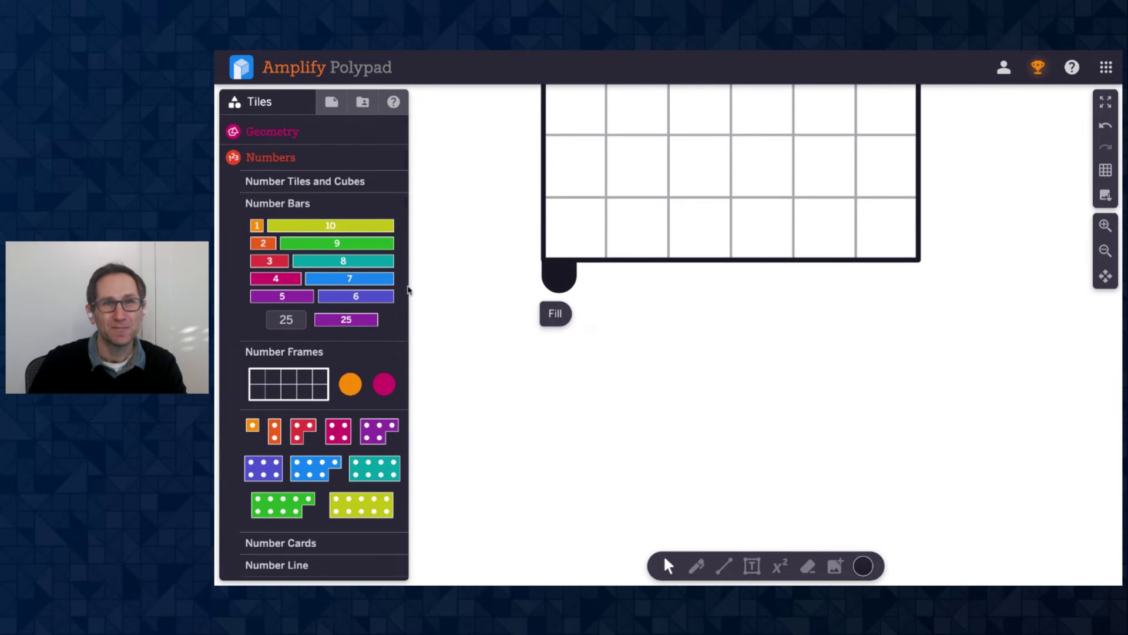
scroll(406, 290, "down", 2)
Place 7, 10 and 3 number bars and merge them into one 20 bar
left_click_drag(329, 223, 600, 398)
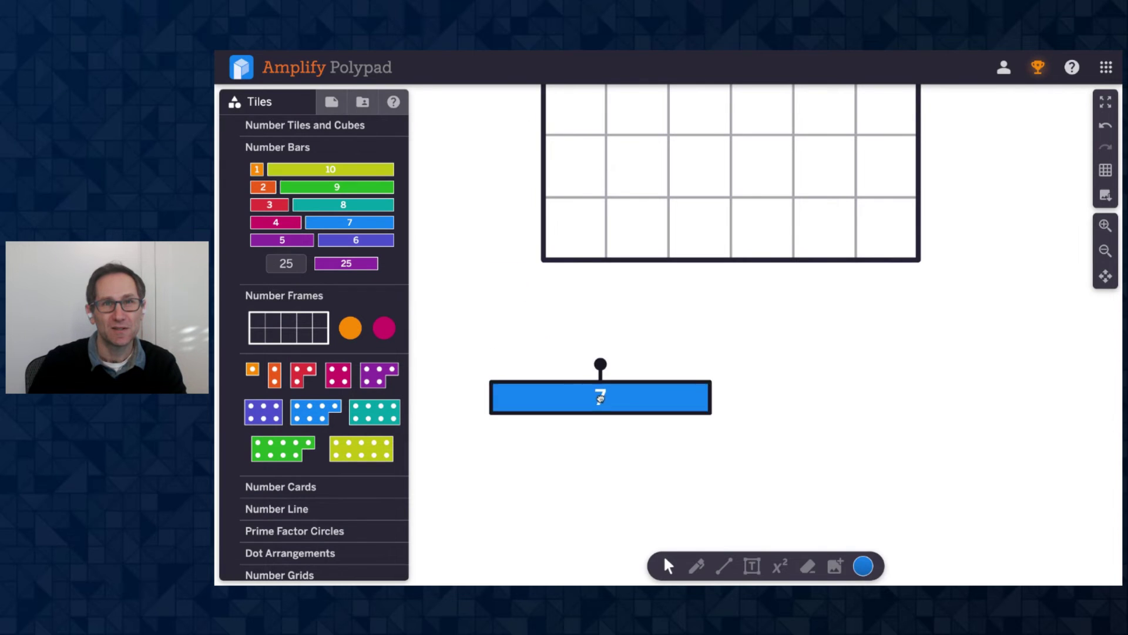
left_click_drag(331, 169, 881, 376)
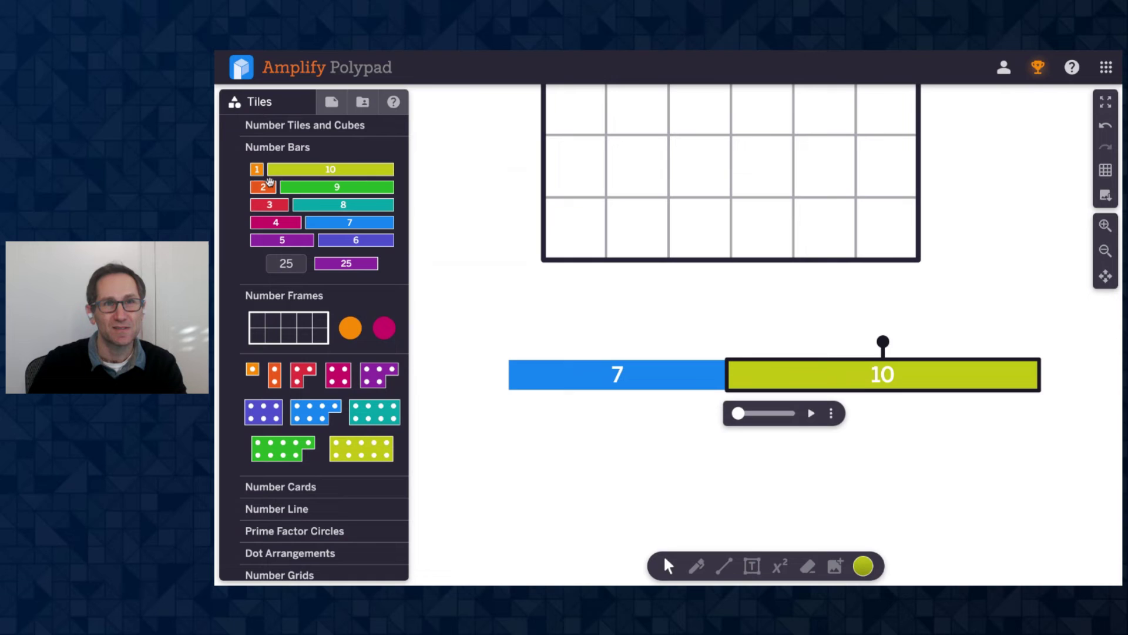
left_click_drag(270, 205, 767, 450)
scroll(781, 473, "down", 1)
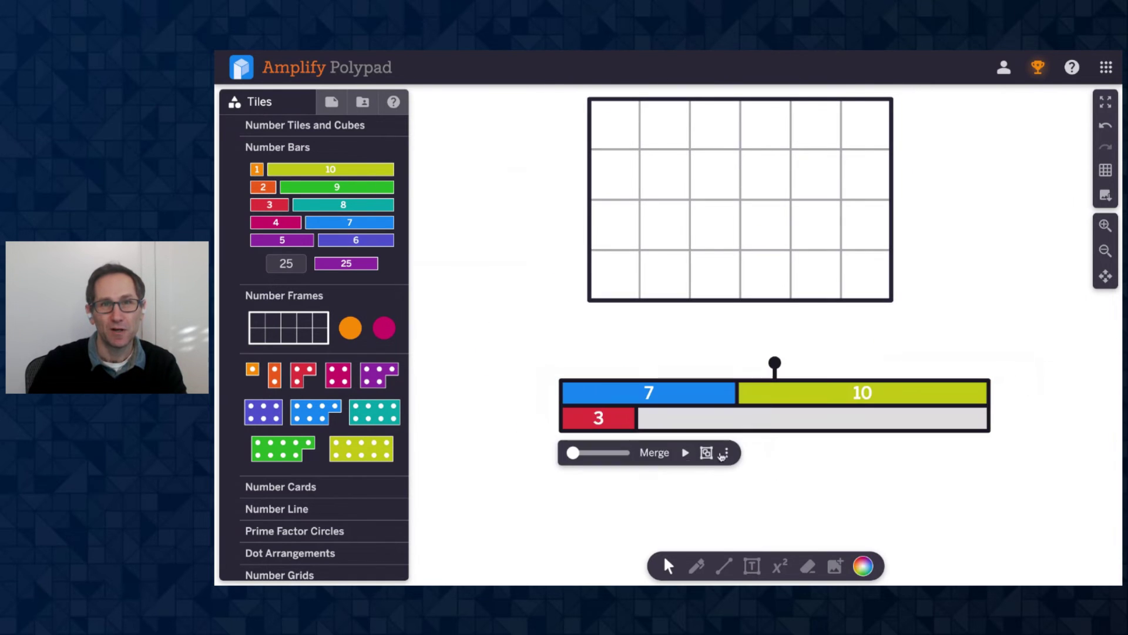
left_click(655, 453)
left_click_drag(675, 406, 670, 375)
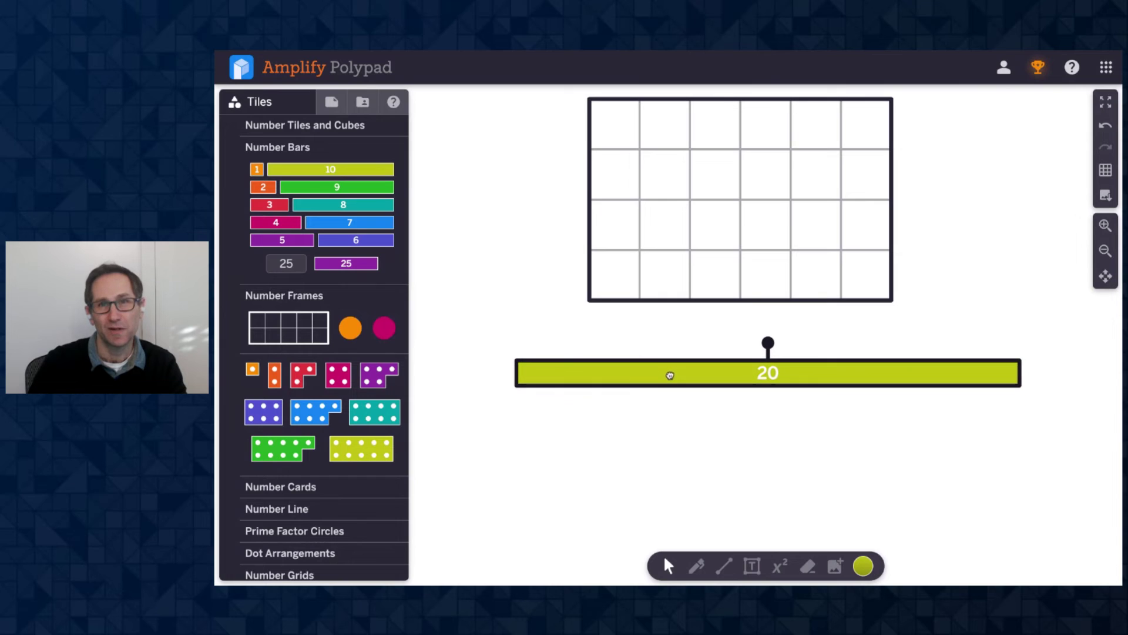
Set the custom bar length to 20 and add a 20 bar to the canvas
left_click(306, 263)
key("BackSpace")
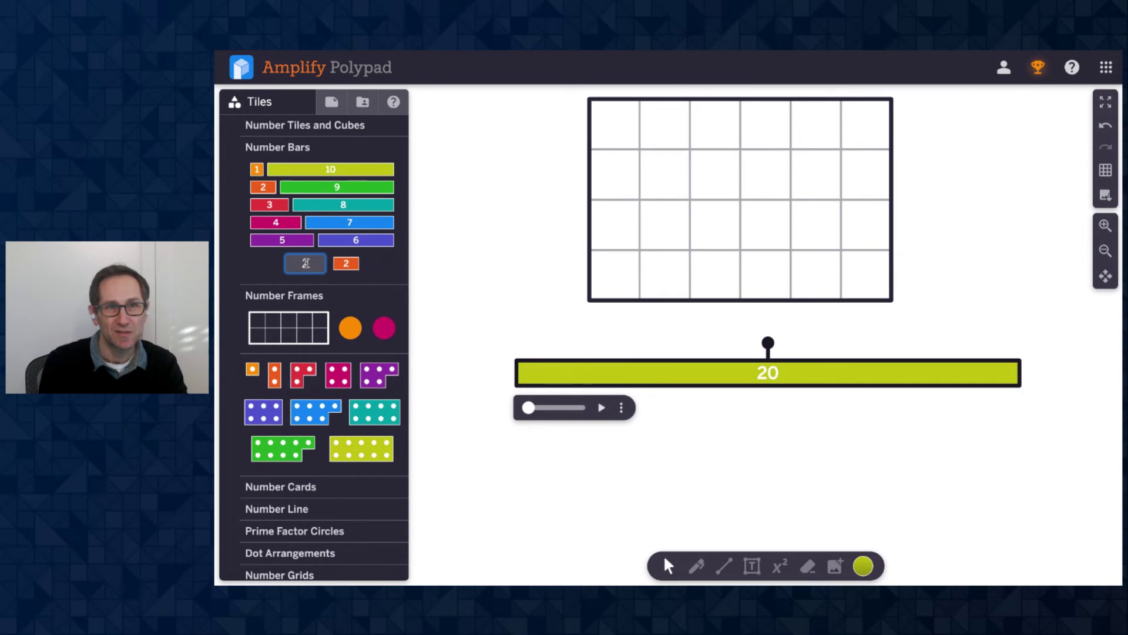
type("0")
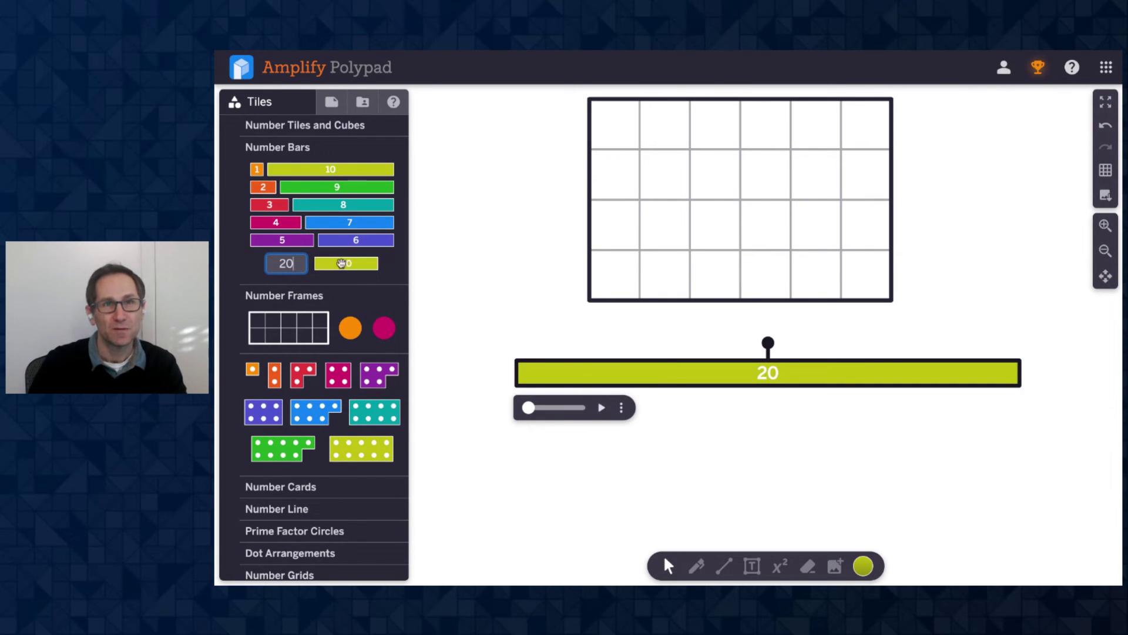
left_click_drag(344, 264, 800, 444)
Add a custom 18 bar below the 20 bars and reopen What's New
scroll(733, 345, "down", 3)
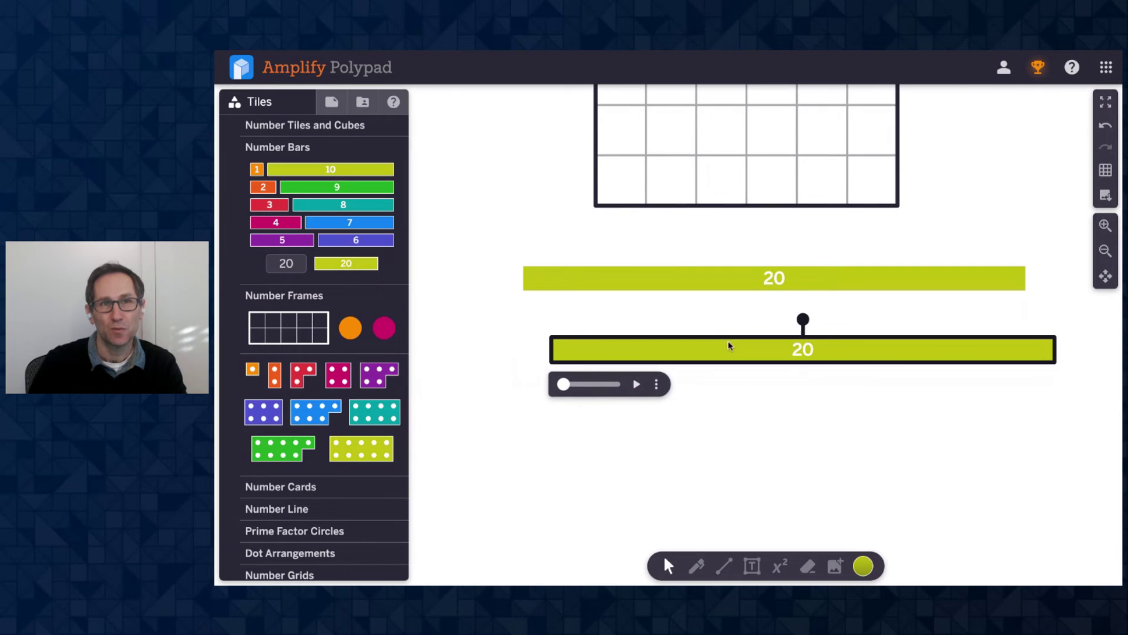
left_click(298, 265)
key("BackSpace")
key("BackSpace")
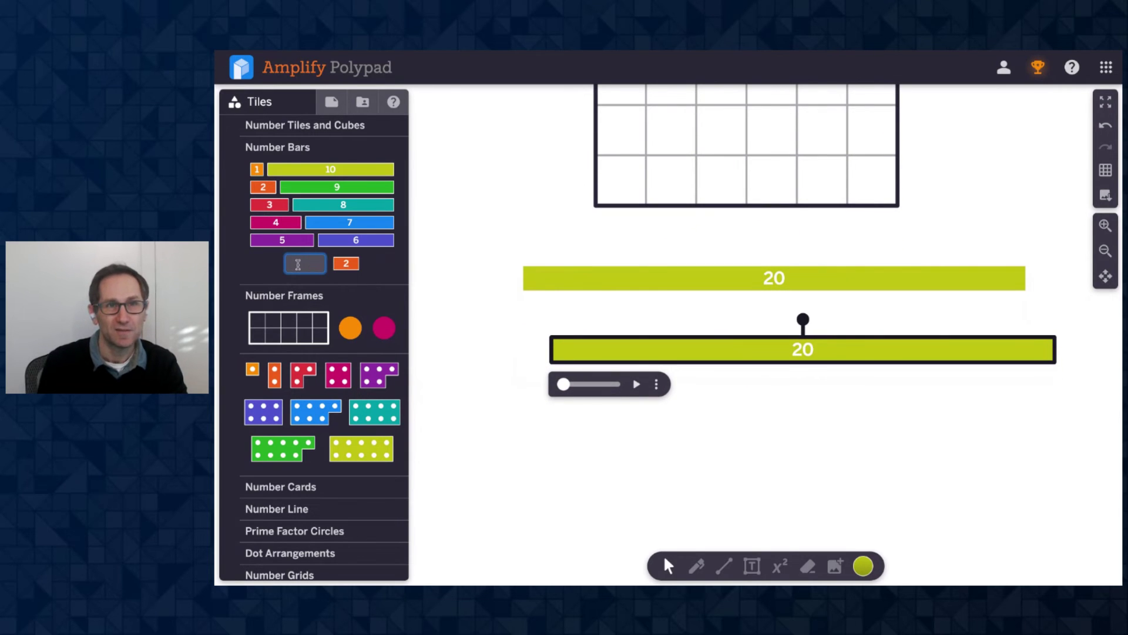
type("18")
left_click_drag(346, 263, 744, 447)
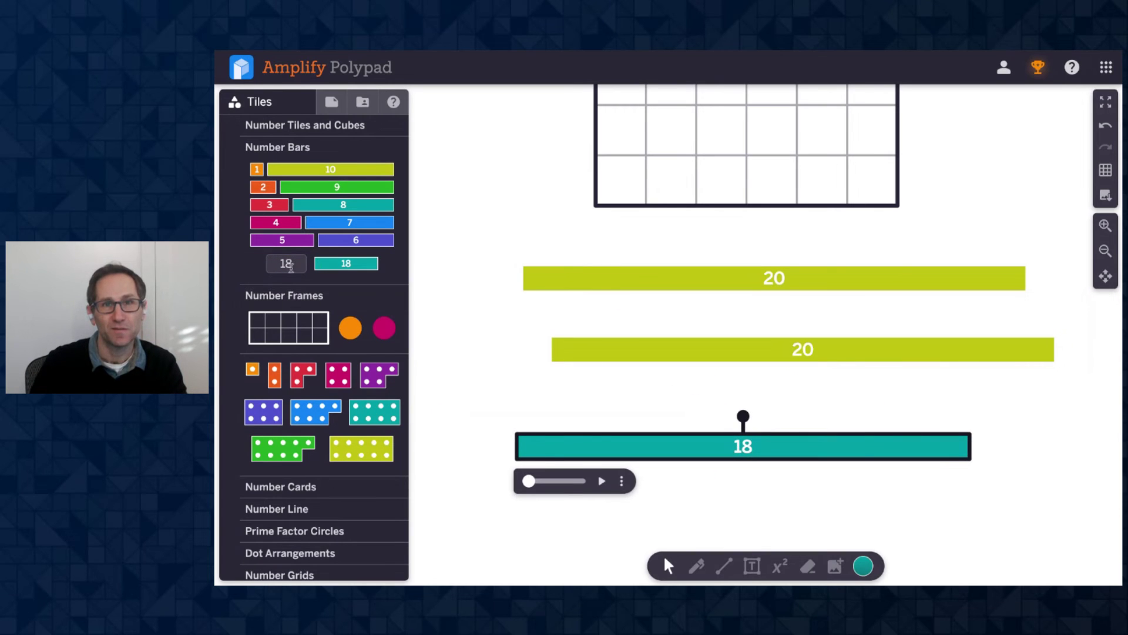
left_click(393, 102)
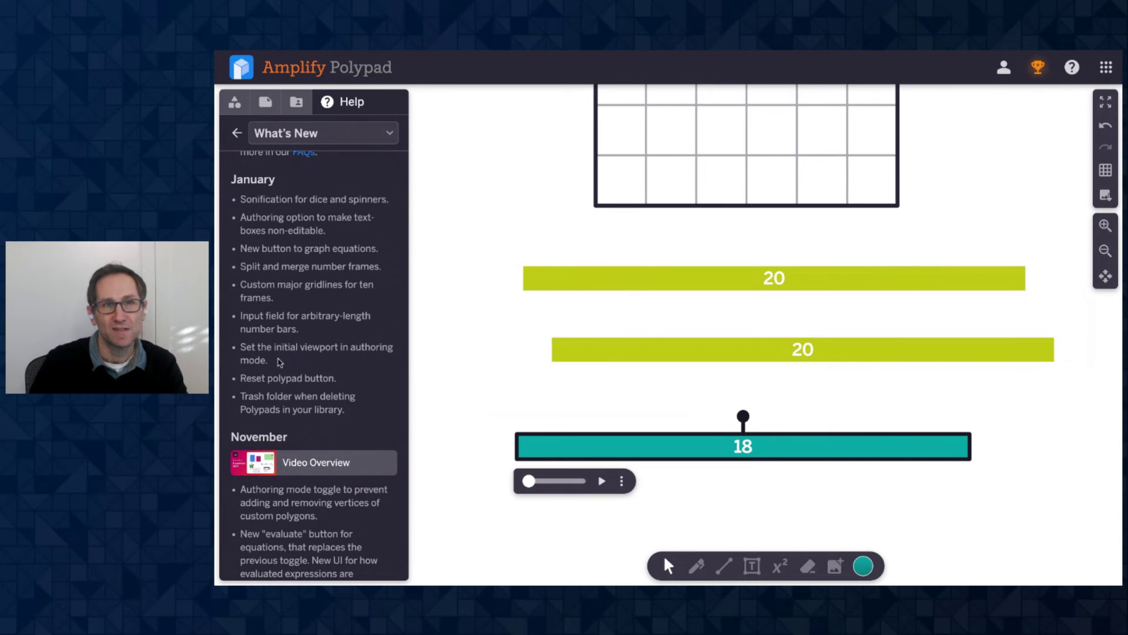
Drag the nine-dice strip up and right, above the spinner and y = 3x + 2 graph, then deselect it
scroll(580, 360, "up", 5)
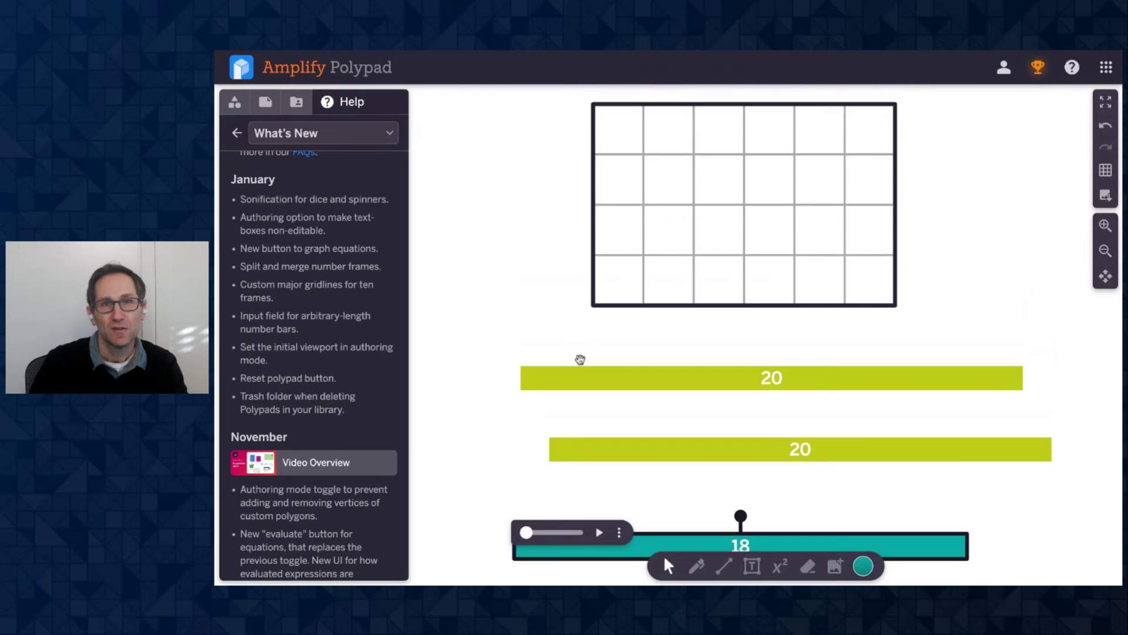
scroll(580, 359, "down", 3)
scroll(580, 359, "up", 8)
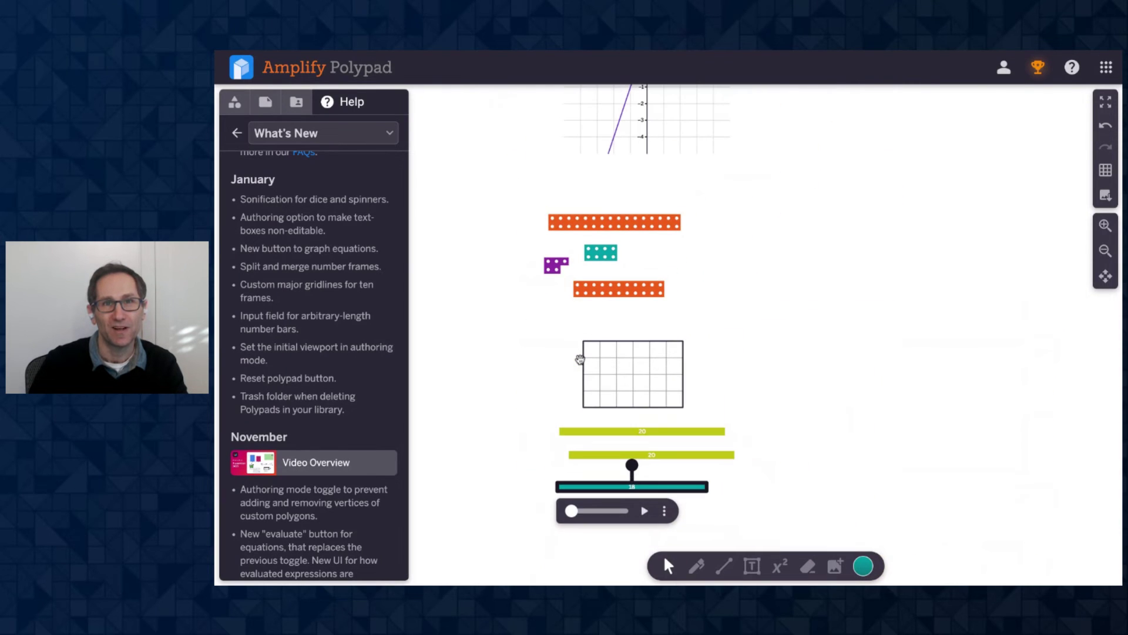
scroll(587, 450, "up", 5)
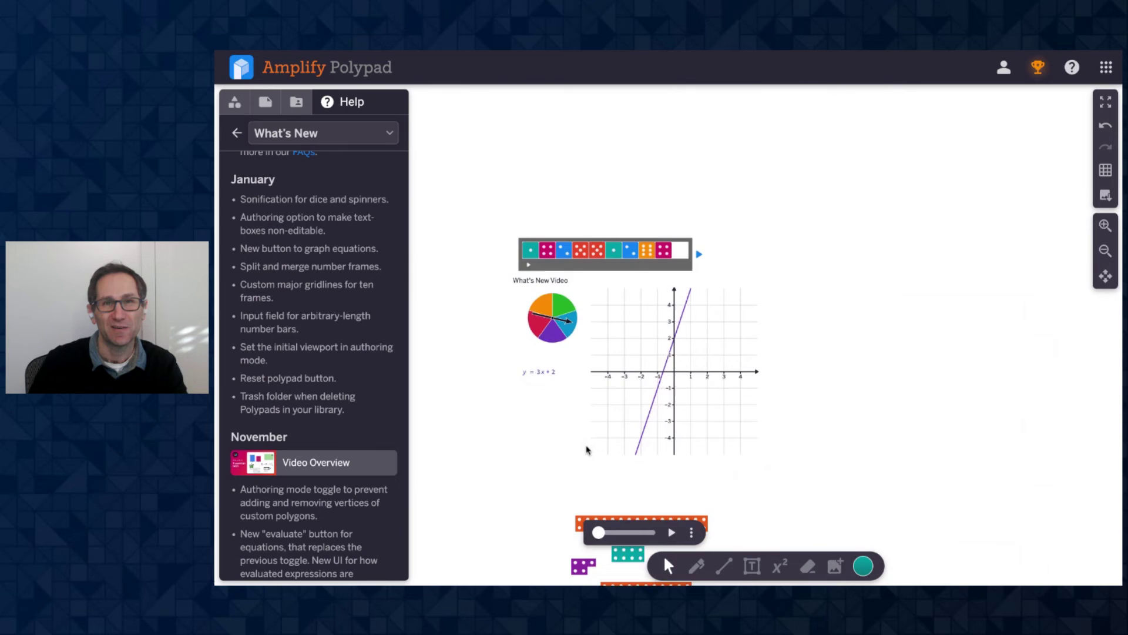
scroll(578, 392, "down", 3)
scroll(578, 393, "up", 8)
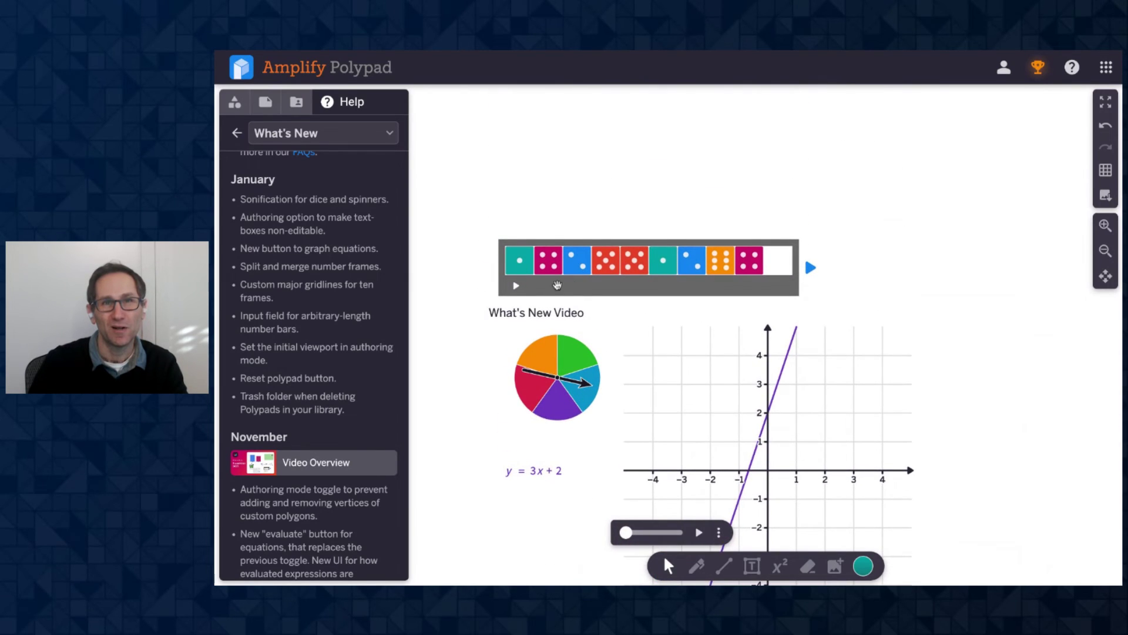
left_click_drag(574, 282, 620, 210)
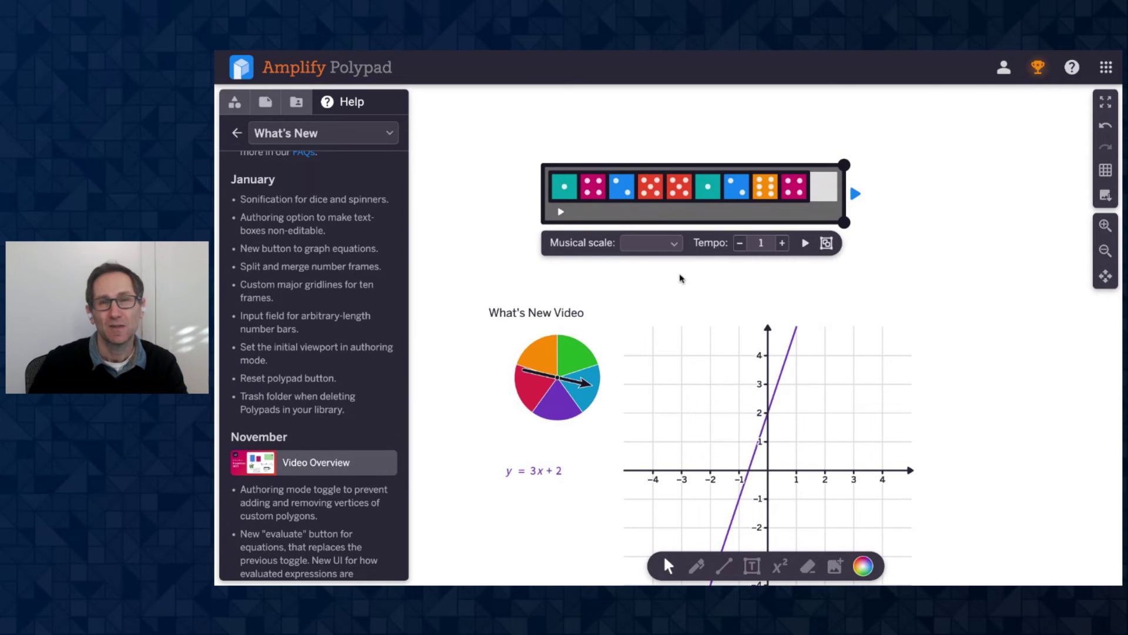
scroll(681, 288, "down", 5)
scroll(659, 327, "down", 3)
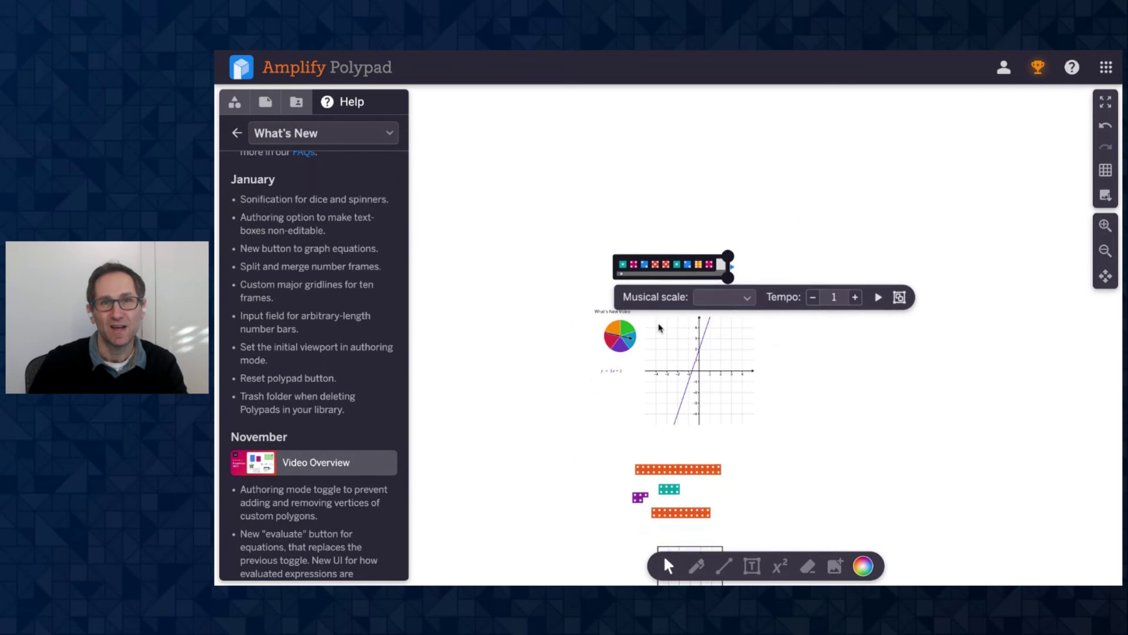
scroll(660, 327, "up", 5)
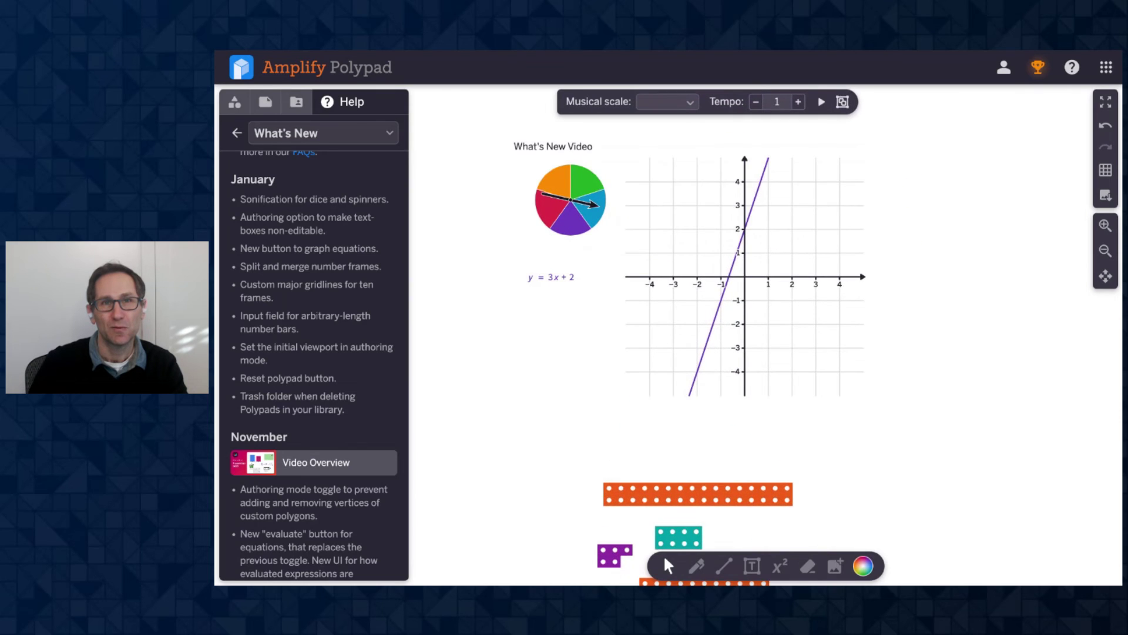
scroll(646, 341, "up", 3)
scroll(642, 360, "up", 4)
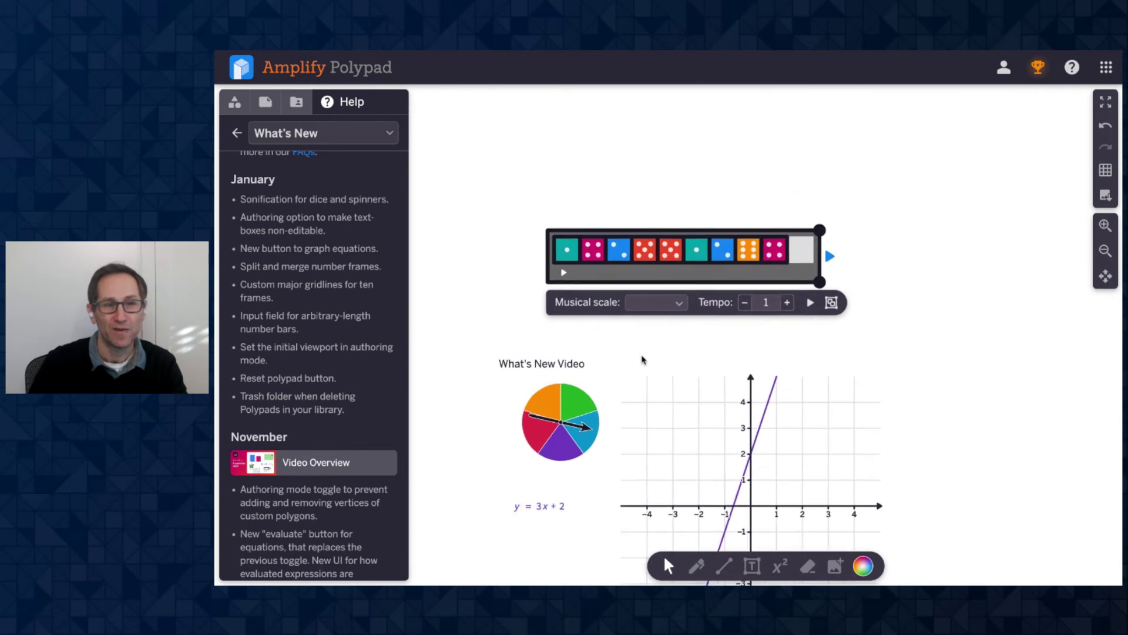
left_click(616, 327)
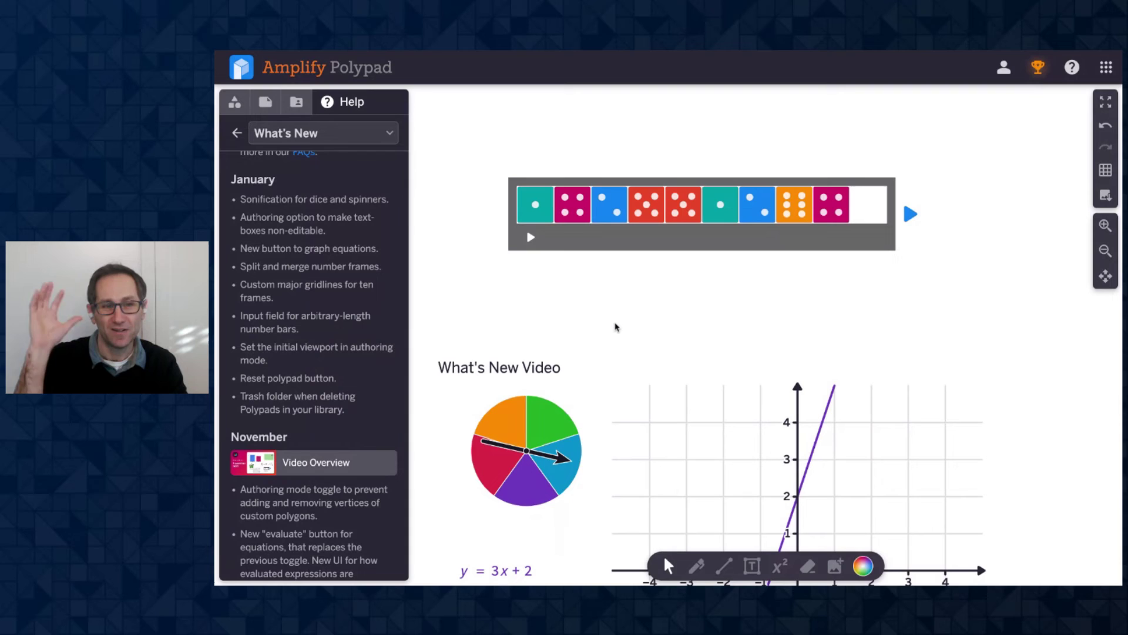
Turn on authoring mode and the 'Set initial viewport' option in file settings
left_click(266, 106)
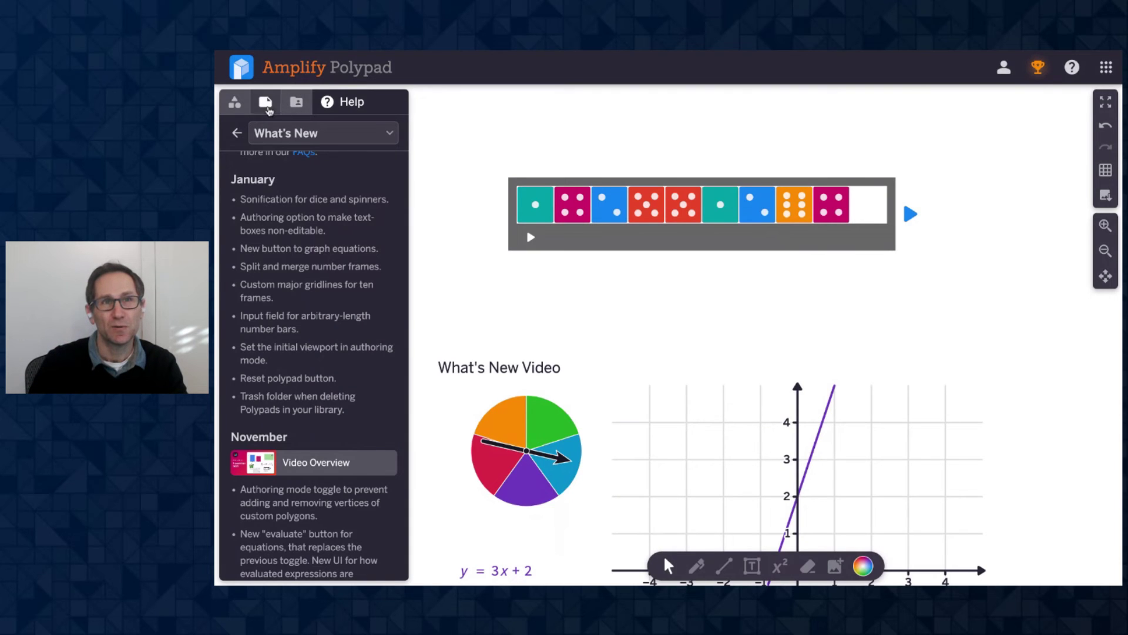
left_click(387, 252)
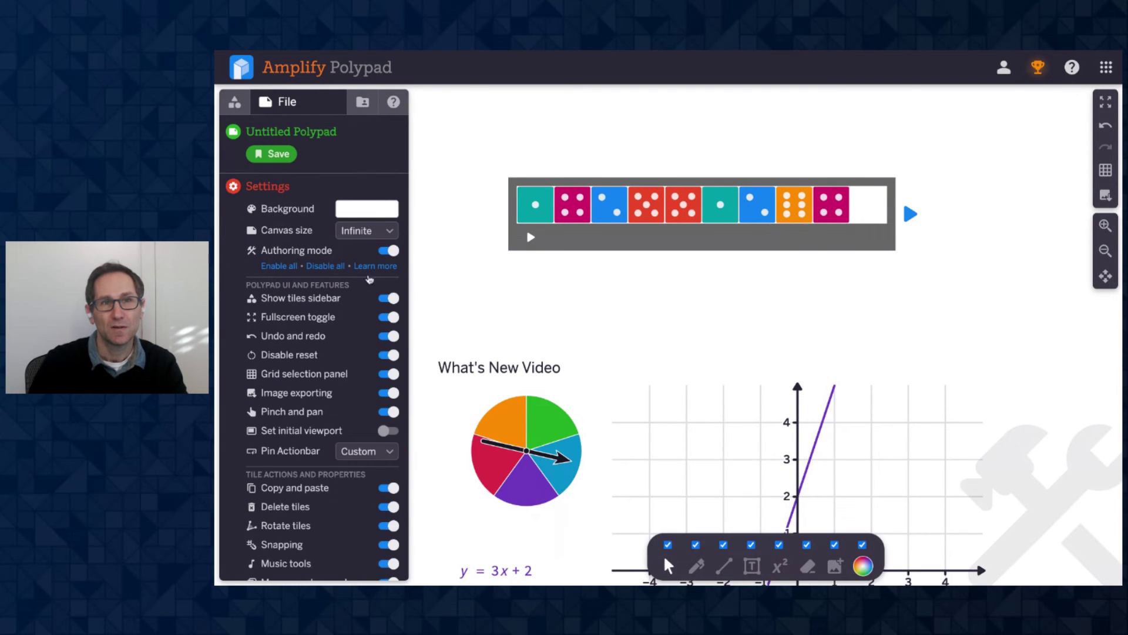
scroll(387, 382, "down", 1)
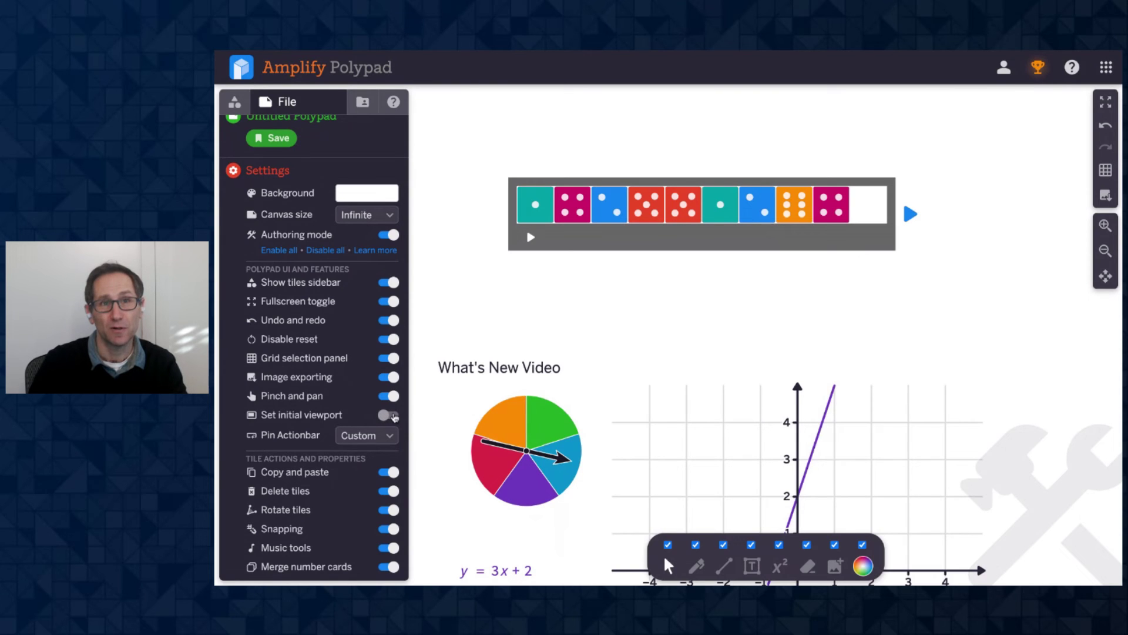
left_click(389, 416)
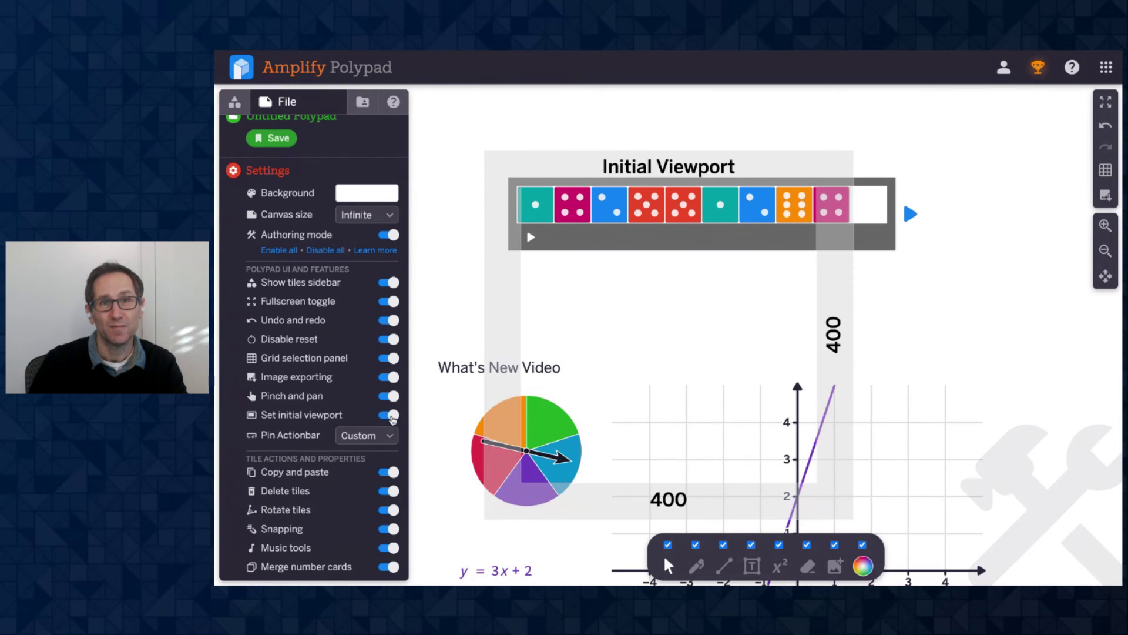
Resize the initial viewport frame to enclose the dice bar, then toggle the setting off and on
left_click_drag(622, 501, 572, 365)
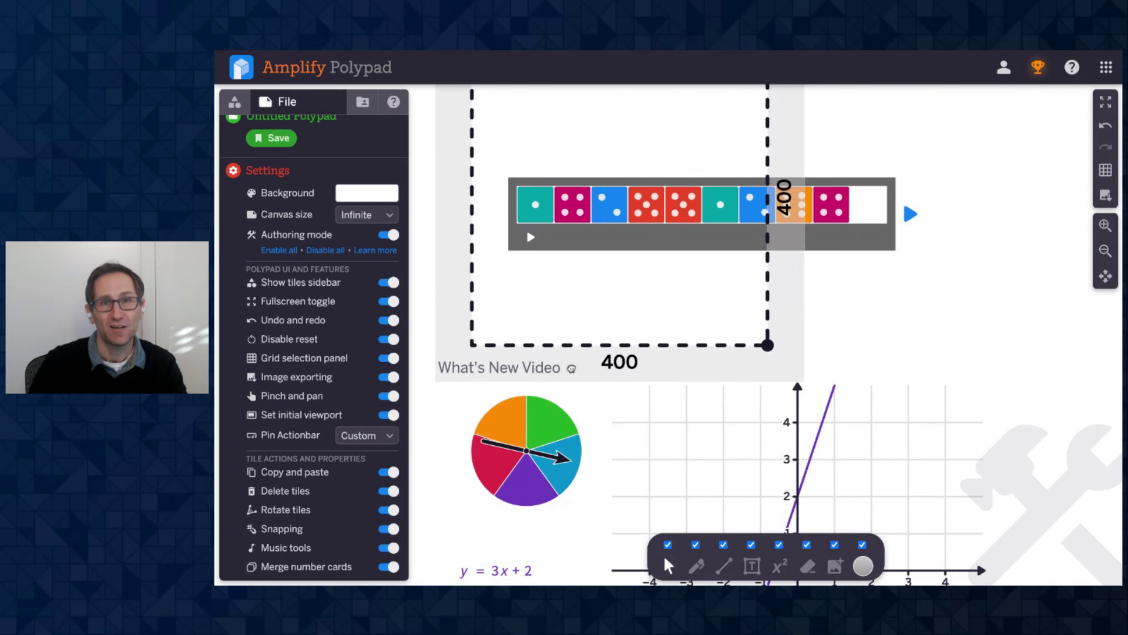
left_click_drag(768, 341, 935, 320)
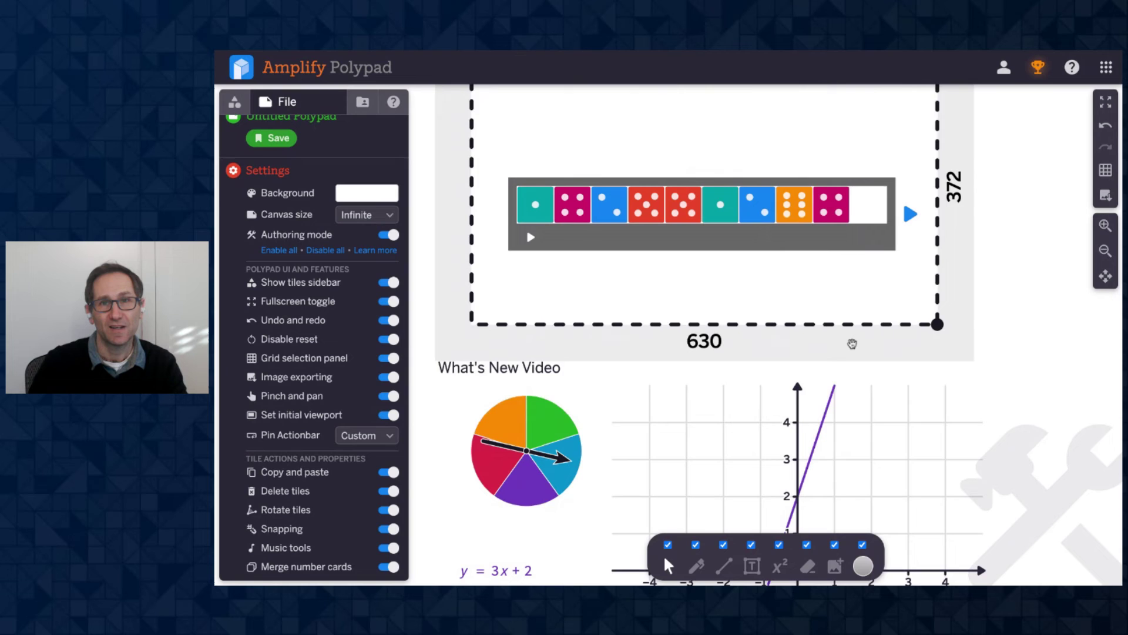
left_click_drag(964, 355, 935, 304)
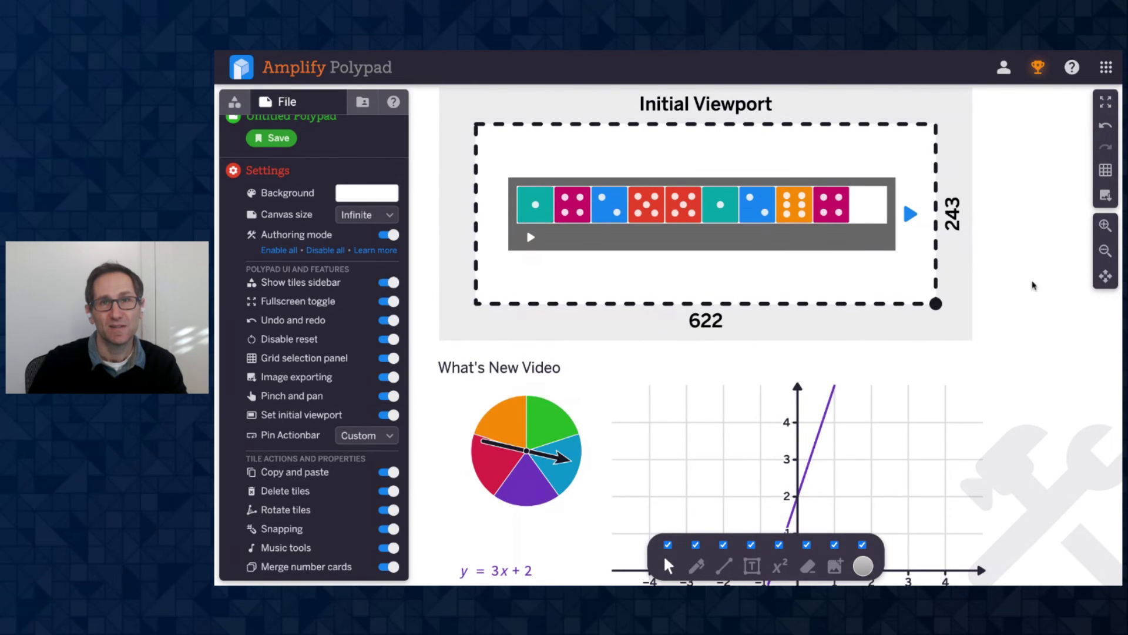
left_click(1057, 282)
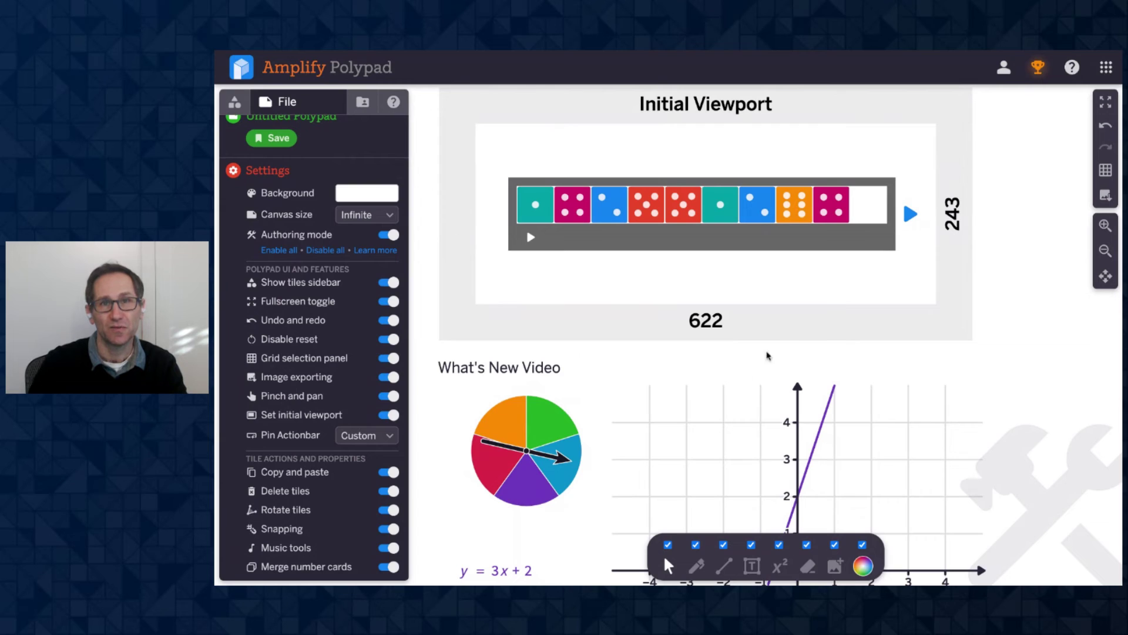
left_click(914, 325)
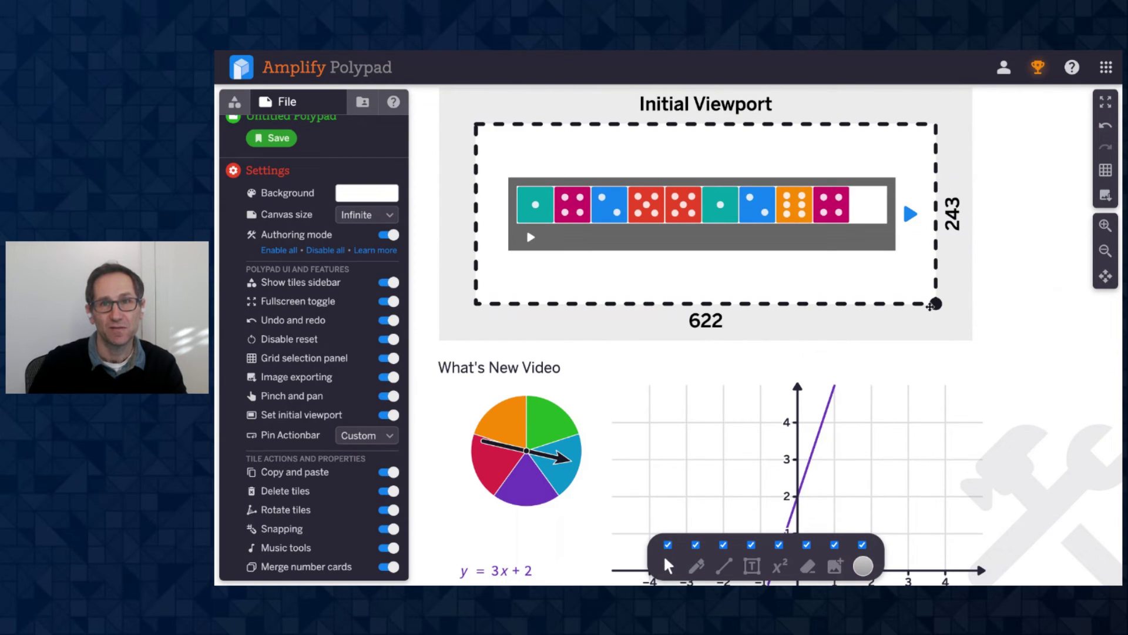
left_click_drag(936, 304, 964, 308)
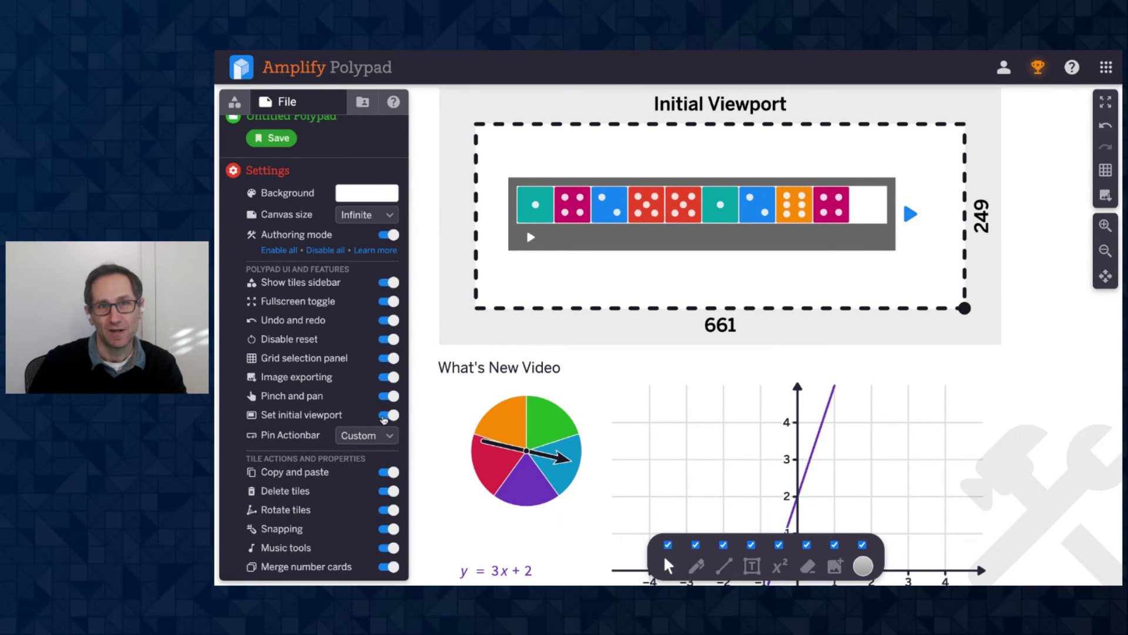
left_click(387, 415)
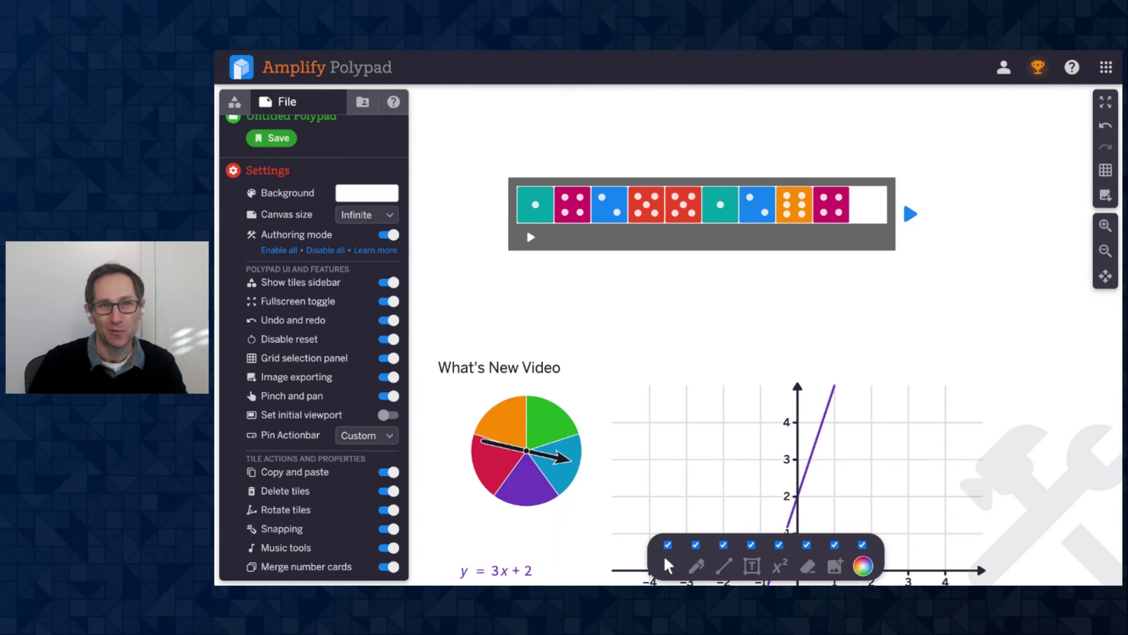
left_click(388, 415)
Reframe the initial viewport around the dice bar, disable authoring mode, and view What's New
left_click_drag(630, 488, 599, 461)
left_click_drag(786, 440, 946, 298)
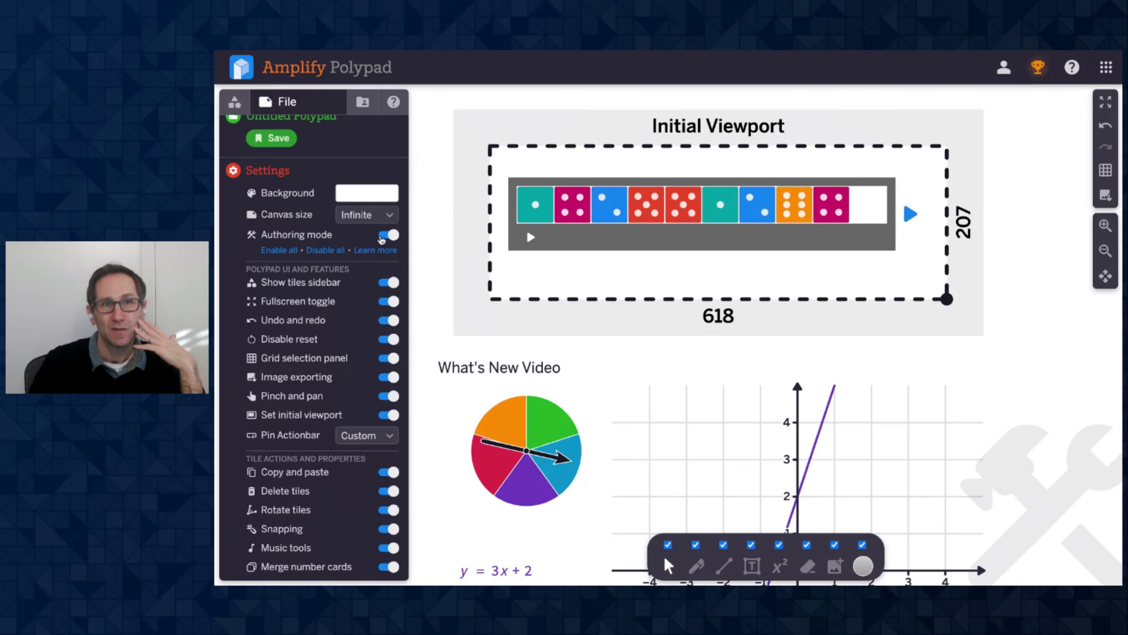
left_click(385, 235)
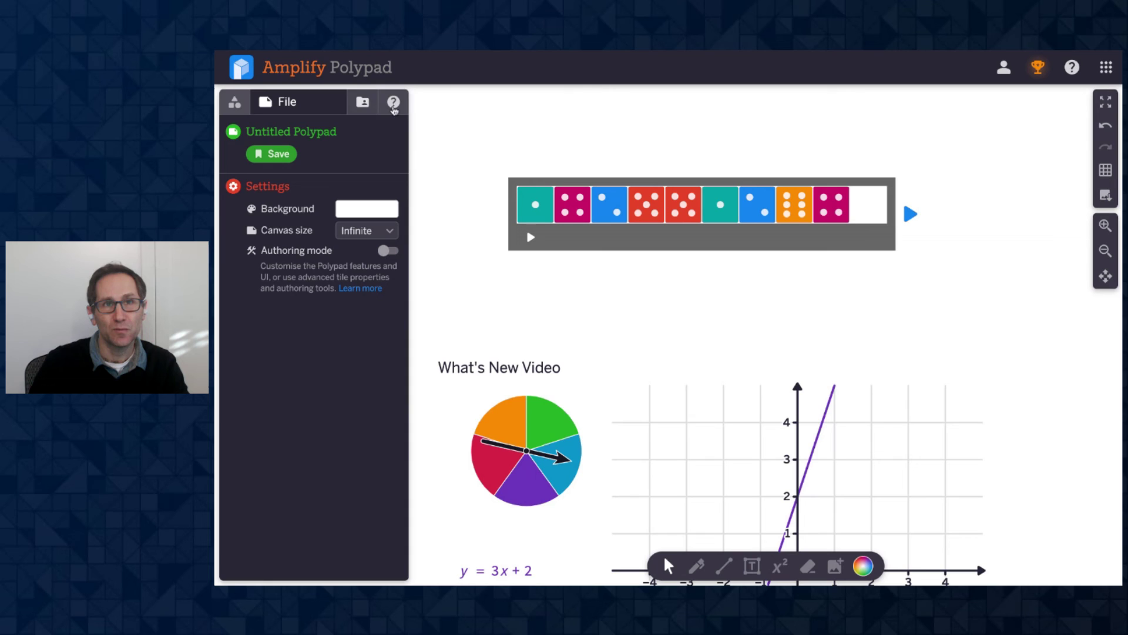
left_click(393, 101)
scroll(319, 298, "down", 1)
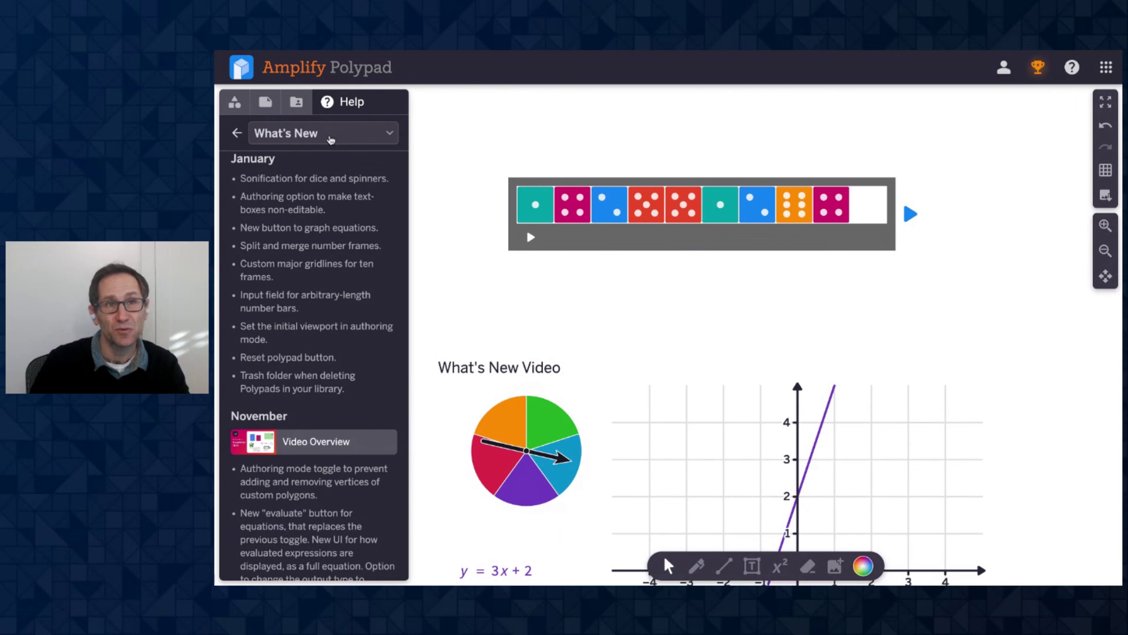
Re-enable authoring mode and switch off 'Disable reset' in file settings
left_click(331, 139)
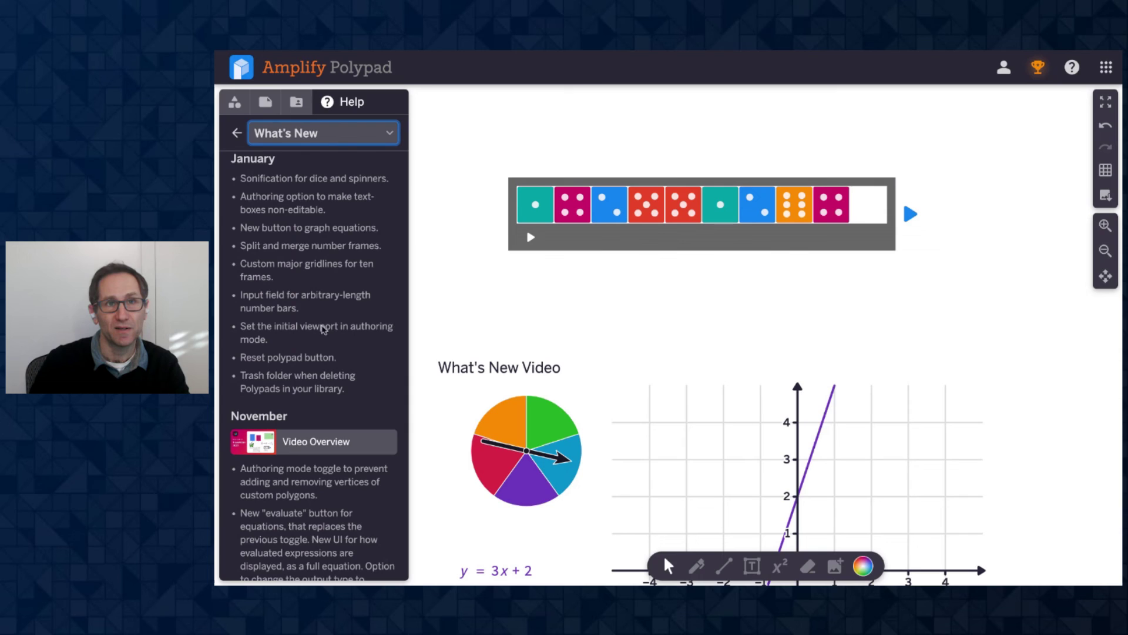
left_click(264, 104)
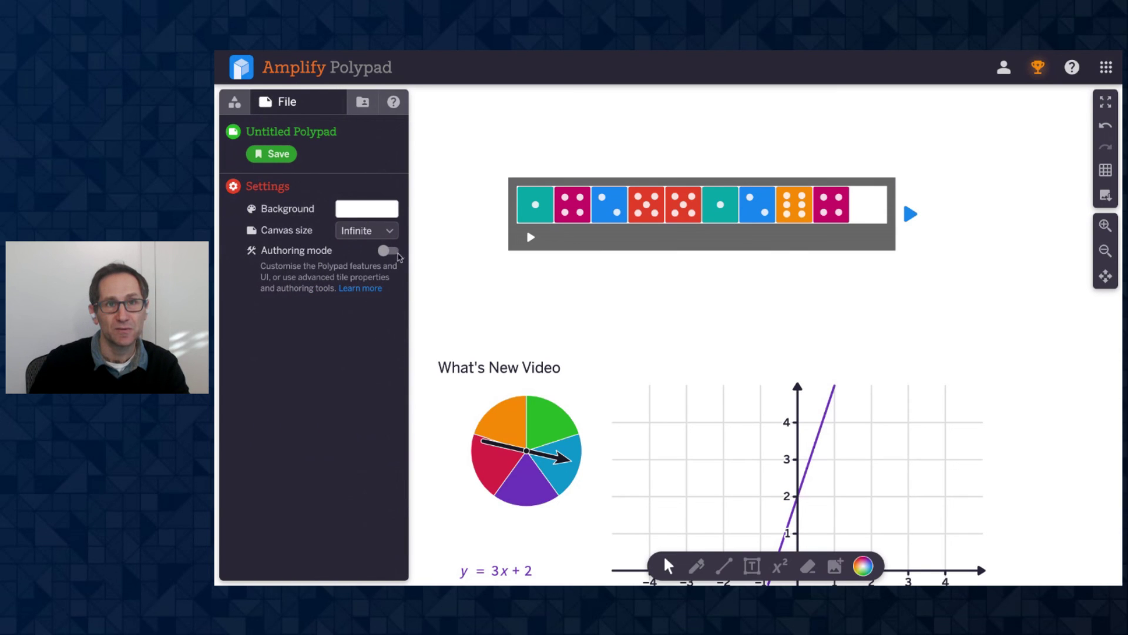
left_click(388, 251)
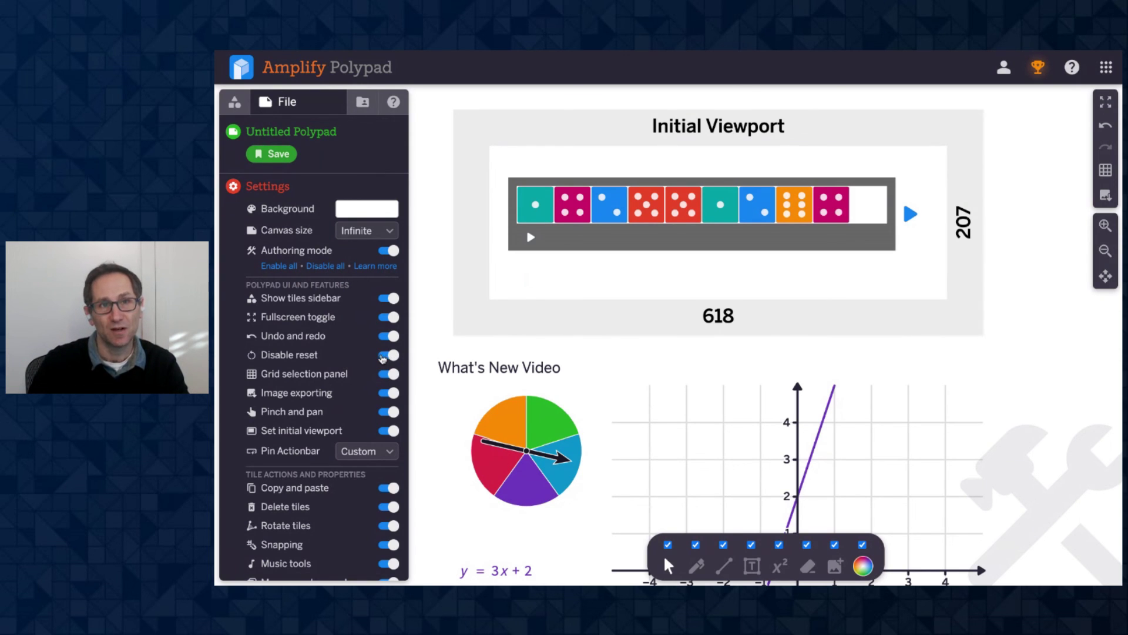
left_click(386, 356)
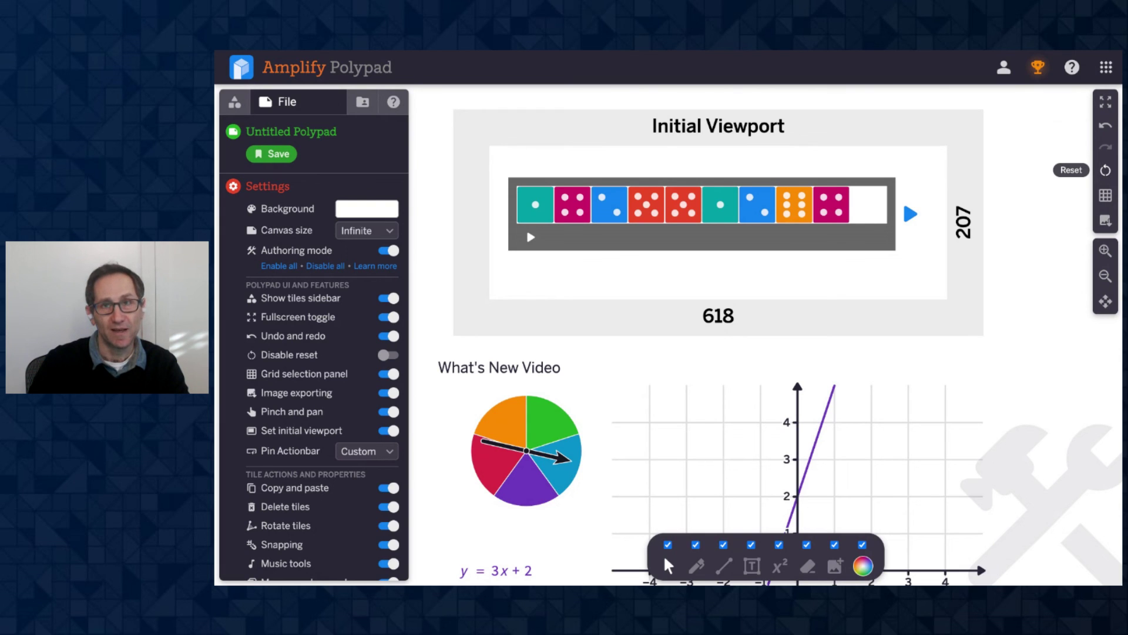
Start a reset of the polypad, cancel it, and reopen What's New
left_click(1105, 170)
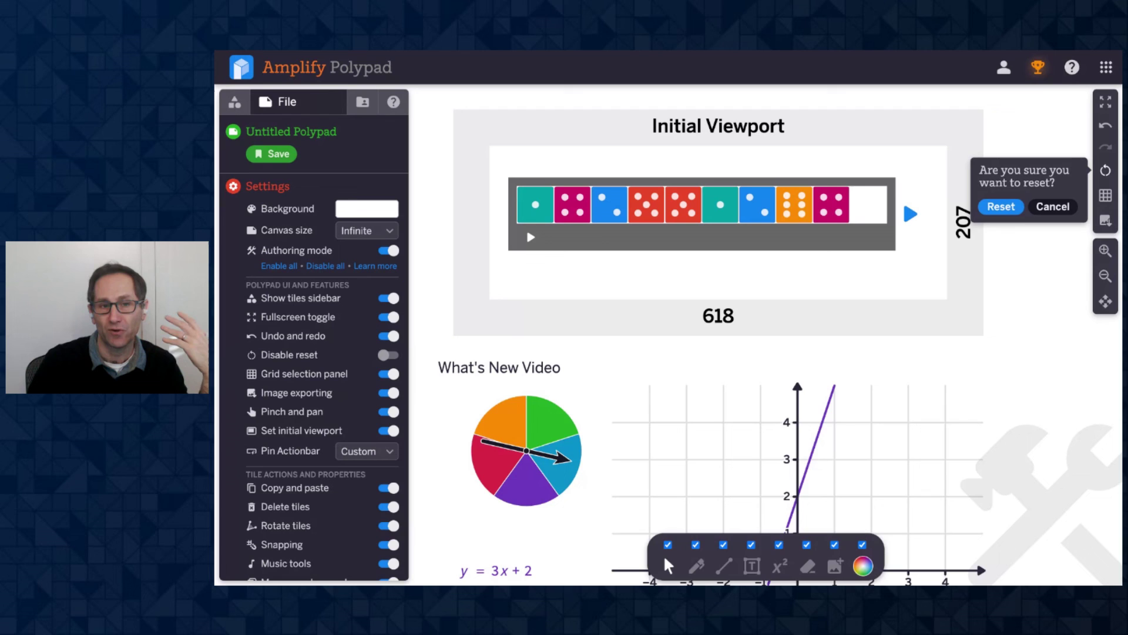
left_click(1052, 207)
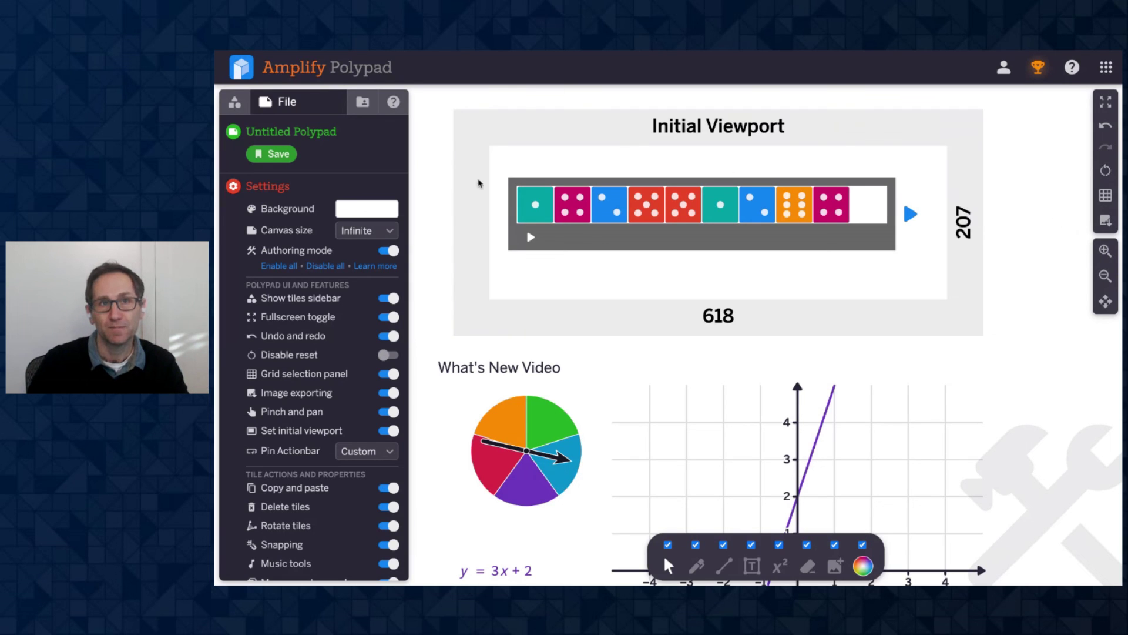
left_click(392, 112)
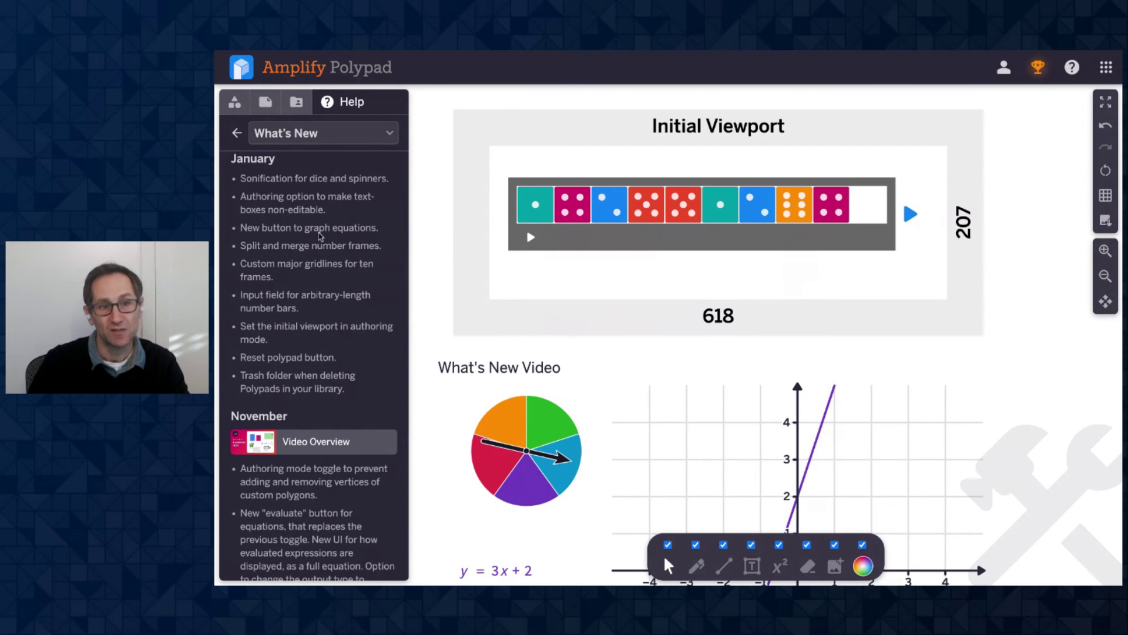
Browse the Library folders, then return to the Tiles panel with Number Bars and Number Frames
left_click(297, 101)
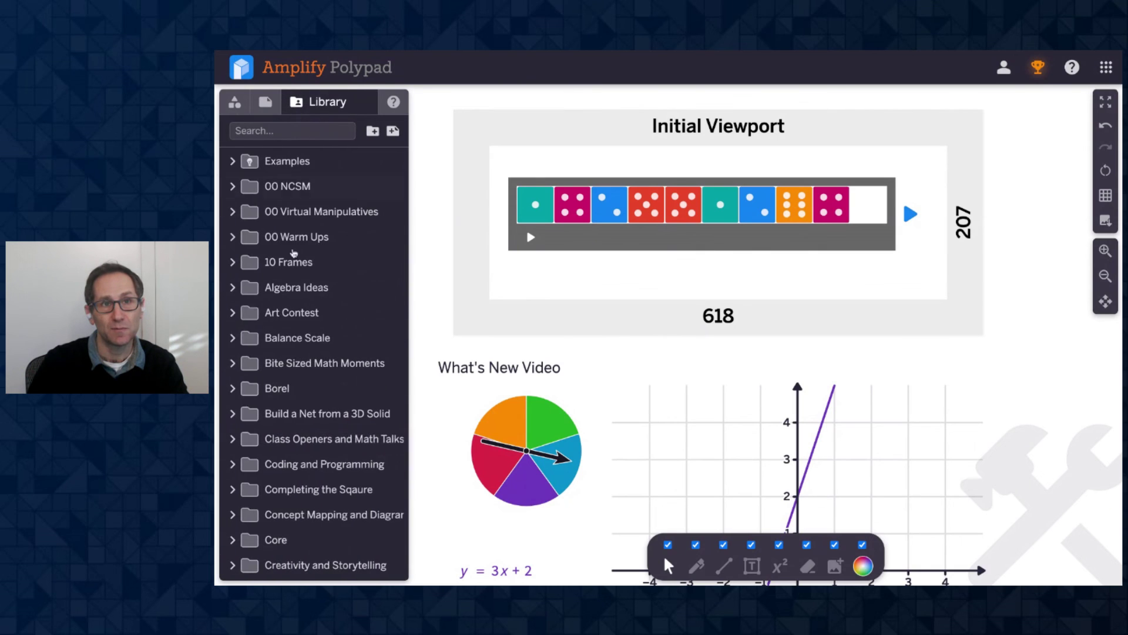
scroll(298, 338, "down", 5)
scroll(281, 406, "up", 6)
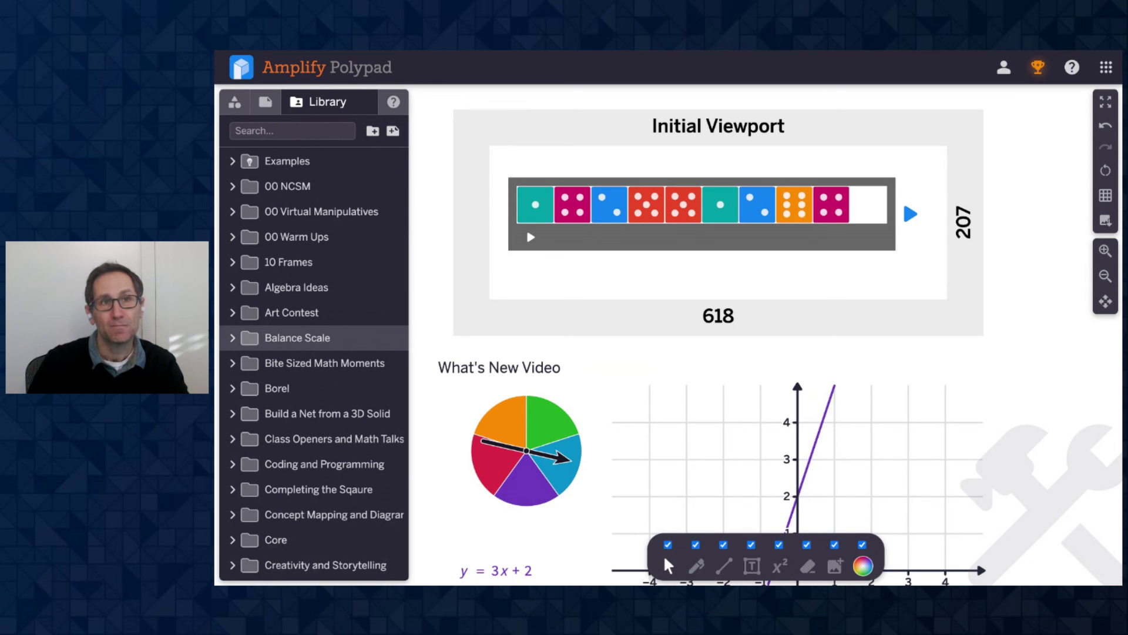
left_click(236, 104)
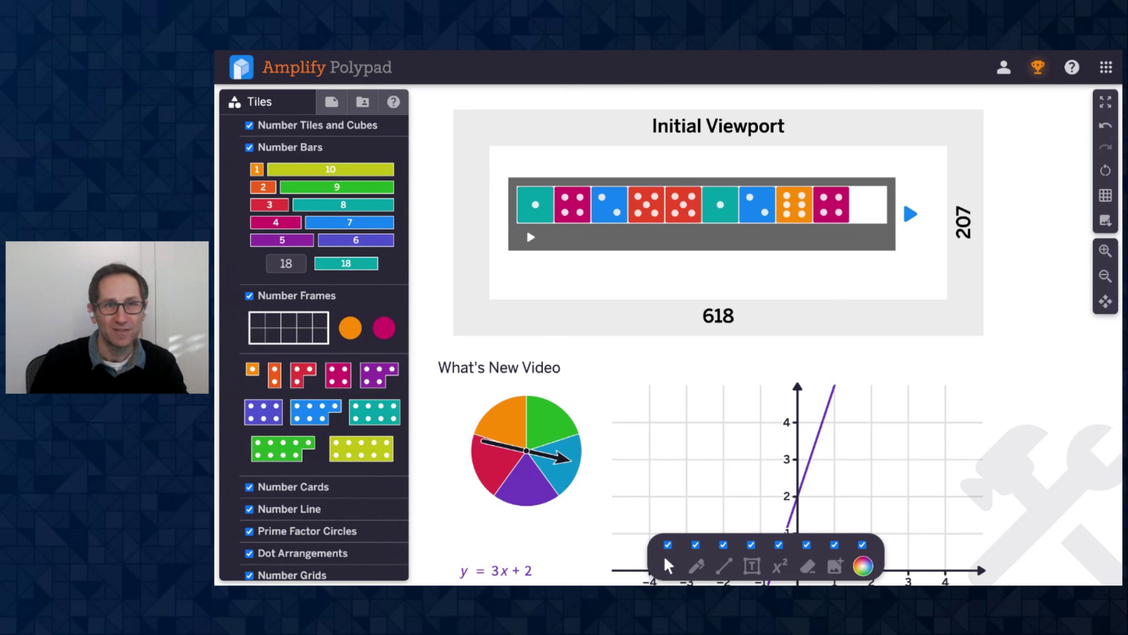
Switch authoring mode off in File settings and show the January What's New list
left_click(331, 102)
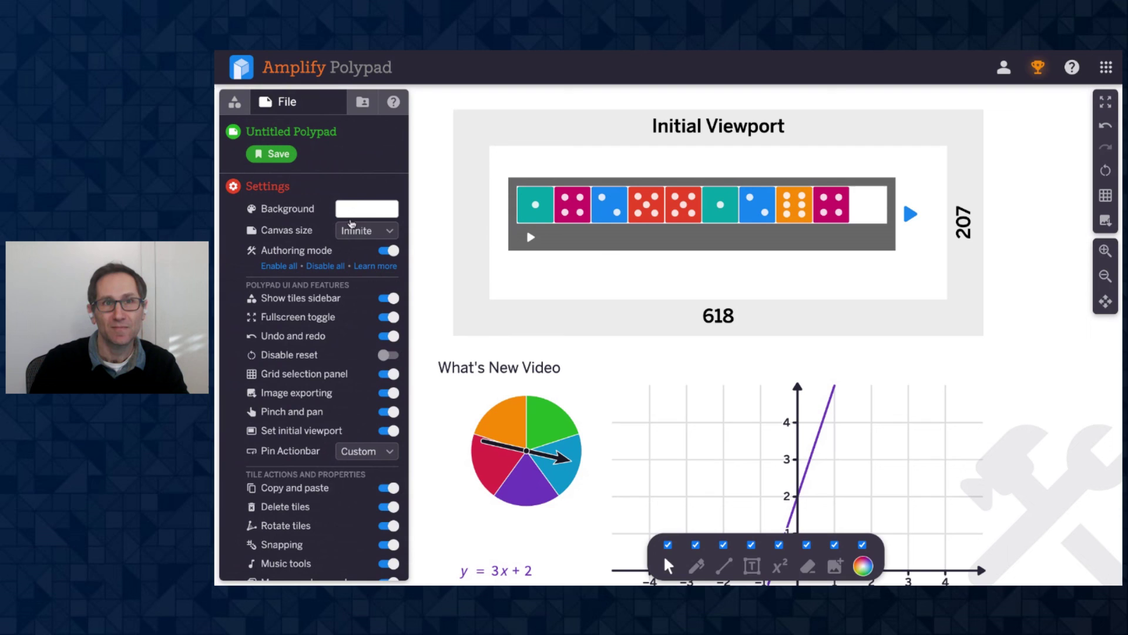
left_click(381, 253)
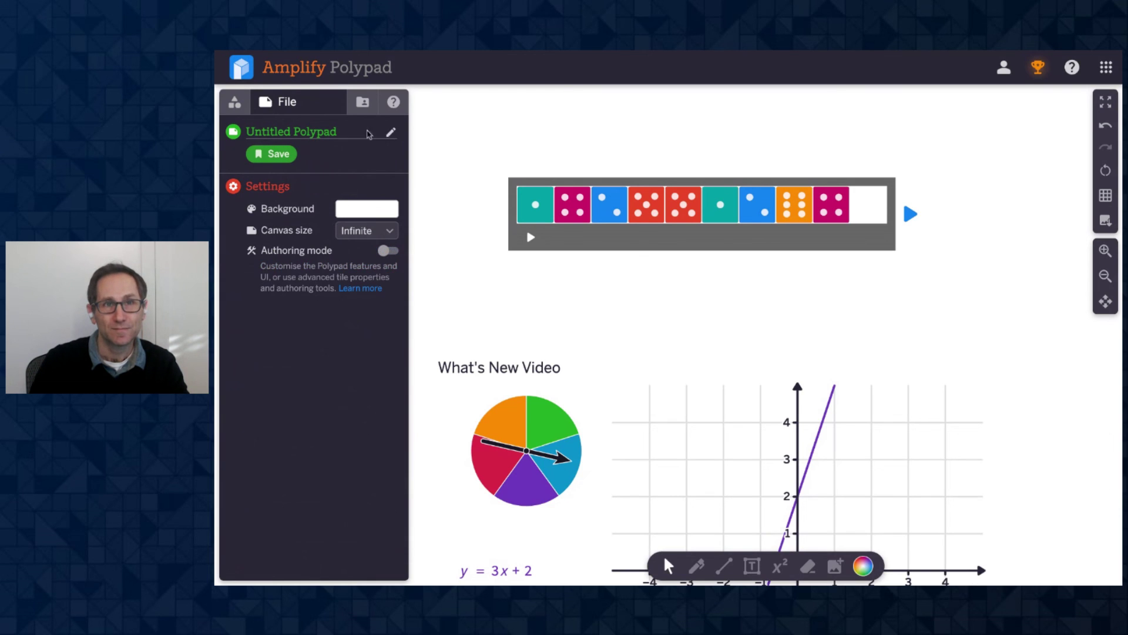
left_click(389, 105)
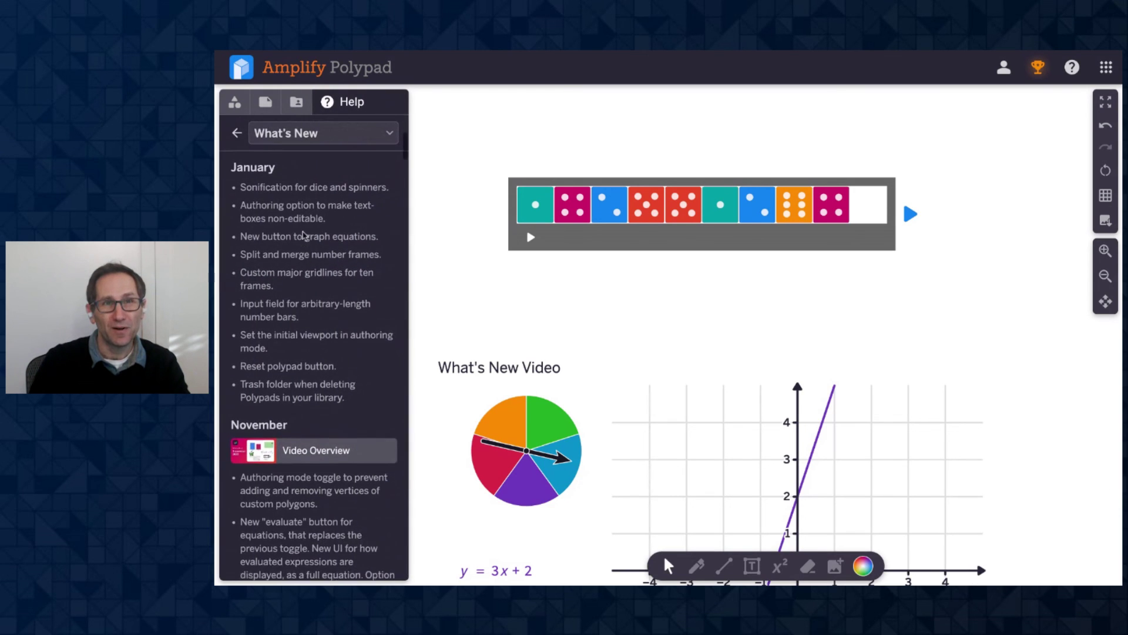